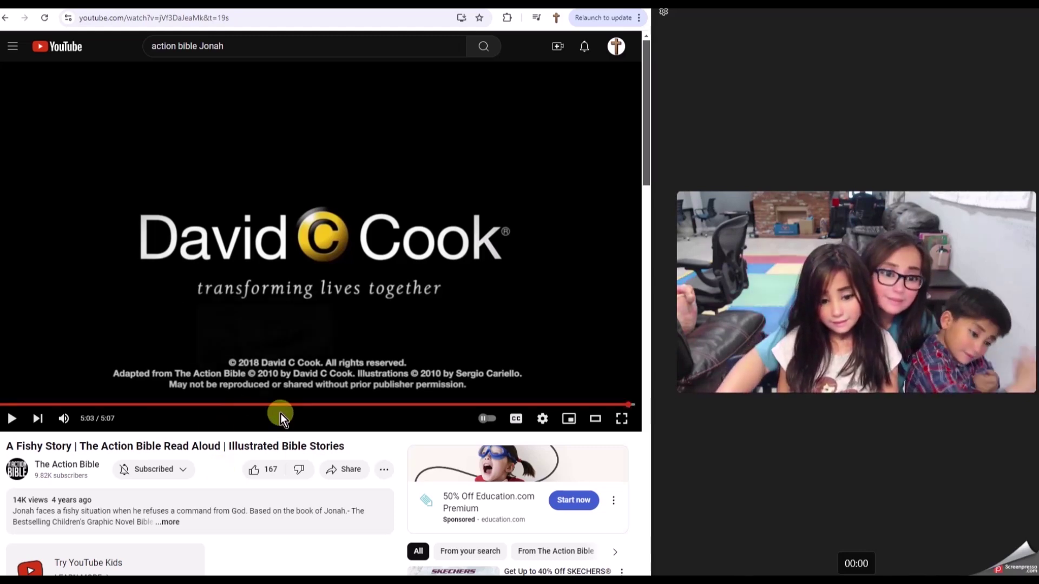
- Scrub the Jonah video from 2:26 through the Nineveh panels to about 4:39
{"action": "left_click", "coordinate": [302, 405]}
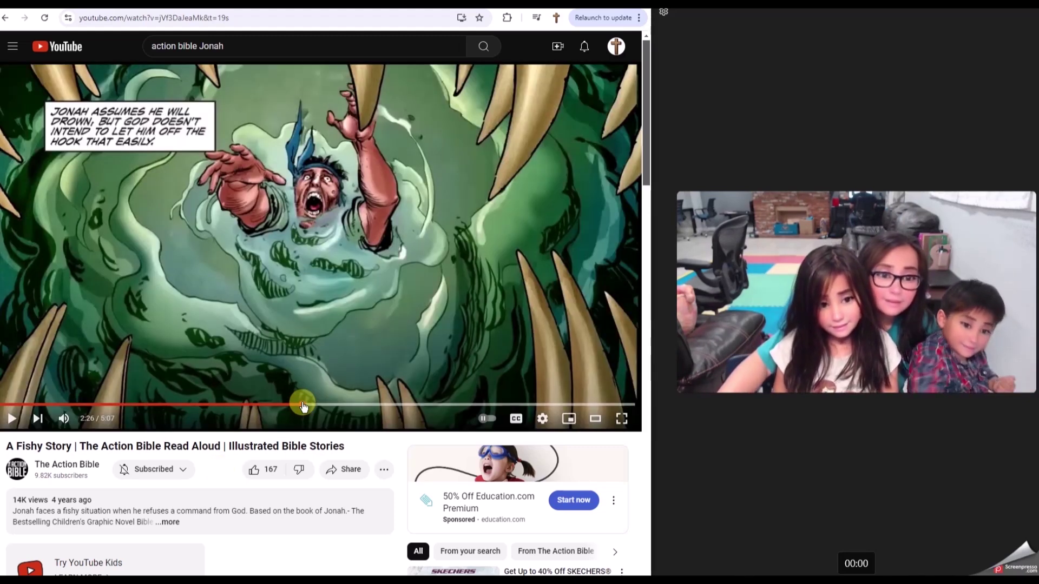
{"action": "left_click_drag", "start_coordinate": [302, 405], "coordinate": [443, 406]}
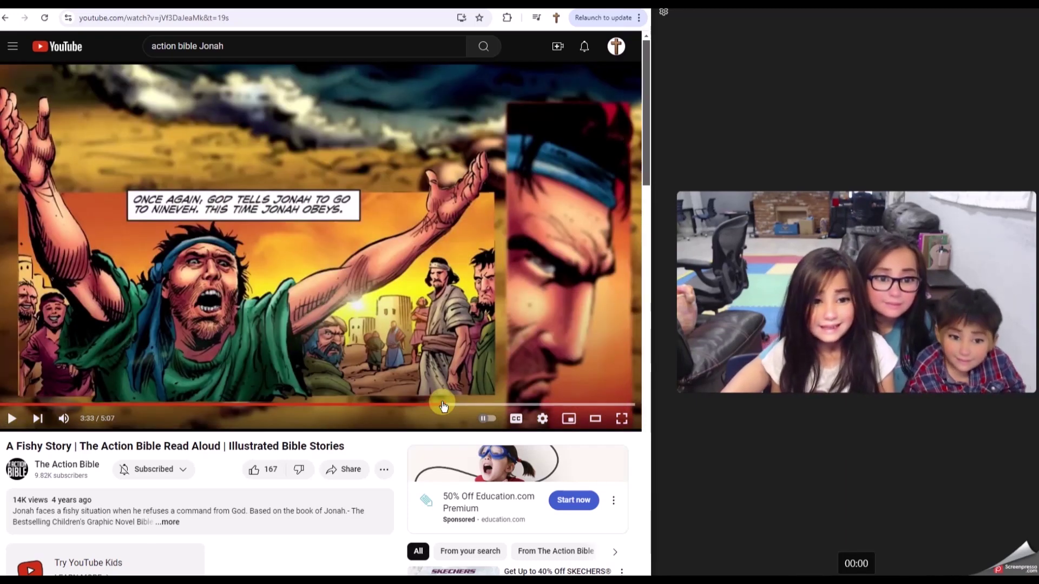
{"action": "left_click_drag", "start_coordinate": [443, 406], "coordinate": [475, 410]}
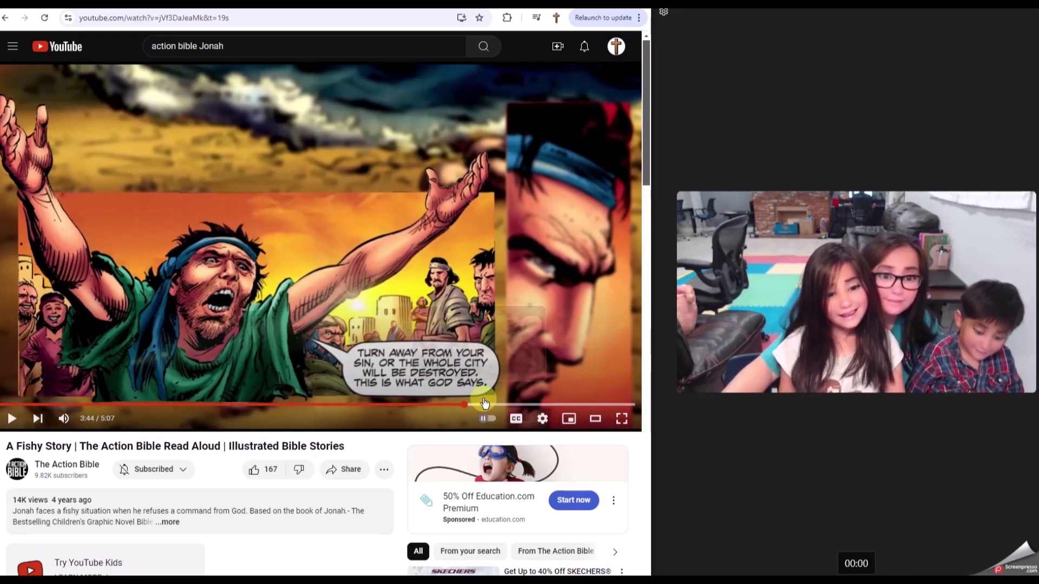
{"action": "left_click_drag", "start_coordinate": [474, 406], "coordinate": [507, 400]}
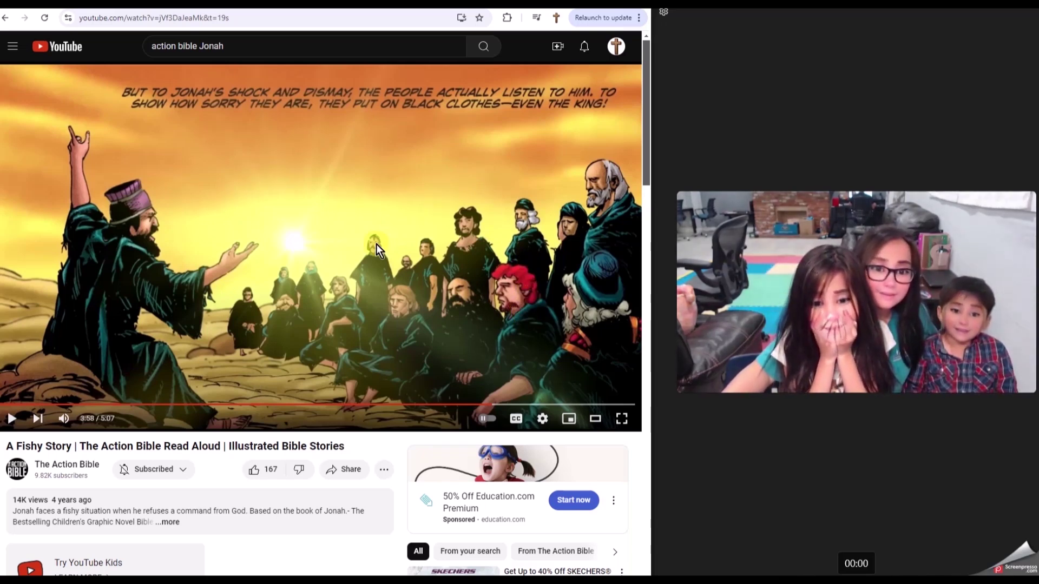
{"action": "left_click", "coordinate": [530, 404]}
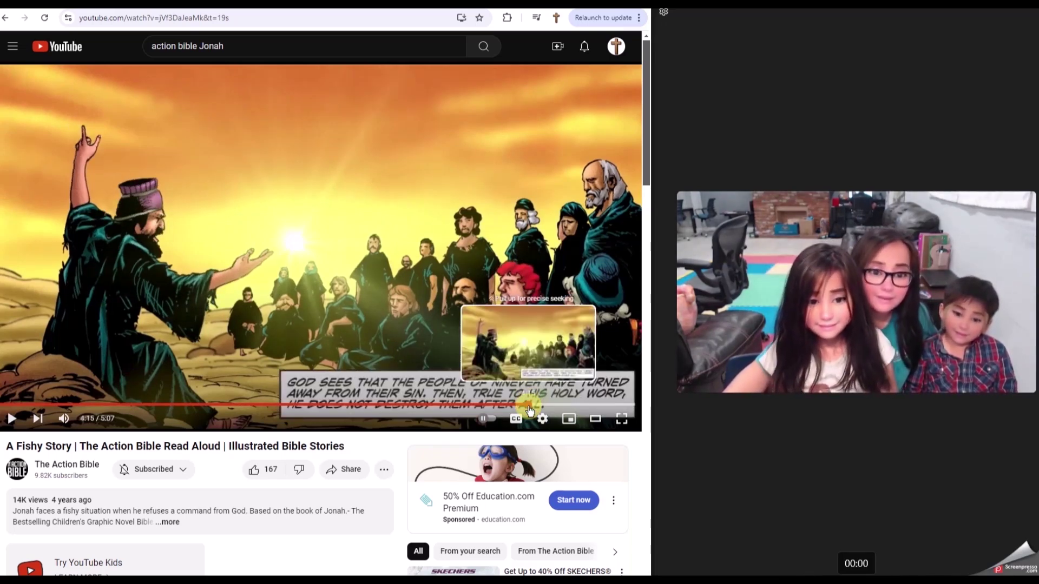
{"action": "left_click", "coordinate": [555, 404]}
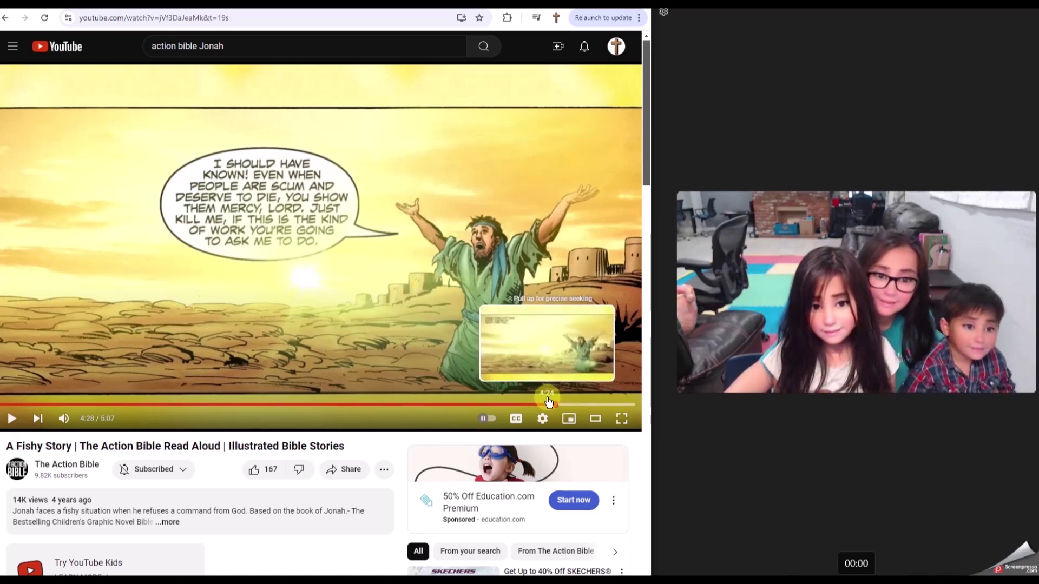
{"action": "left_click", "coordinate": [567, 404]}
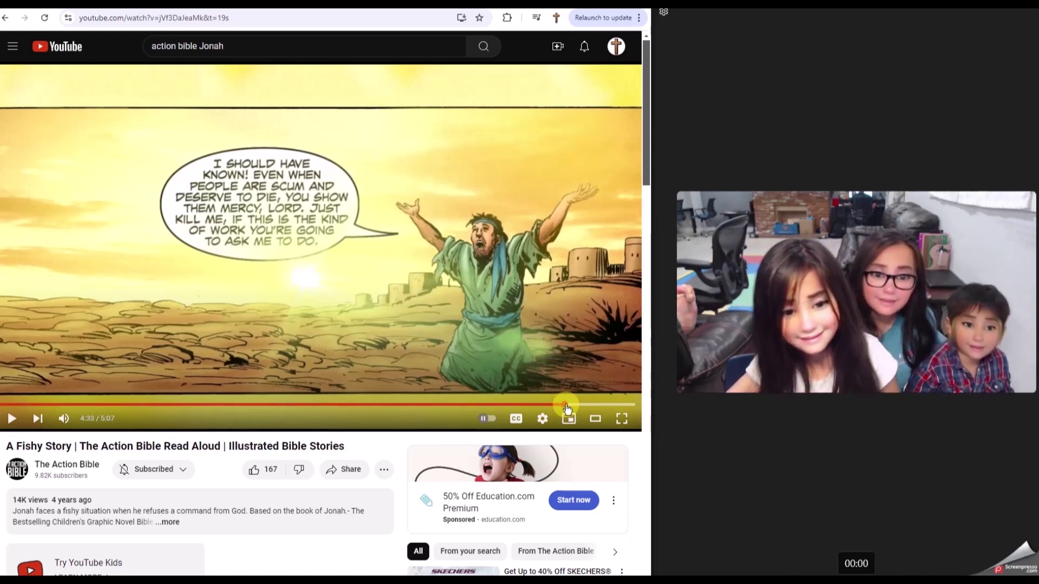
{"action": "left_click", "coordinate": [580, 404]}
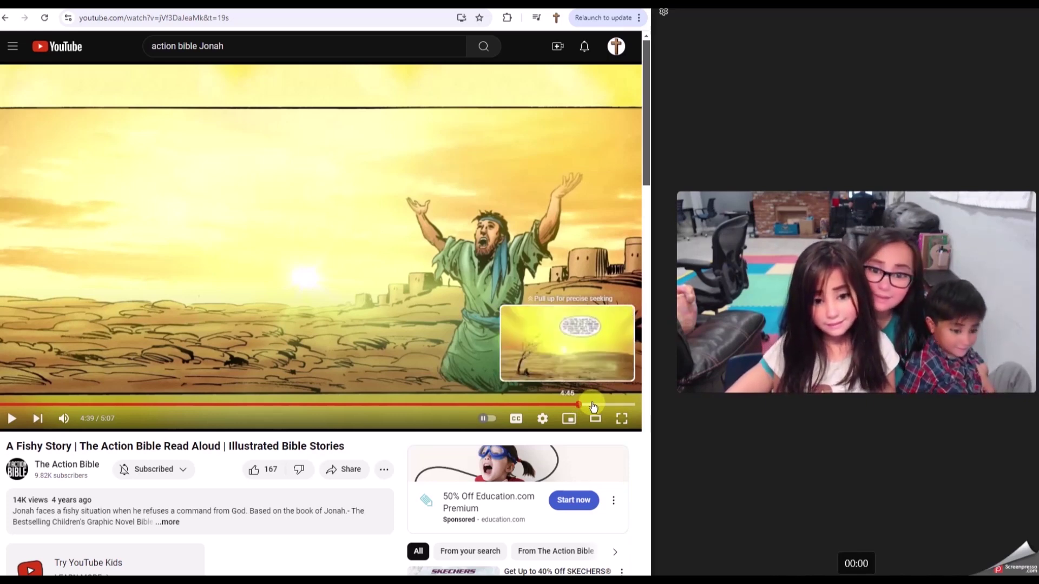
{"action": "left_click", "coordinate": [593, 404]}
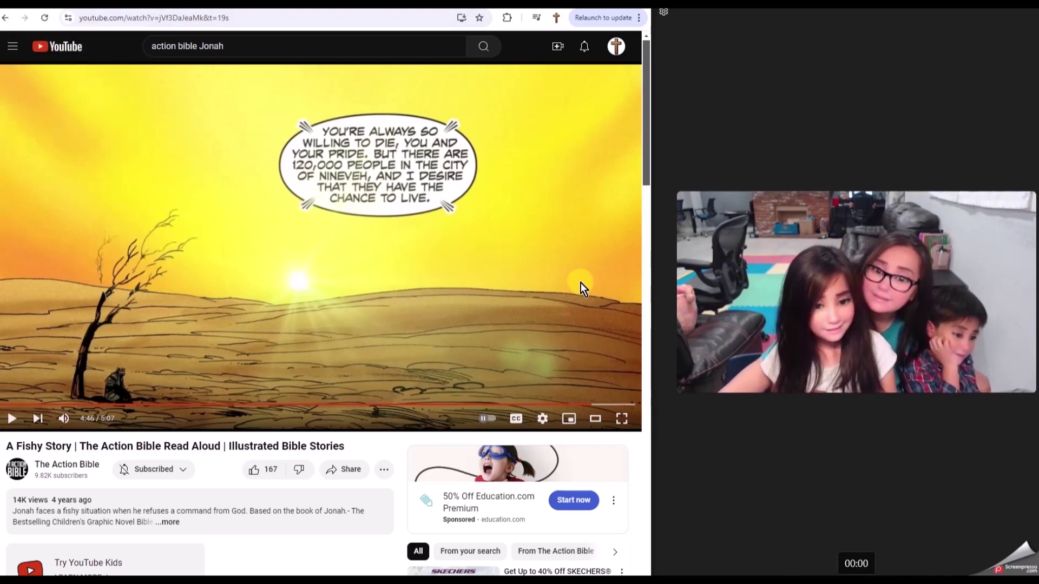
- Let the video reach 4:46, then switch to the Miro BIBLE board tab
{"action": "left_click", "coordinate": [215, 12]}
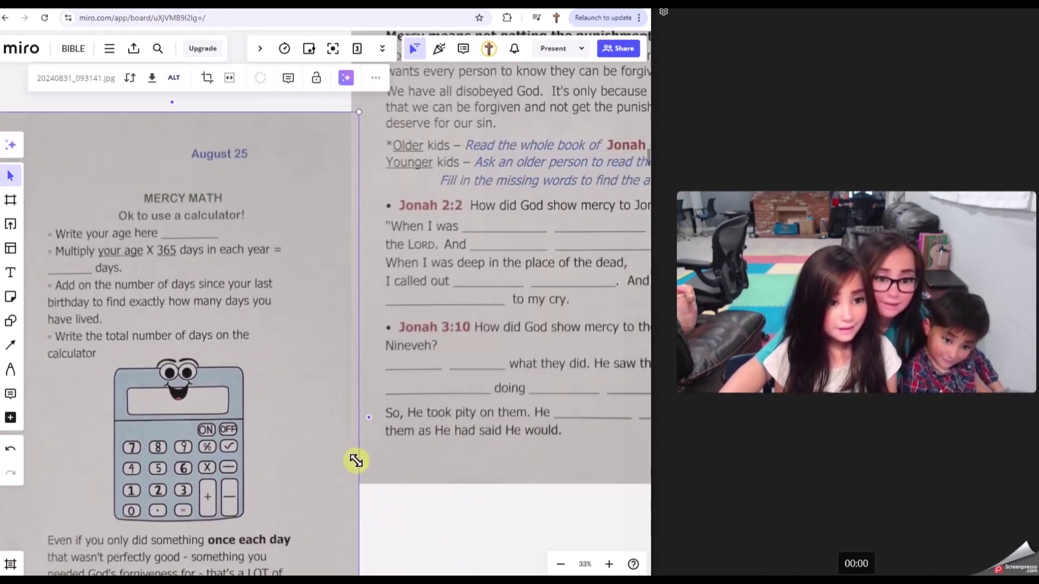
- Raise the Mercy Math page level with the Did You Know page and zoom to 50%
{"action": "left_click", "coordinate": [325, 393]}
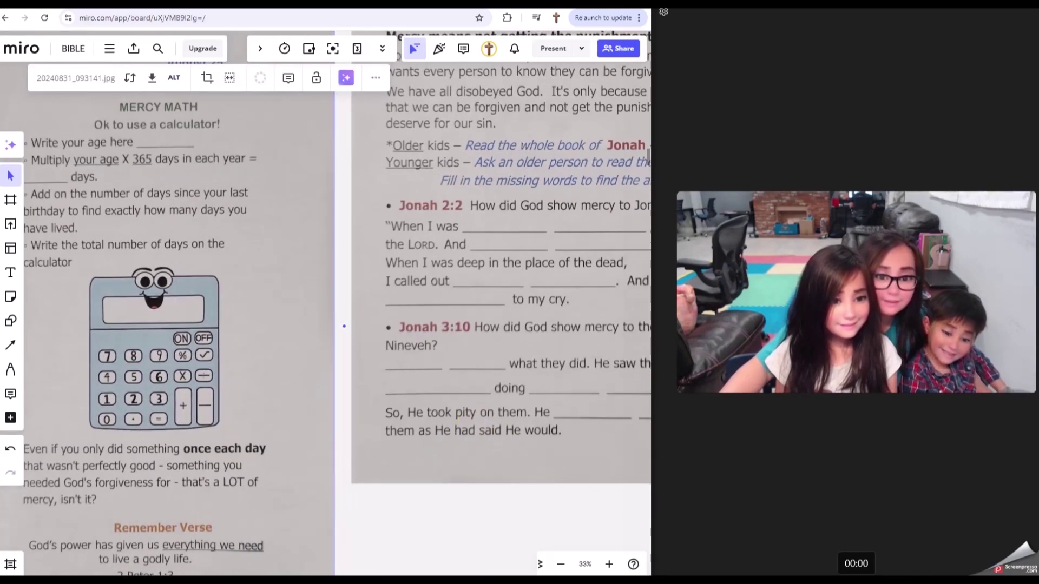
{"action": "left_click", "coordinate": [617, 219]}
{"action": "scroll", "coordinate": [650, 158], "scroll_direction": "up", "scroll_amount": 5}
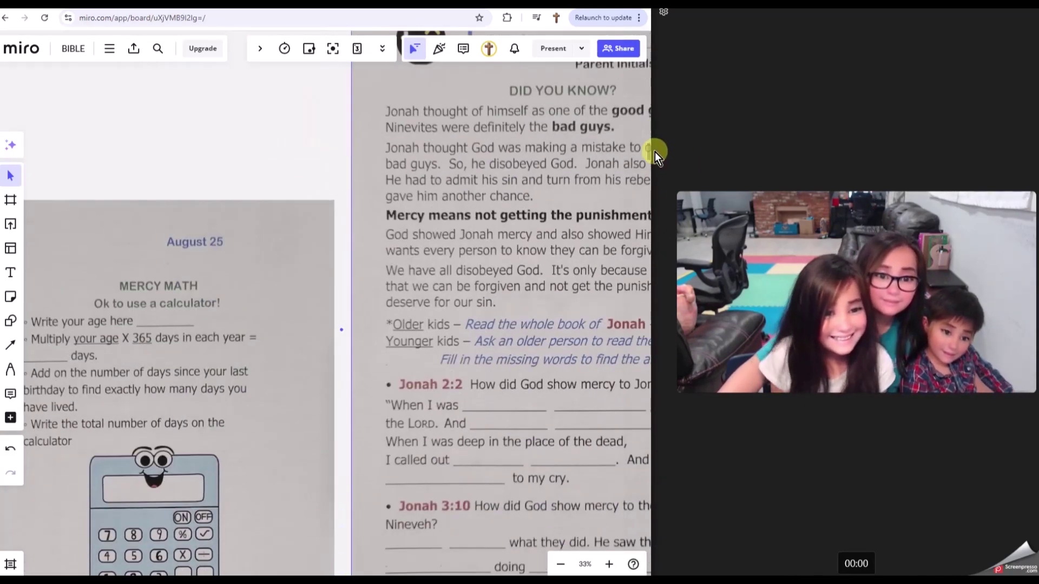
{"action": "left_click_drag", "start_coordinate": [314, 269], "coordinate": [322, 105]}
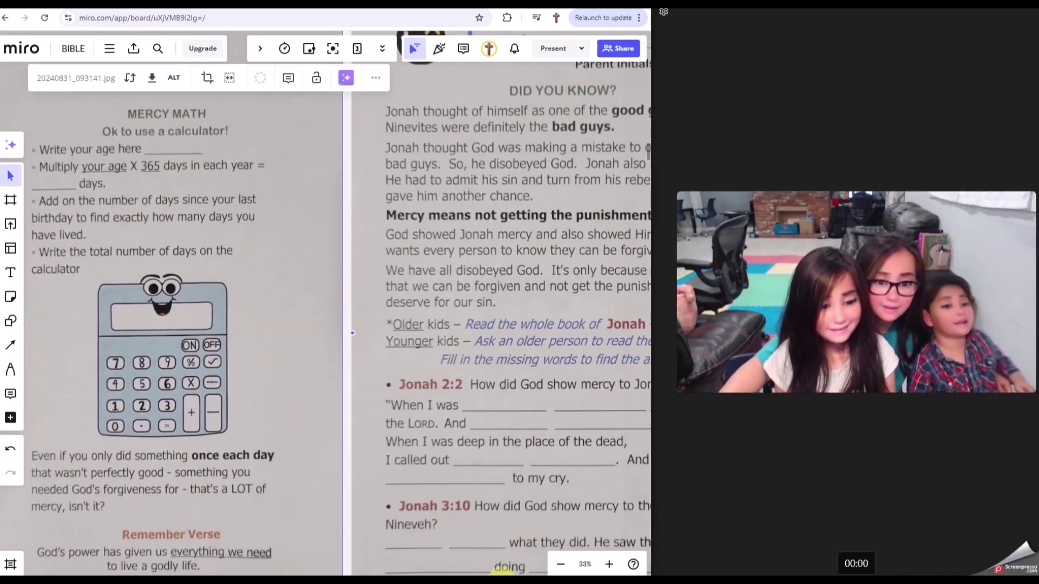
{"action": "left_click_drag", "start_coordinate": [467, 568], "coordinate": [511, 566]}
{"action": "left_click_drag", "start_coordinate": [322, 454], "coordinate": [322, 326]}
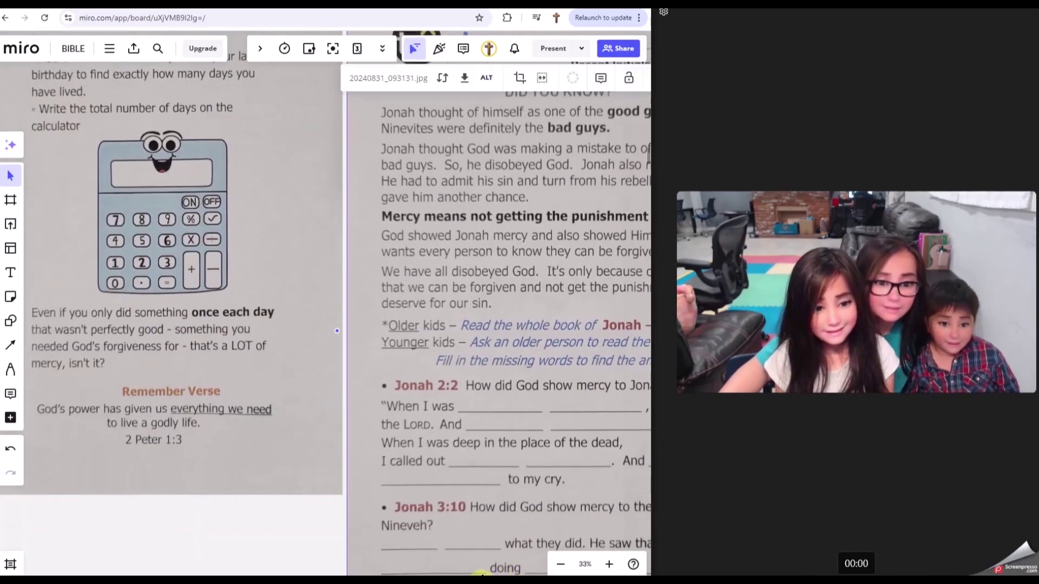
{"action": "left_click_drag", "start_coordinate": [457, 551], "coordinate": [457, 382]}
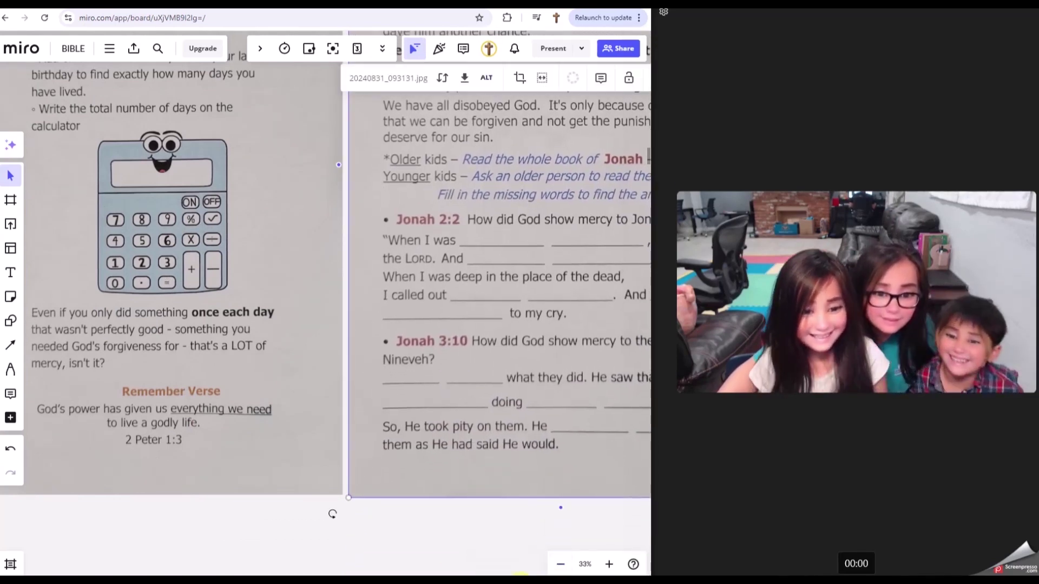
{"action": "scroll", "coordinate": [543, 493], "scroll_direction": "down", "scroll_amount": 5}
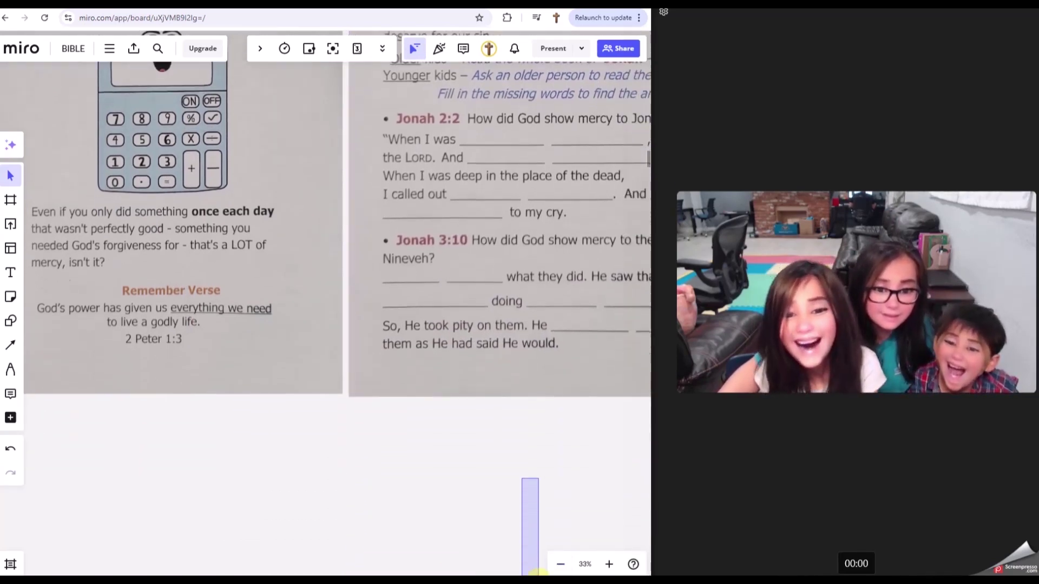
{"action": "scroll", "coordinate": [543, 492], "scroll_direction": "down", "scroll_amount": 3}
{"action": "scroll", "coordinate": [543, 492], "scroll_direction": "up", "scroll_amount": 2}
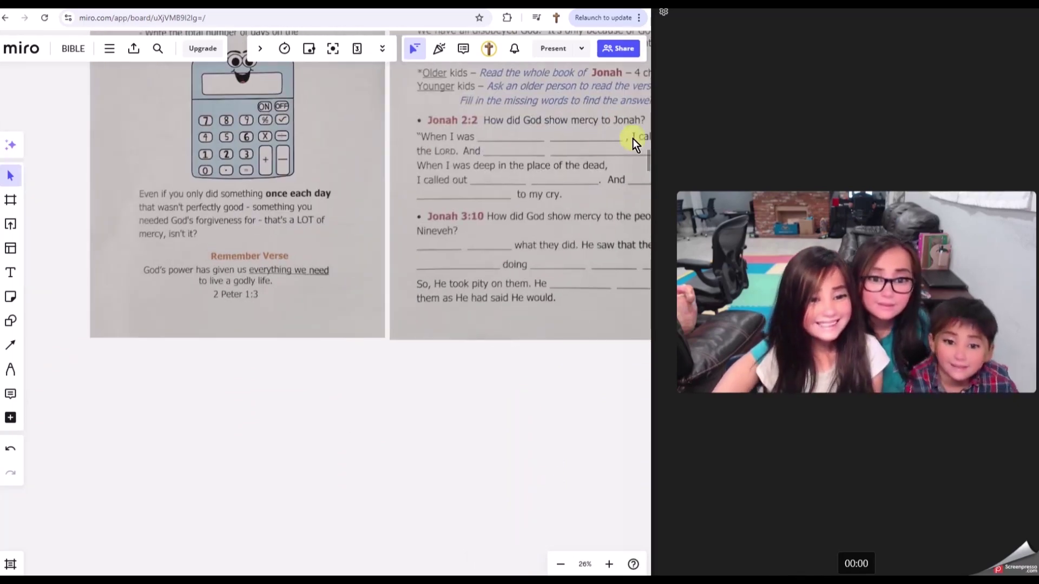
{"action": "scroll", "coordinate": [648, 154], "scroll_direction": "up", "scroll_amount": 5}
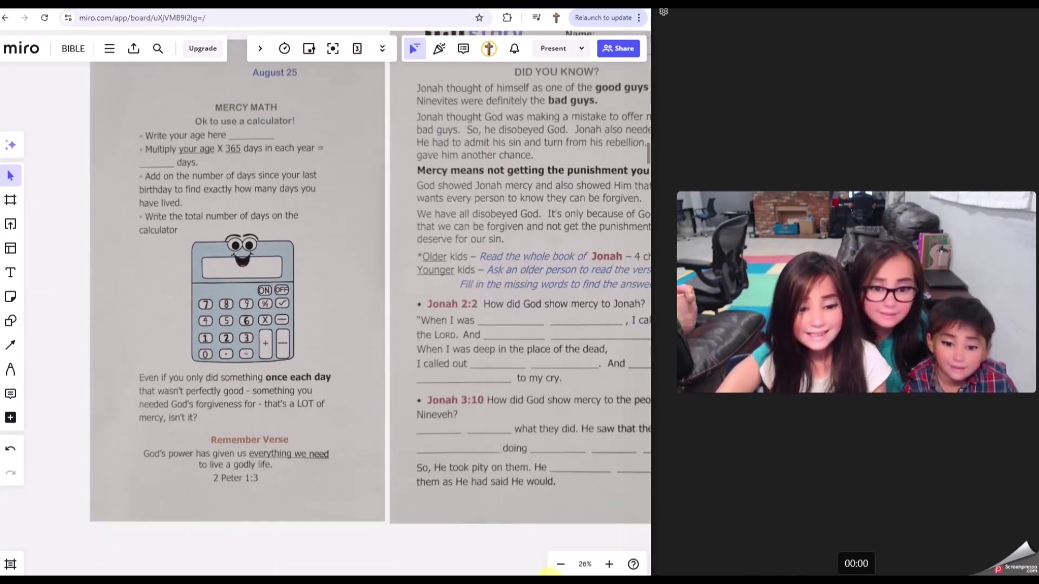
{"action": "scroll", "coordinate": [549, 487], "scroll_direction": "right", "scroll_amount": 5}
{"action": "scroll", "coordinate": [548, 487], "scroll_direction": "left", "scroll_amount": 2}
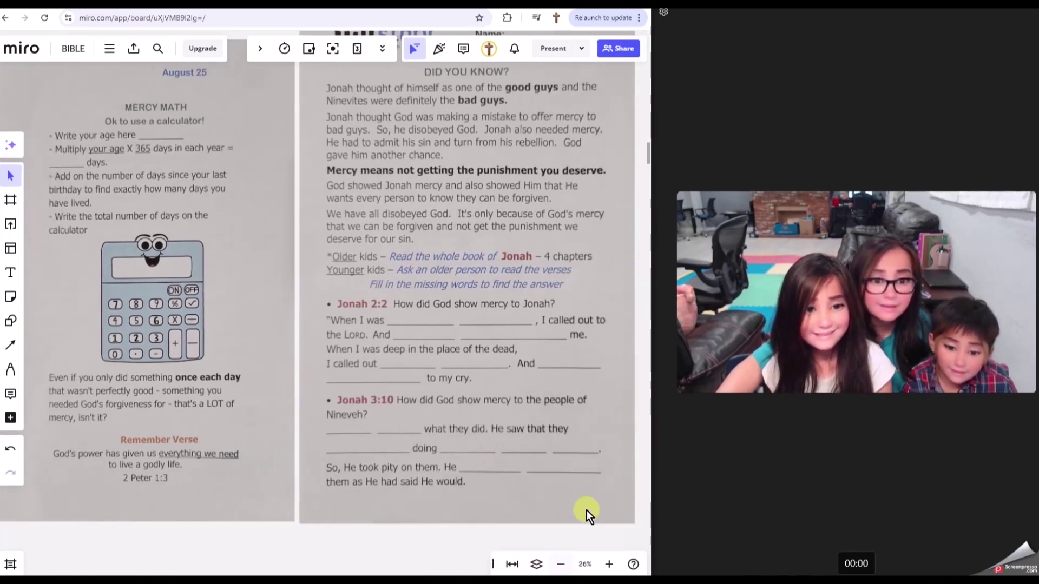
{"action": "left_click", "coordinate": [608, 563]}
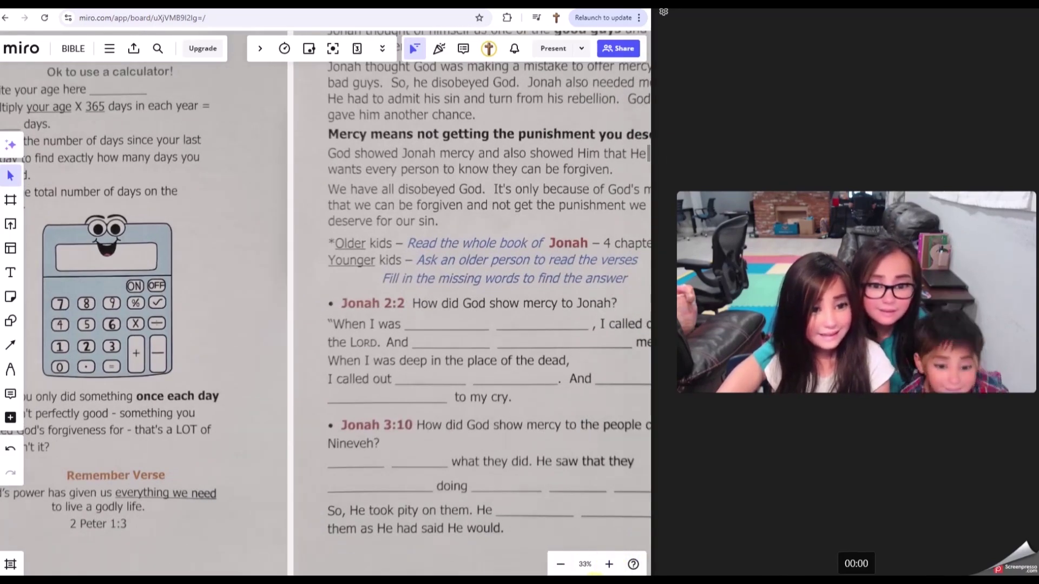
{"action": "scroll", "coordinate": [406, 324], "scroll_direction": "right", "scroll_amount": 5}
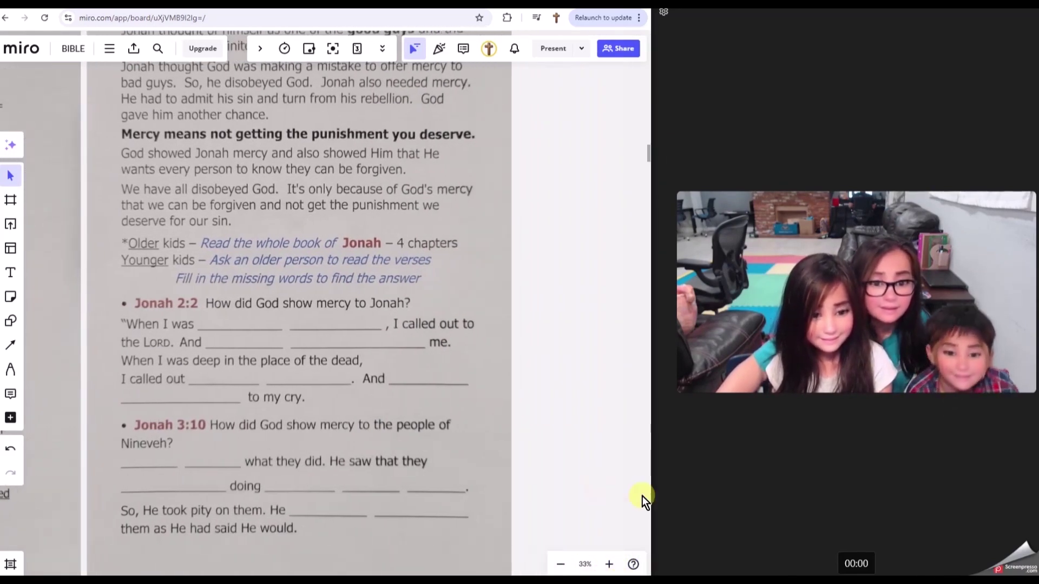
{"action": "left_click", "coordinate": [609, 564]}
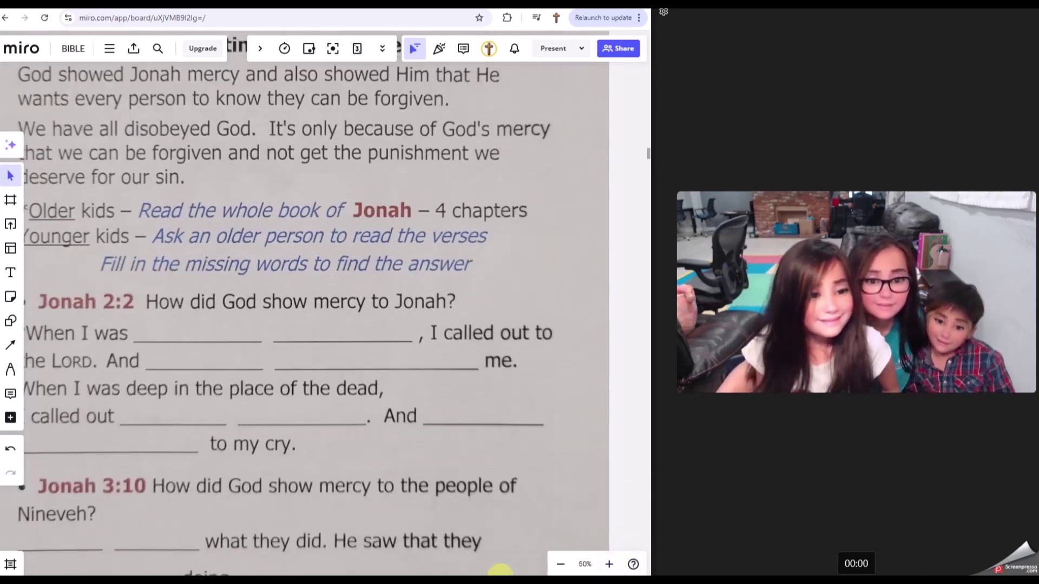
{"action": "scroll", "coordinate": [325, 325], "scroll_direction": "left", "scroll_amount": 3}
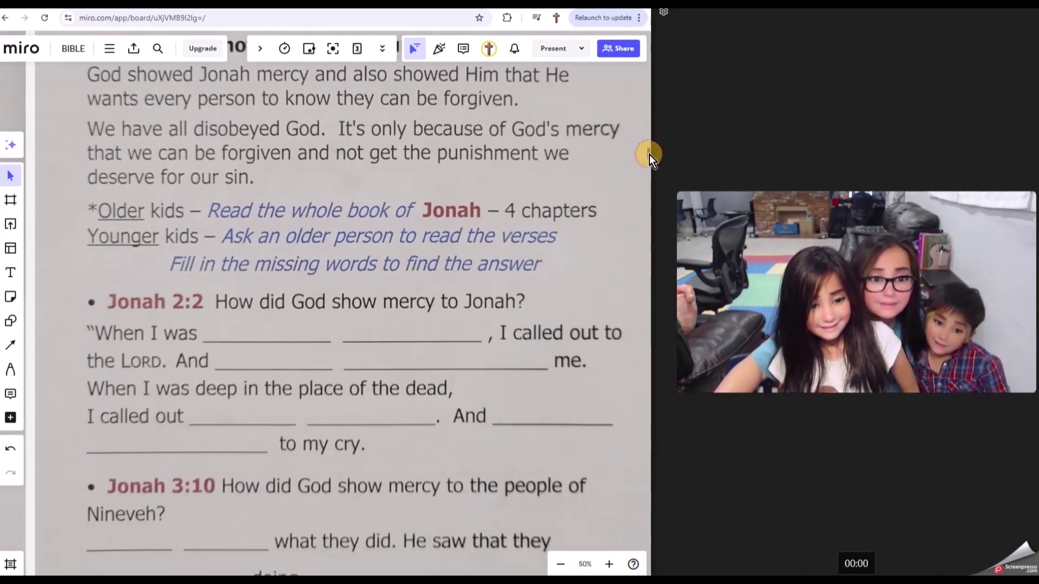
{"action": "scroll", "coordinate": [650, 154], "scroll_direction": "up", "scroll_amount": 3}
{"action": "scroll", "coordinate": [650, 150], "scroll_direction": "up", "scroll_amount": 3}
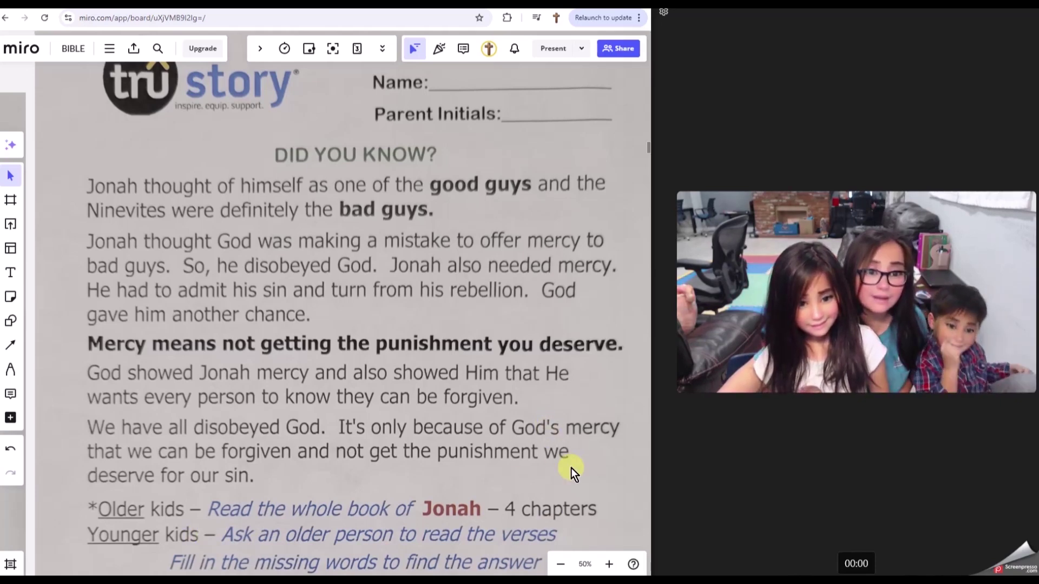
- Scroll to the top of the Did You Know page and select its image
{"action": "left_click", "coordinate": [596, 478]}
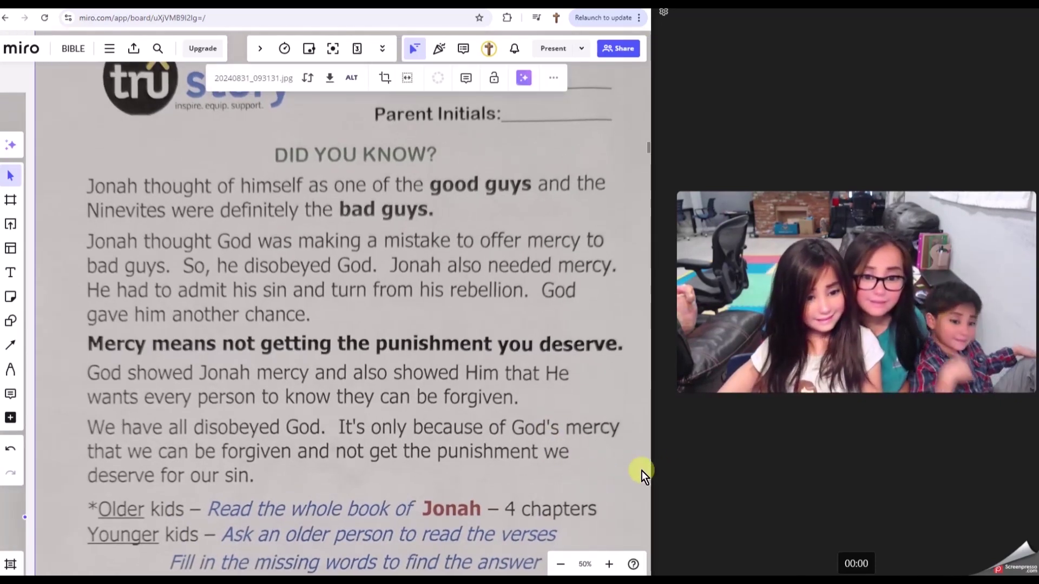
- Scroll to the Jonah 2:2 question, reselect the worksheet image, and open a new tab
{"action": "left_click", "coordinate": [649, 147]}
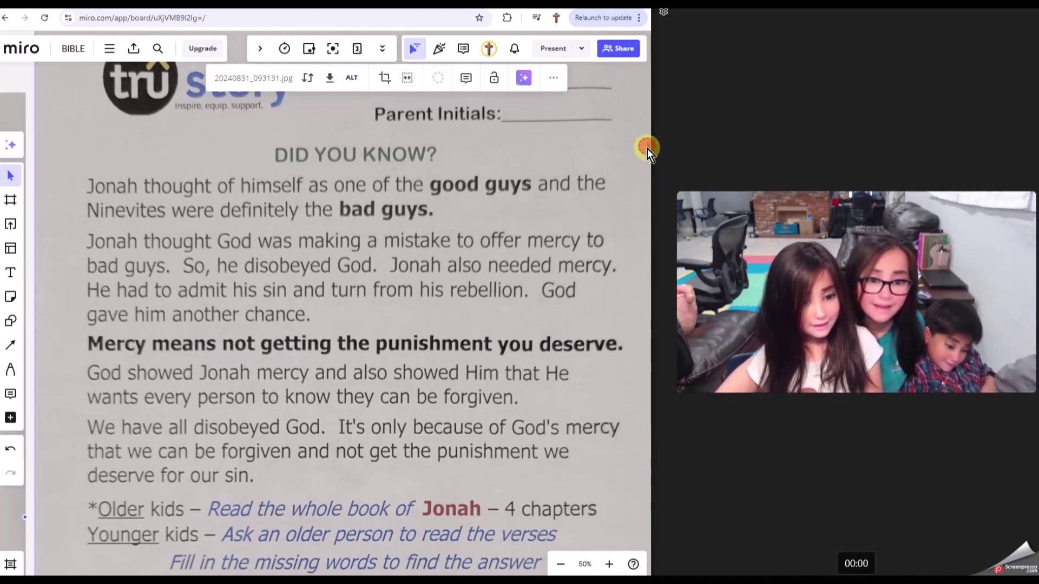
{"action": "left_click", "coordinate": [647, 149]}
{"action": "scroll", "coordinate": [649, 150], "scroll_direction": "up", "scroll_amount": 1}
{"action": "scroll", "coordinate": [650, 154], "scroll_direction": "down", "scroll_amount": 2}
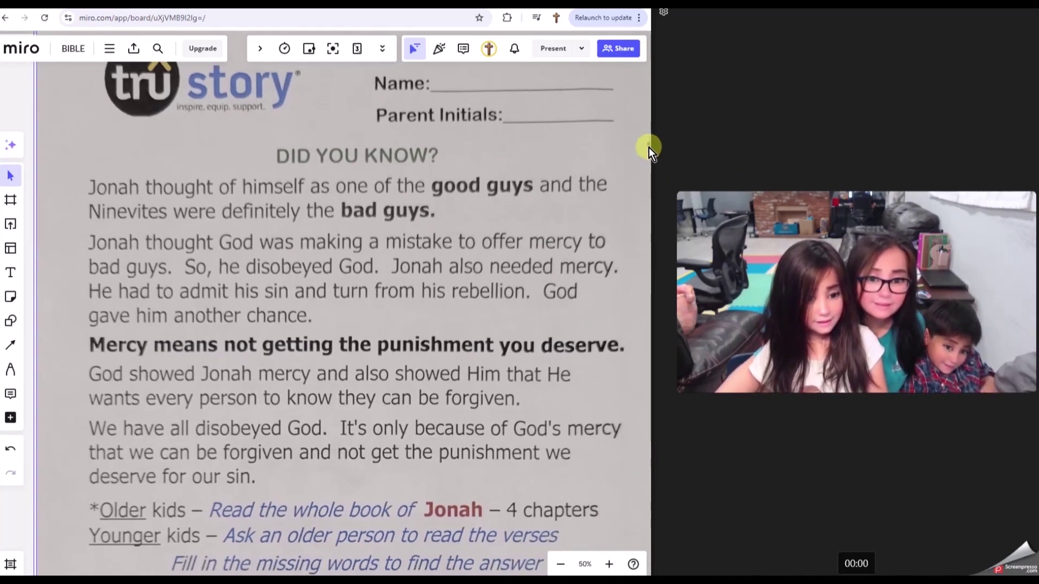
{"action": "scroll", "coordinate": [647, 130], "scroll_direction": "down", "scroll_amount": 2}
{"action": "scroll", "coordinate": [648, 98], "scroll_direction": "down", "scroll_amount": 2}
{"action": "scroll", "coordinate": [645, 49], "scroll_direction": "down", "scroll_amount": 2}
{"action": "scroll", "coordinate": [640, 49], "scroll_direction": "down", "scroll_amount": 1}
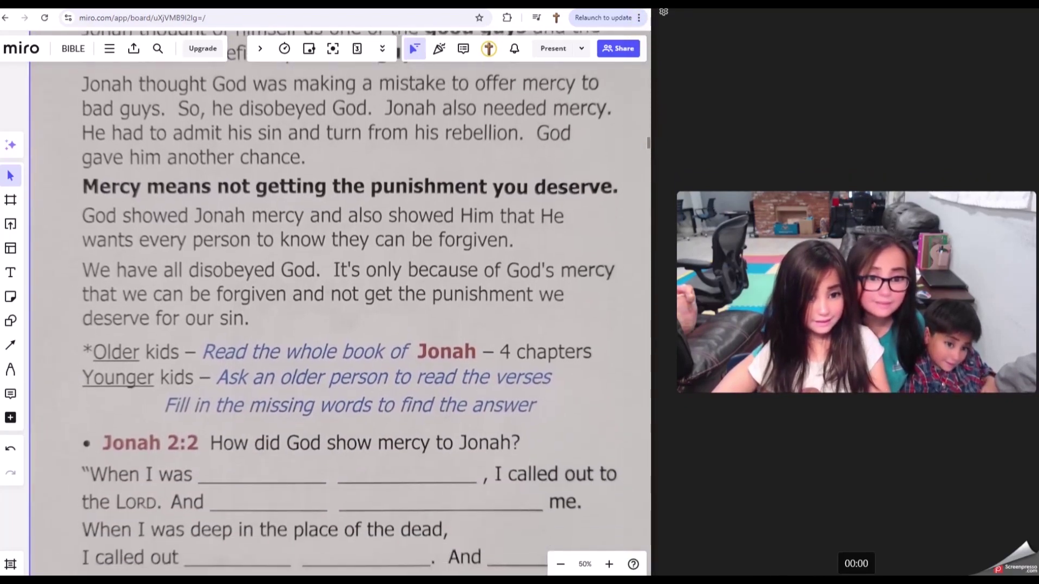
{"action": "left_click", "coordinate": [628, 138]}
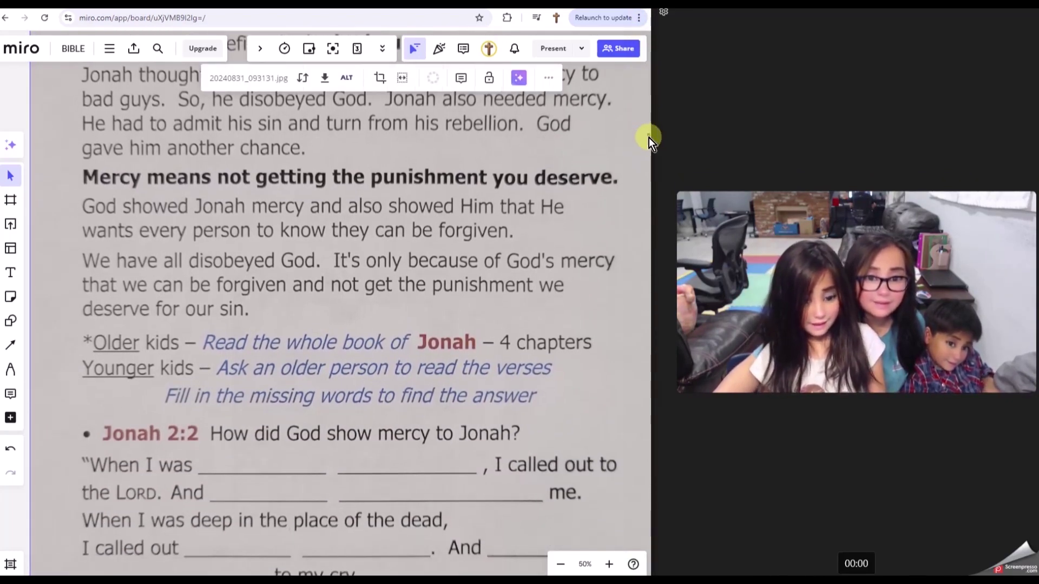
{"action": "scroll", "coordinate": [650, 134], "scroll_direction": "up", "scroll_amount": 3}
{"action": "scroll", "coordinate": [650, 130], "scroll_direction": "up", "scroll_amount": 2}
{"action": "scroll", "coordinate": [649, 130], "scroll_direction": "down", "scroll_amount": 2}
{"action": "scroll", "coordinate": [652, 132], "scroll_direction": "down", "scroll_amount": 2}
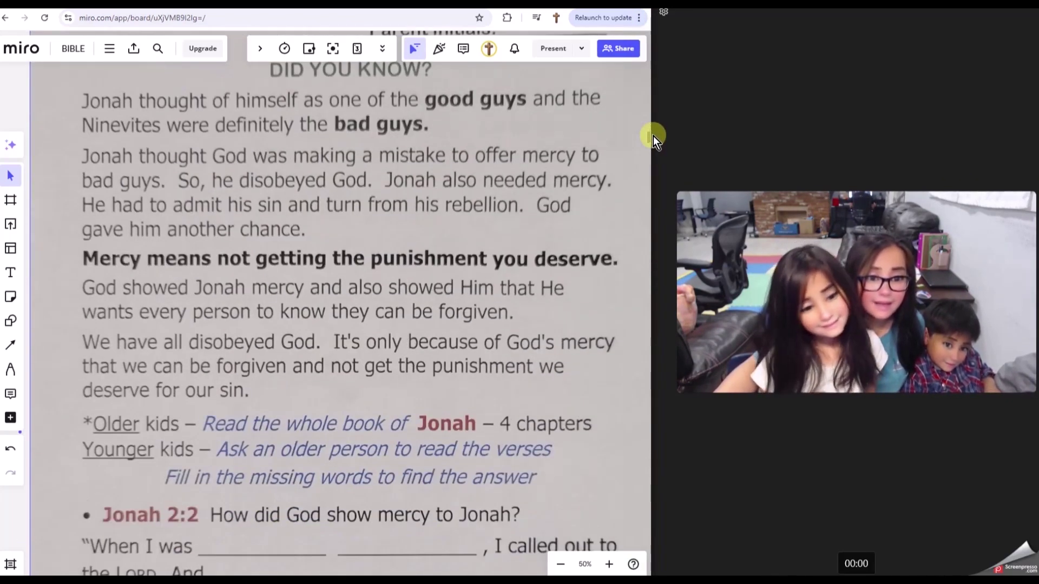
{"action": "scroll", "coordinate": [653, 135], "scroll_direction": "down", "scroll_amount": 3}
{"action": "scroll", "coordinate": [657, 139], "scroll_direction": "down", "scroll_amount": 2}
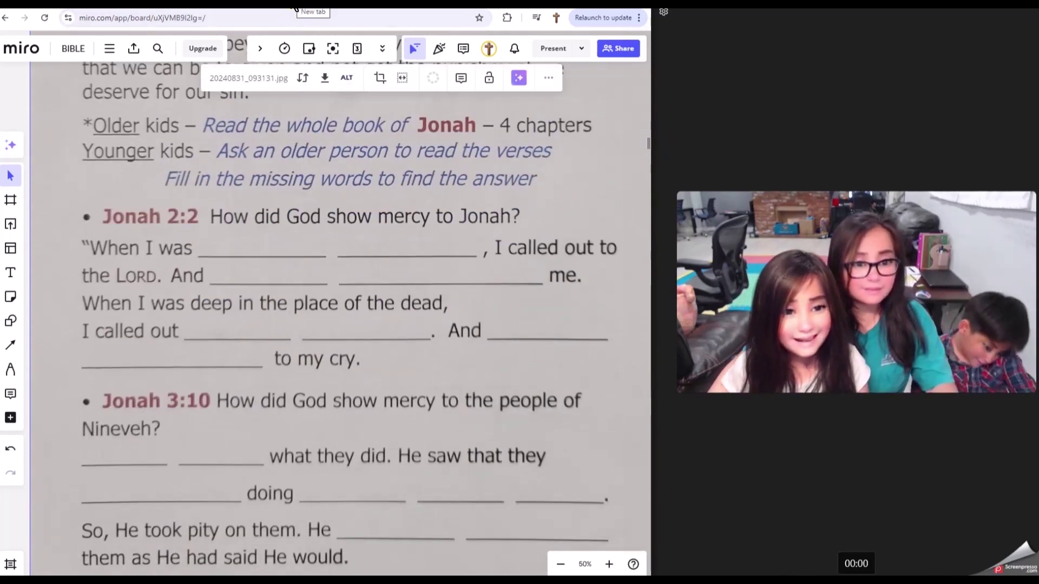
{"action": "left_click", "coordinate": [296, 9]}
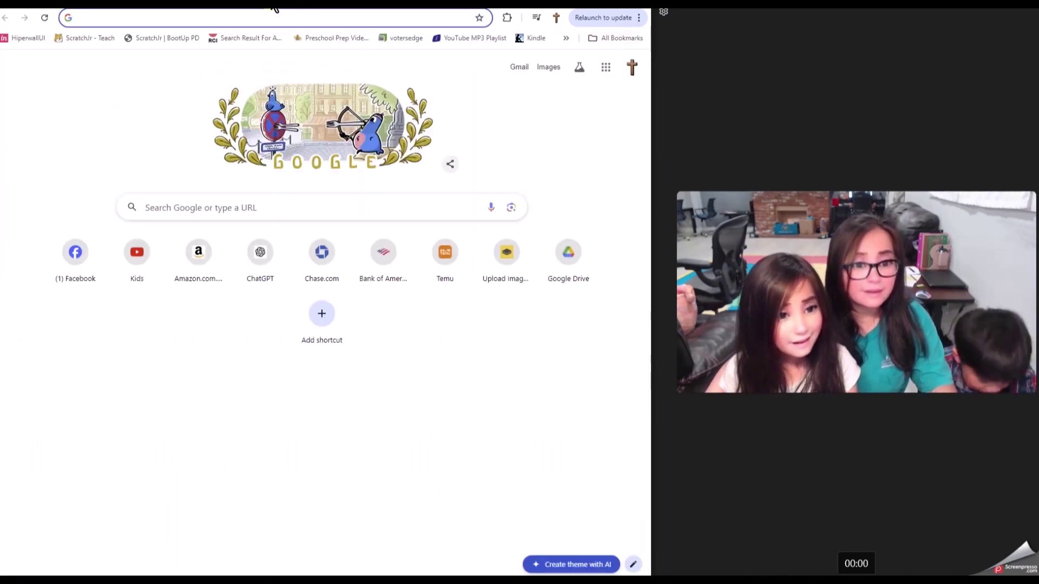
{"action": "type", "text": "N"}
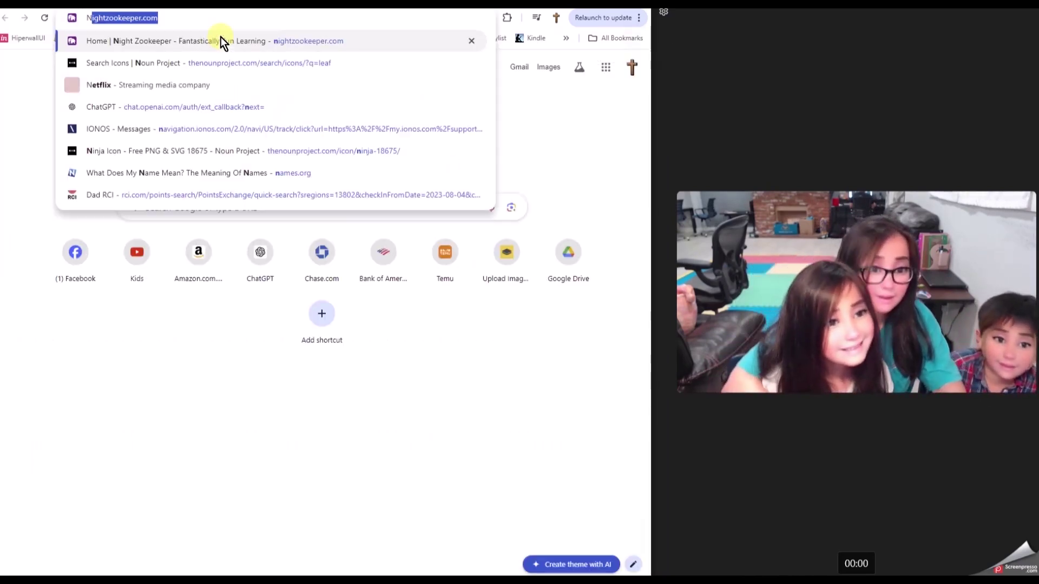
{"action": "type", "text": "ASB j"}
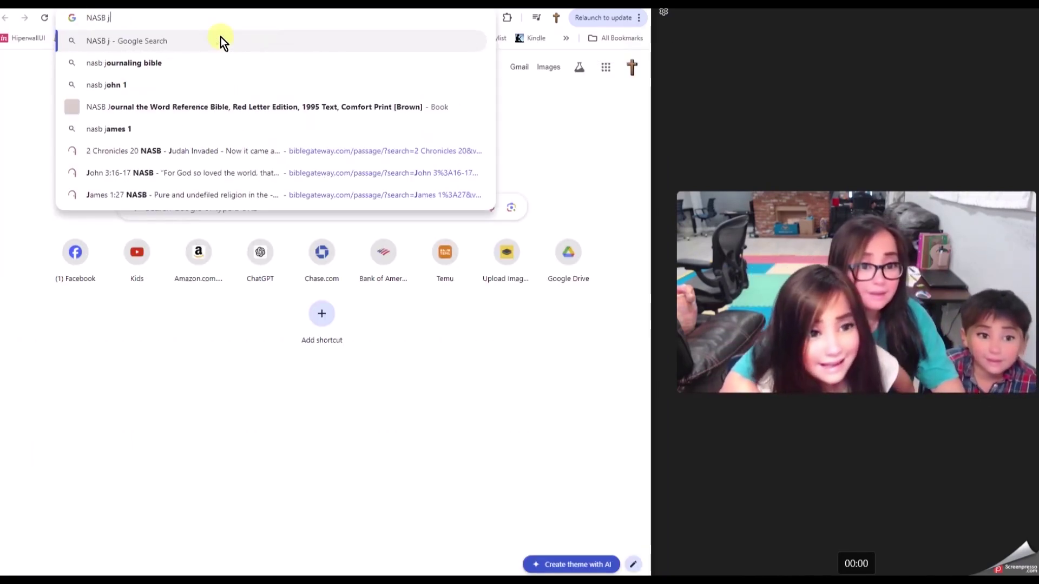
{"action": "type", "text": "onah 2:2"}
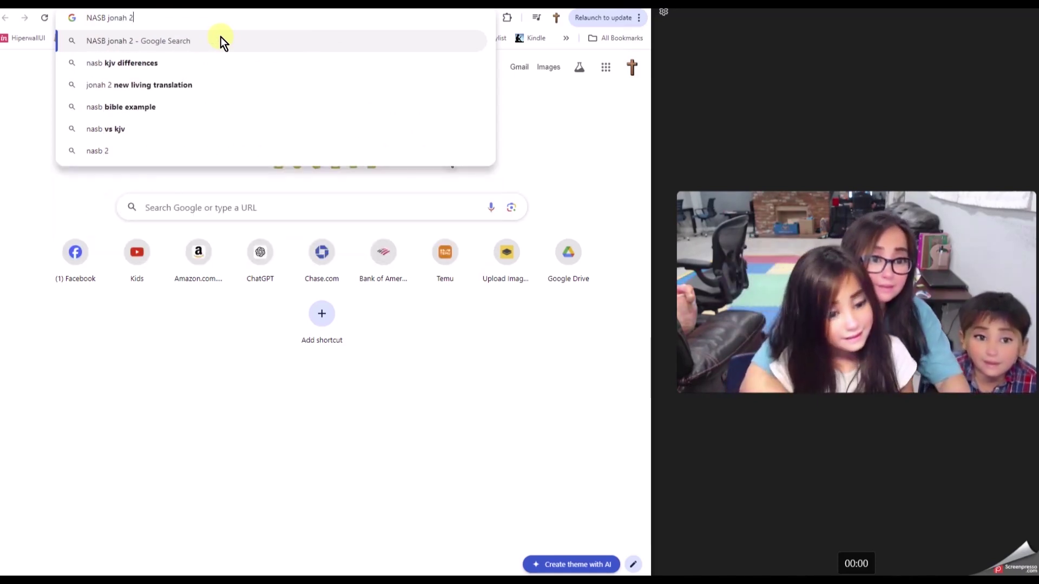
- Search Google for 'NASB jonah 2:2' and open the Bible Gateway result
{"action": "key", "text": "Return"}
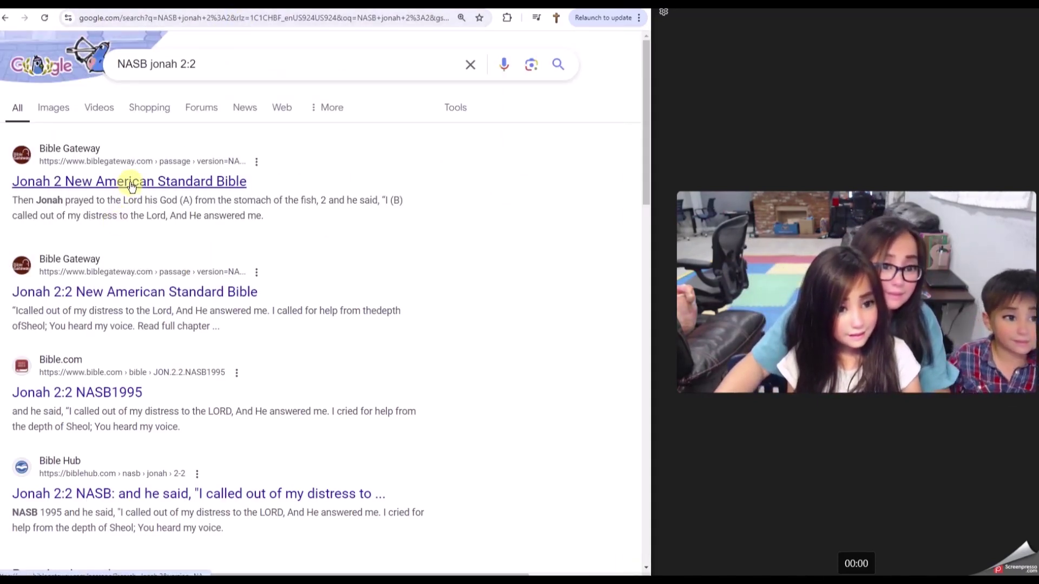
{"action": "left_click", "coordinate": [162, 292]}
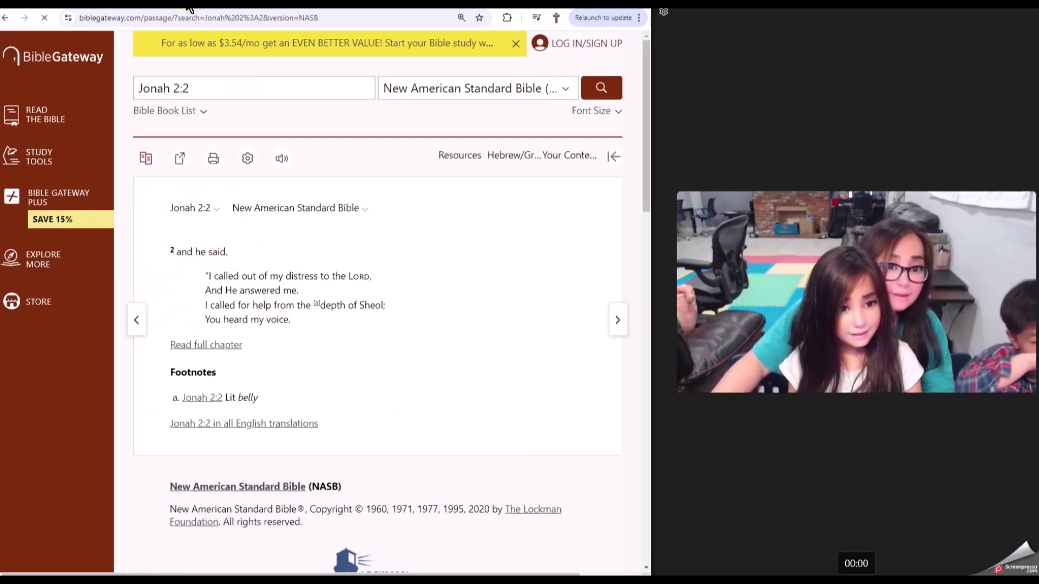
- Cycle through the YouTube, Miro and Bible Gateway tabs, ending on the Miro worksheet
{"action": "left_click", "coordinate": [77, 8]}
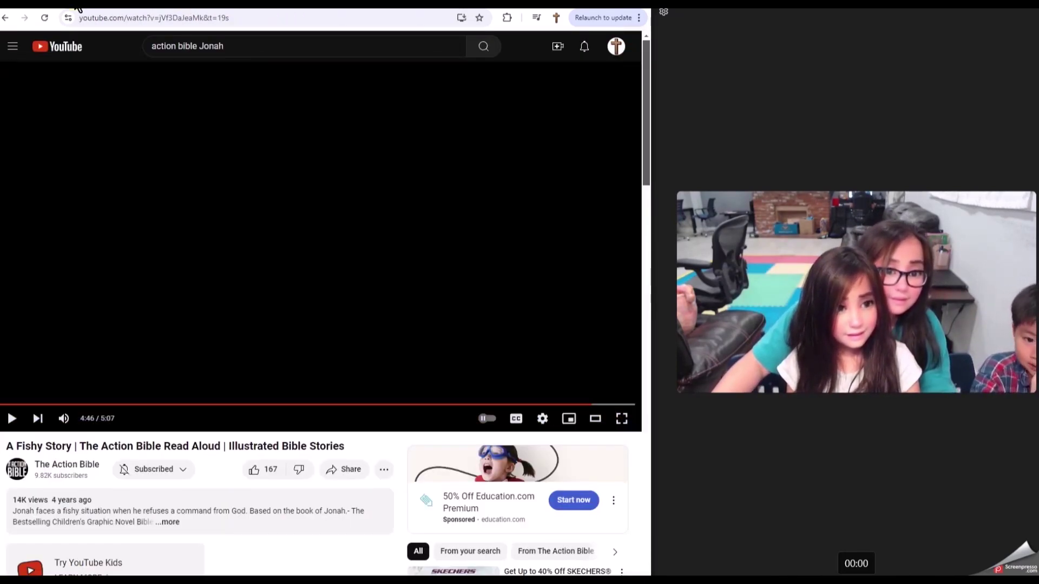
{"action": "left_click", "coordinate": [78, 8]}
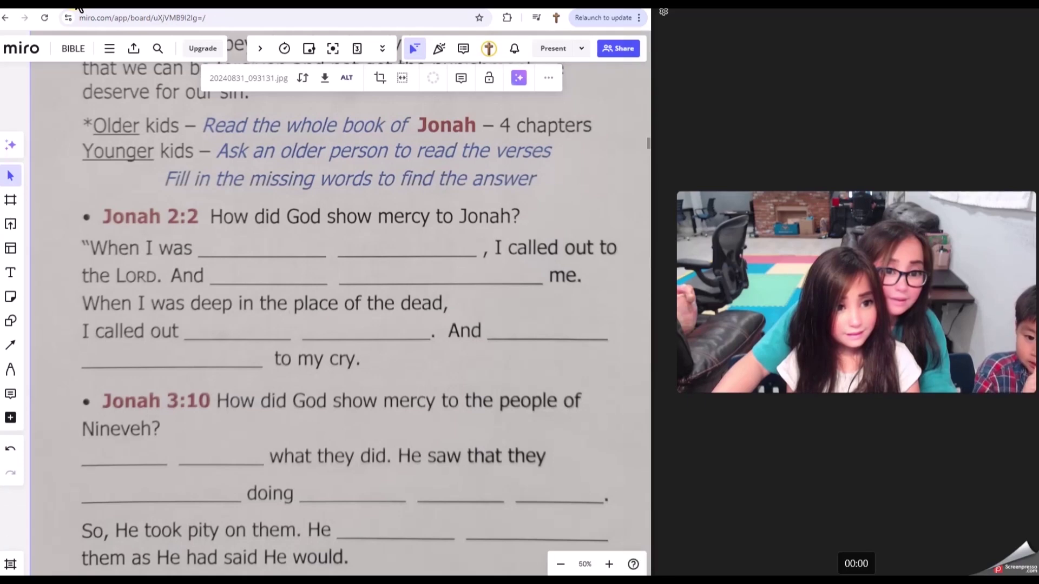
{"action": "left_click", "coordinate": [313, 9]}
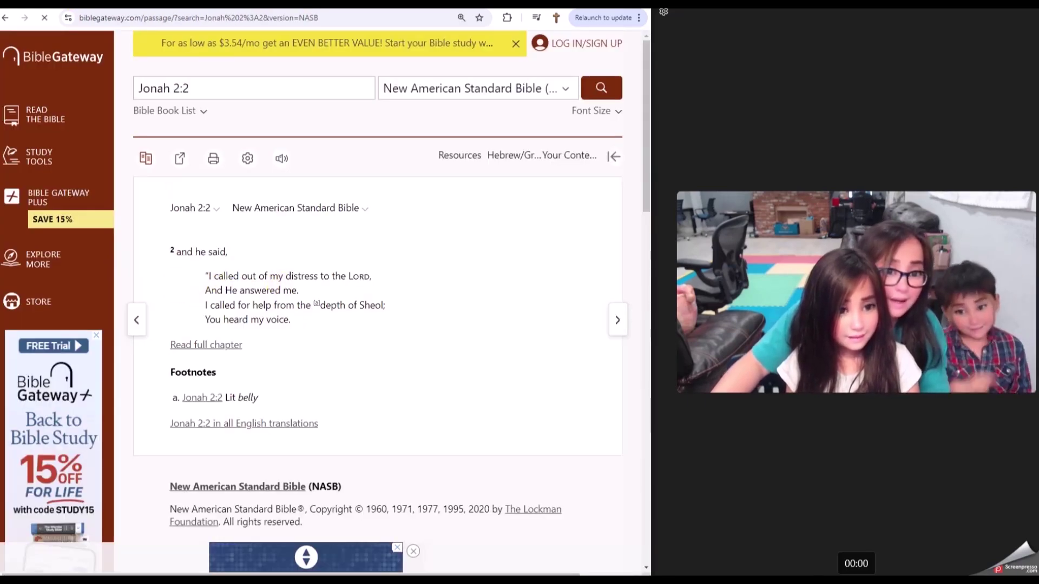
{"action": "key", "text": "ctrl+Tab"}
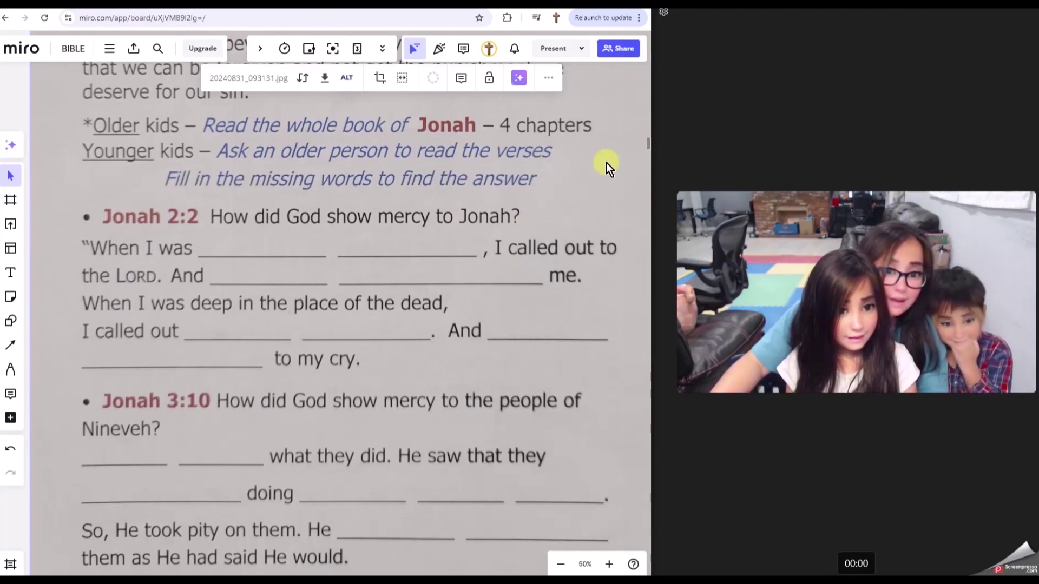
- Switch the Bible Gateway Jonah 2:2 passage to the New International Reader's Version (NIrV)
{"action": "left_click", "coordinate": [370, 8]}
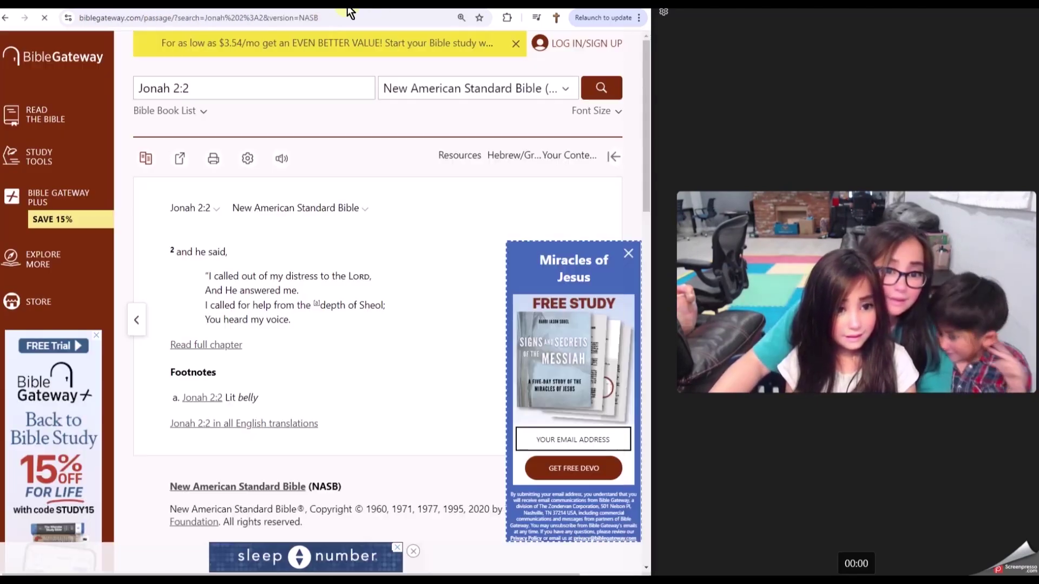
{"action": "left_click", "coordinate": [398, 89]}
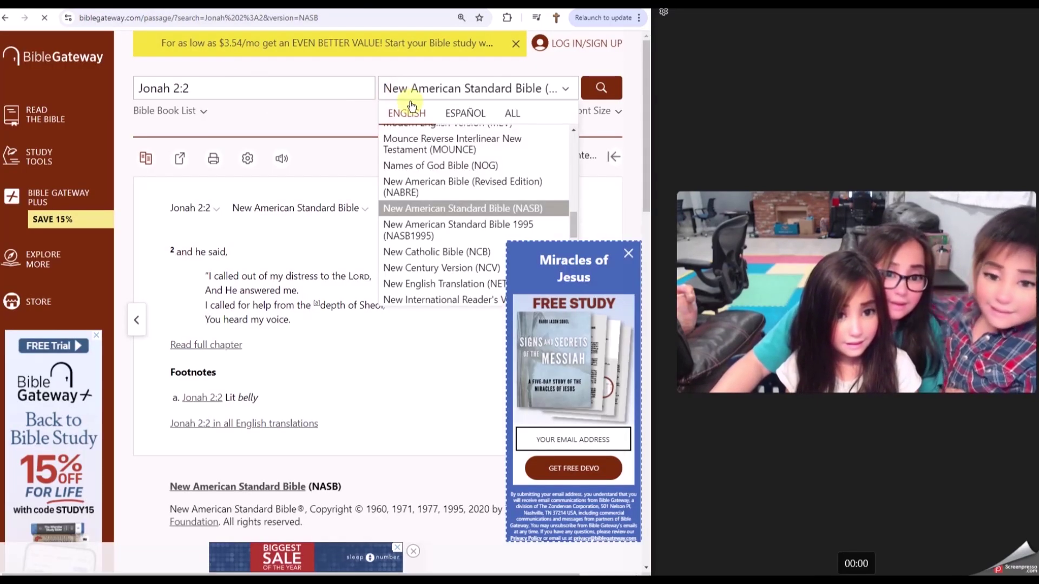
{"action": "scroll", "coordinate": [428, 244], "scroll_direction": "down", "scroll_amount": 2}
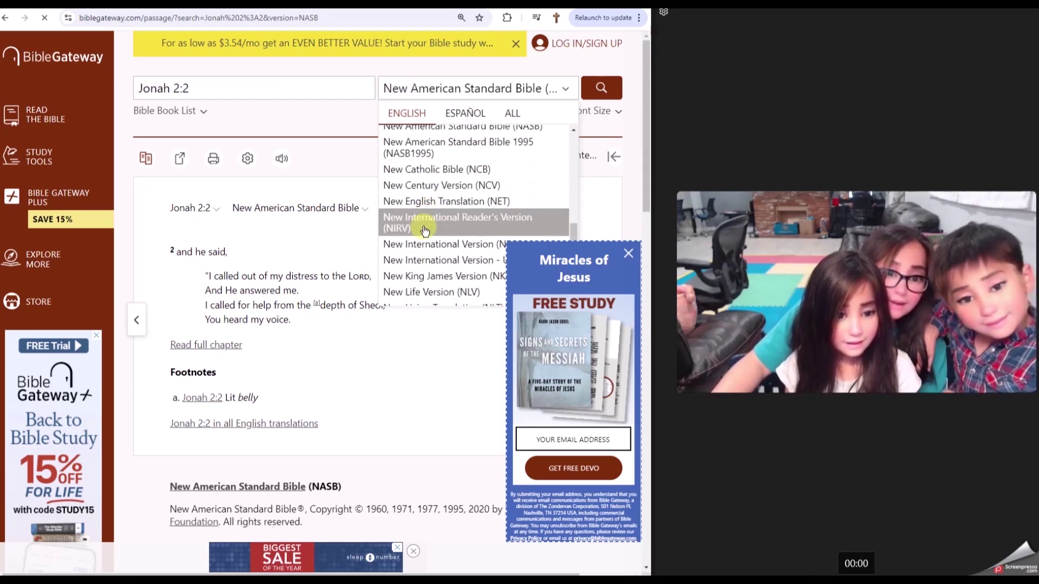
{"action": "left_click", "coordinate": [428, 239]}
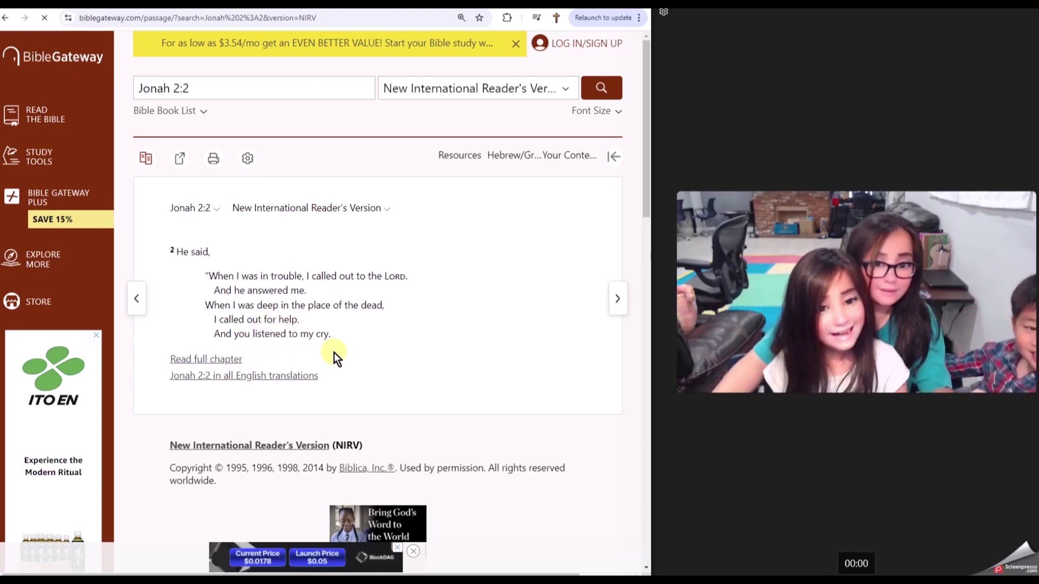
{"action": "left_click", "coordinate": [70, 12]}
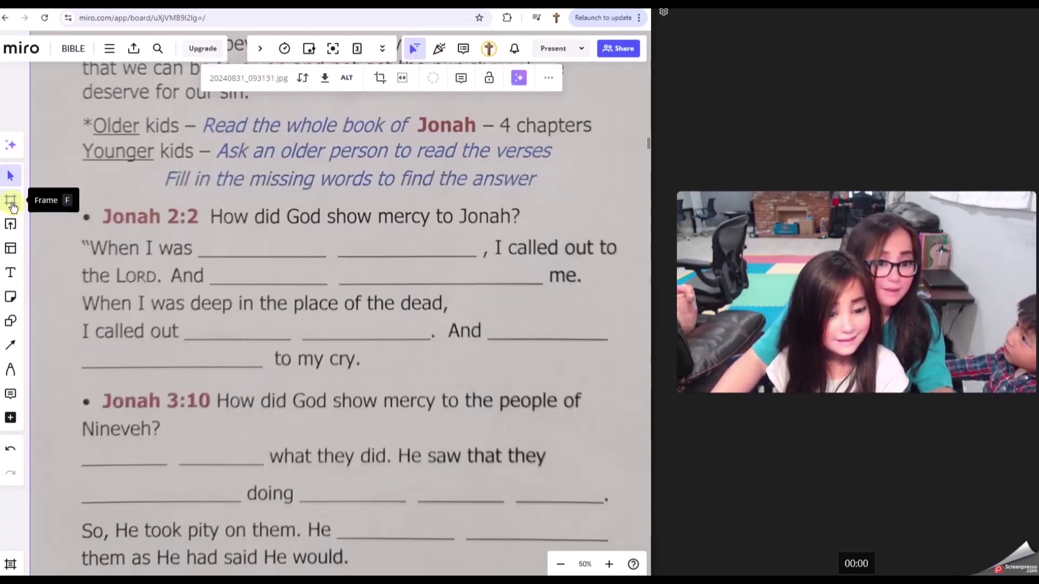
- Add 'in trouble' at font size 48 and move it onto the first Jonah 2:2 blank
{"action": "left_click", "coordinate": [11, 273]}
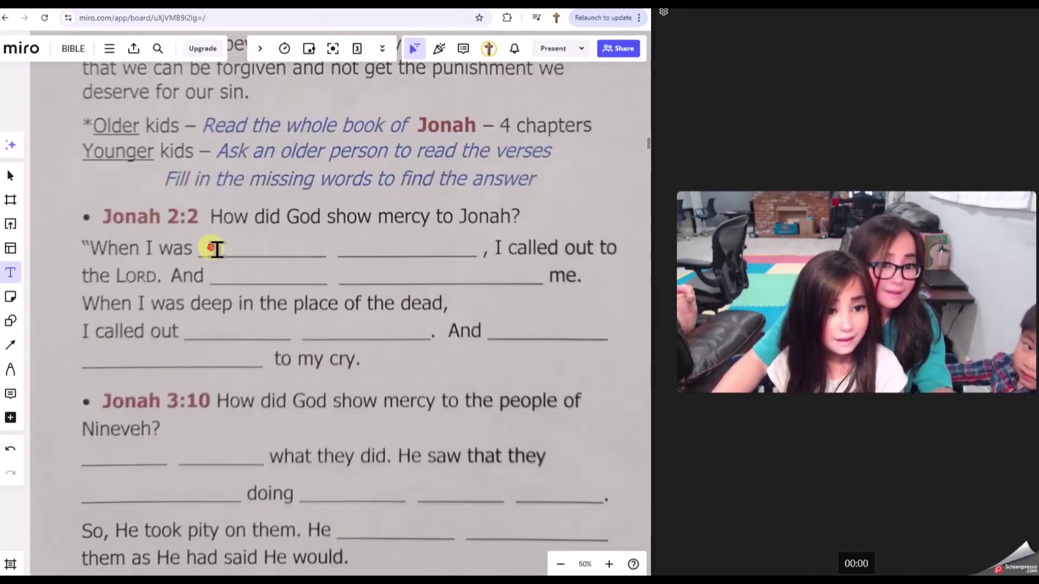
{"action": "left_click", "coordinate": [215, 247]}
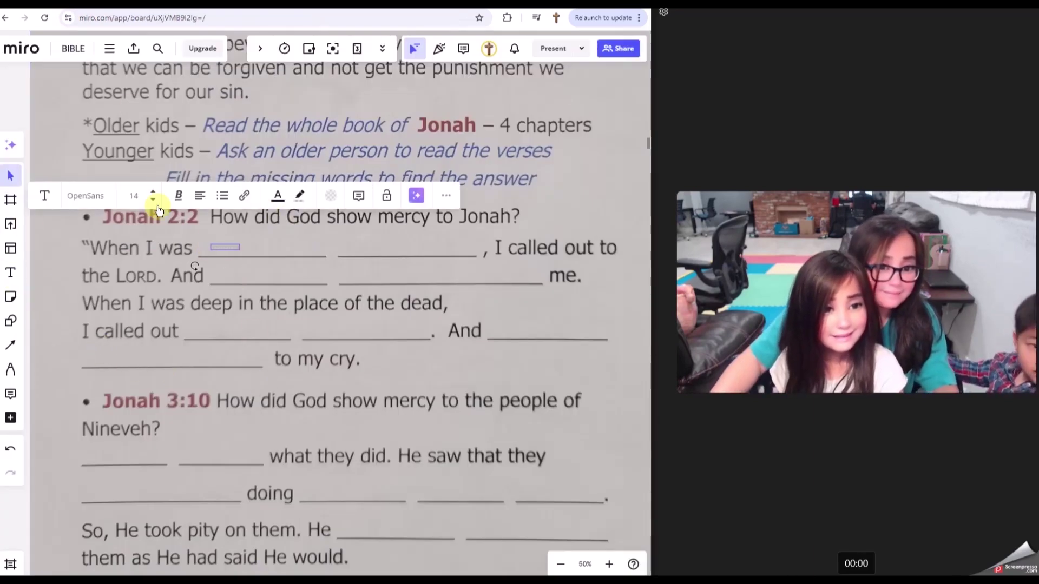
{"action": "left_click", "coordinate": [135, 195]}
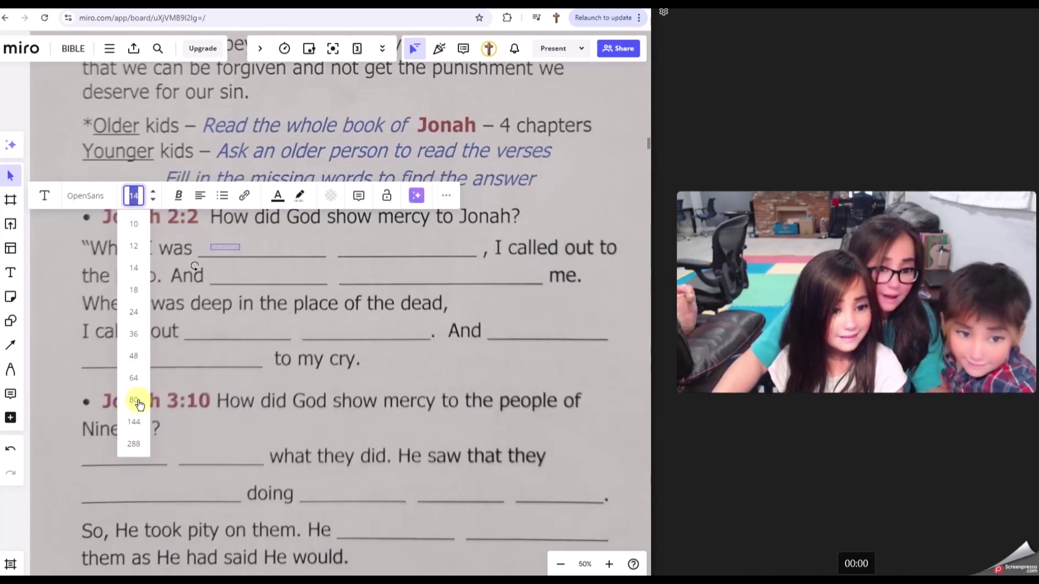
{"action": "left_click", "coordinate": [133, 357]}
{"action": "type", "text": "in"}
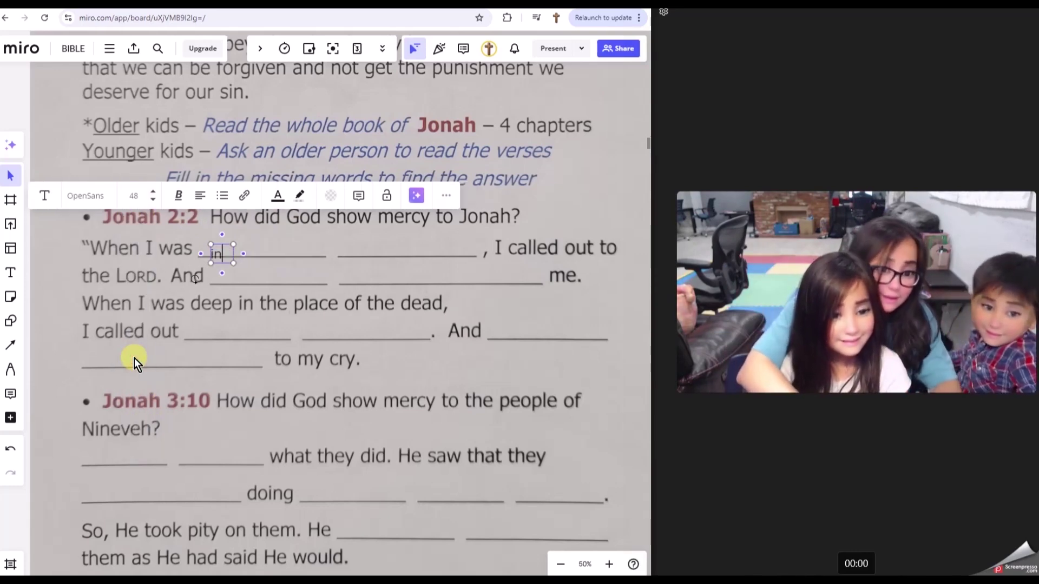
{"action": "type", "text": " trpe"}
{"action": "key", "text": "BackSpace"}
{"action": "key", "text": "BackSpace"}
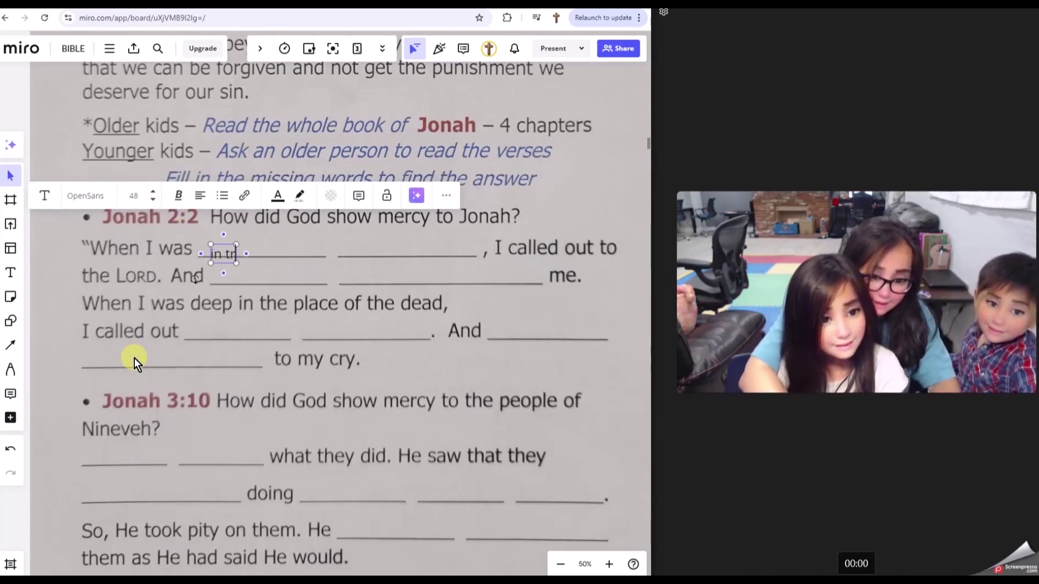
{"action": "type", "text": "ouble"}
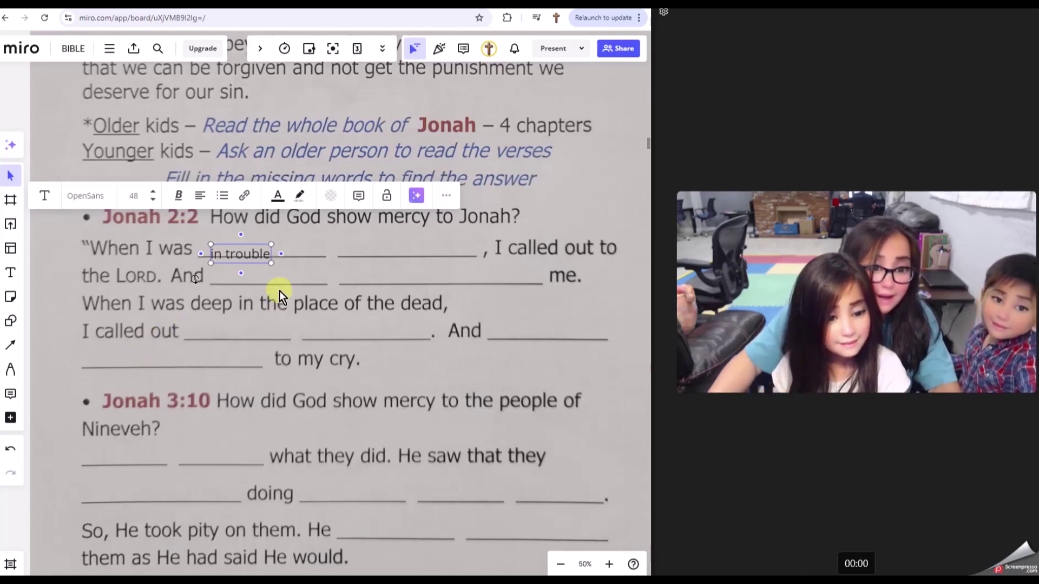
{"action": "left_click", "coordinate": [266, 248]}
{"action": "left_click_drag", "start_coordinate": [265, 248], "coordinate": [271, 237]}
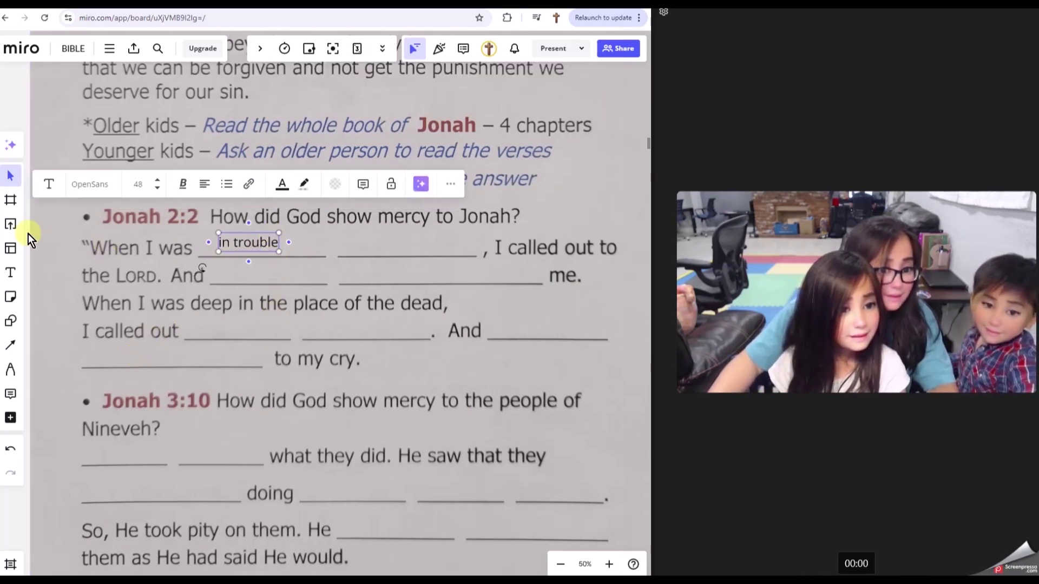
{"action": "left_click", "coordinate": [11, 273]}
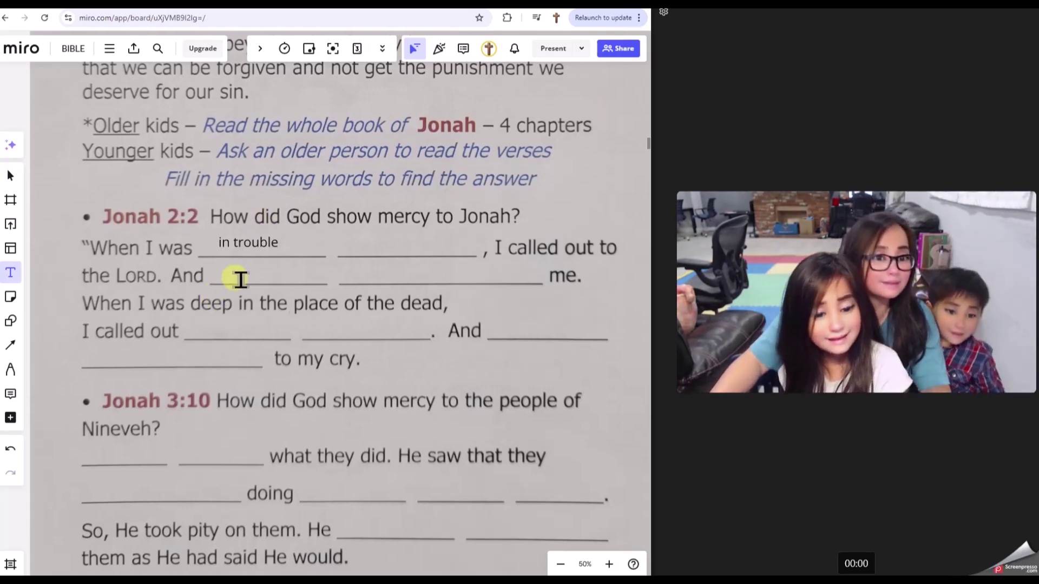
- Add text boxes 'He answered', 'to Him' and 'He listened' on the remaining Jonah 2:2 blanks
{"action": "left_click", "coordinate": [240, 278]}
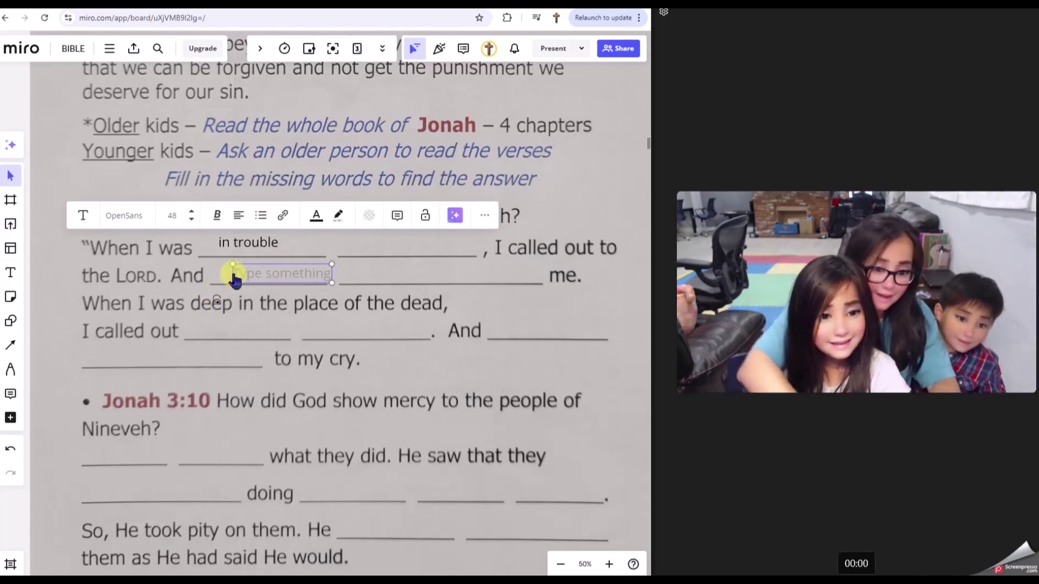
{"action": "type", "text": "He"}
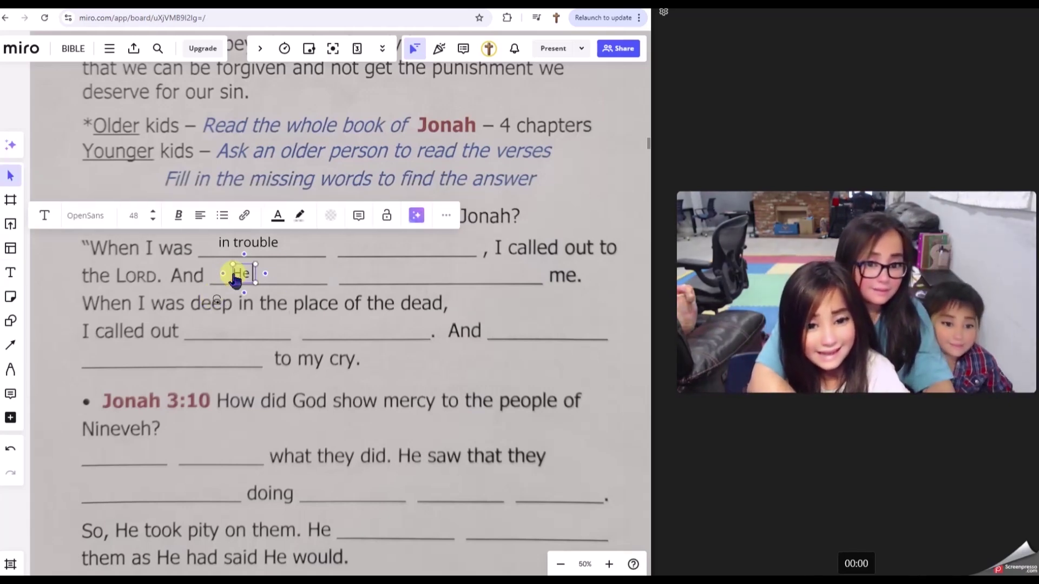
{"action": "type", "text": " answered"}
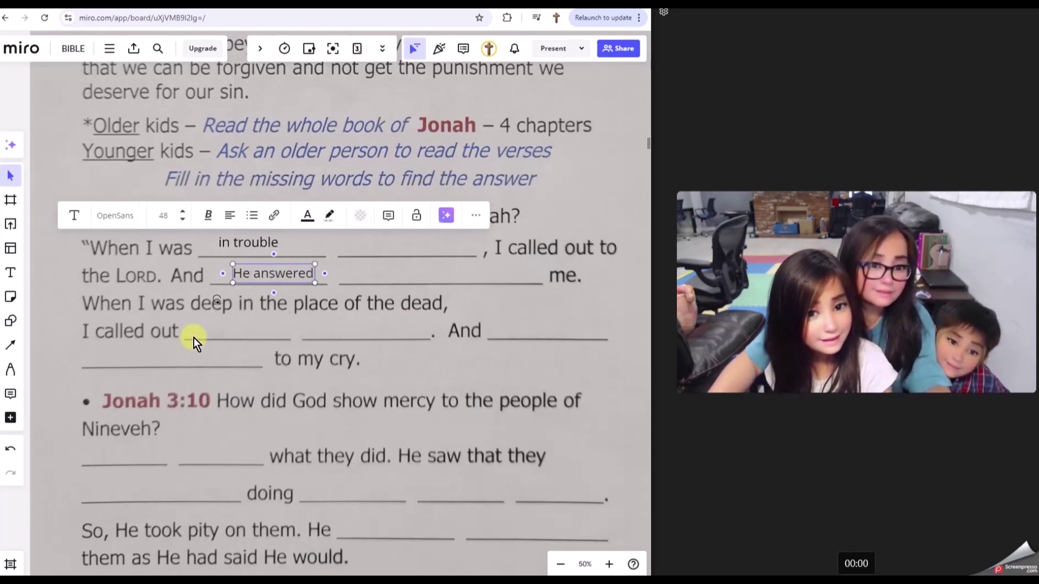
{"action": "left_click", "coordinate": [10, 272]}
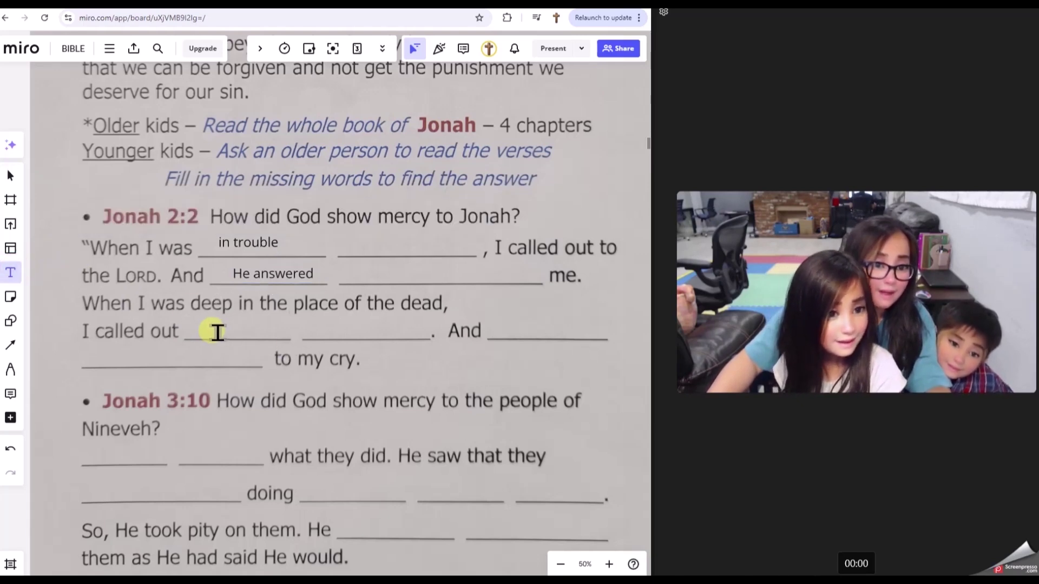
{"action": "left_click", "coordinate": [214, 331]}
{"action": "type", "text": "to"}
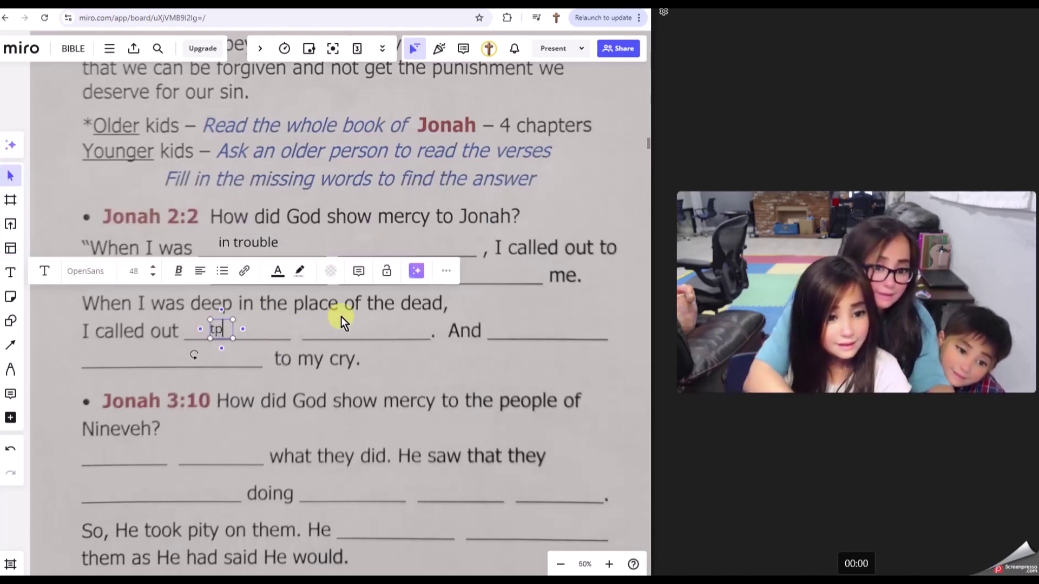
{"action": "key", "text": "BackSpace"}
{"action": "type", "text": "o Him"}
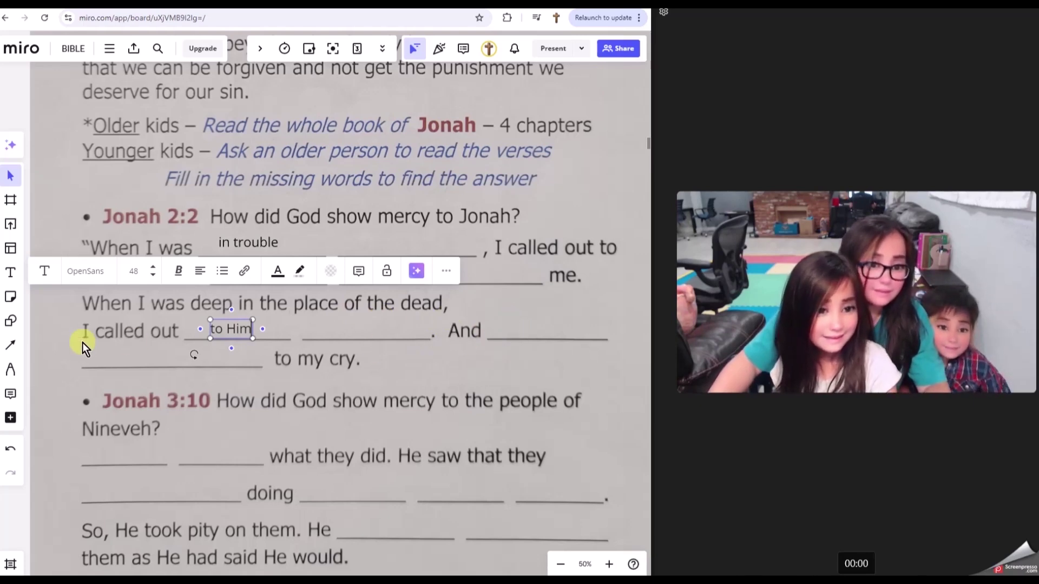
{"action": "left_click", "coordinate": [10, 272]}
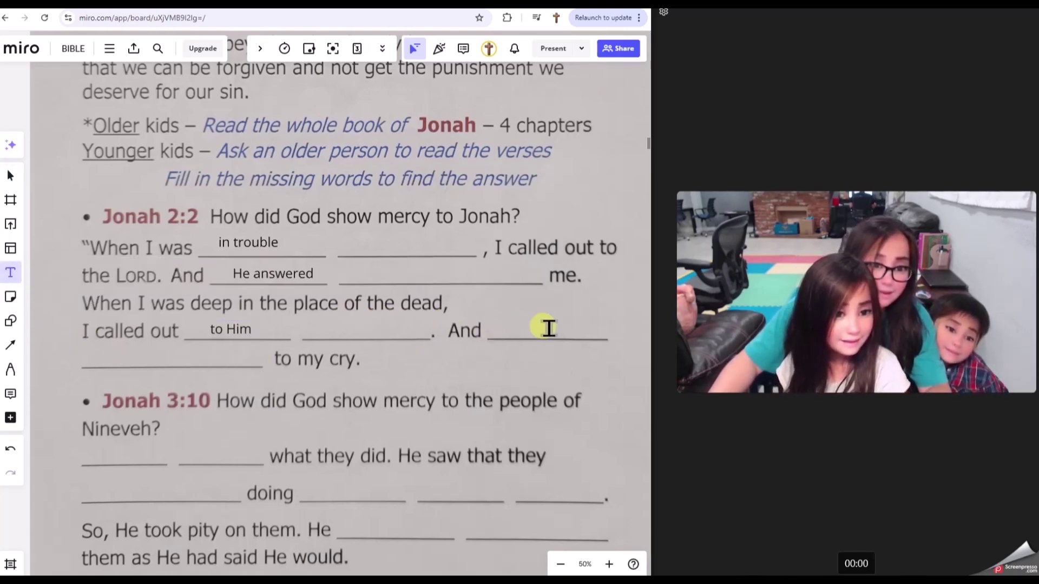
{"action": "left_click", "coordinate": [492, 329]}
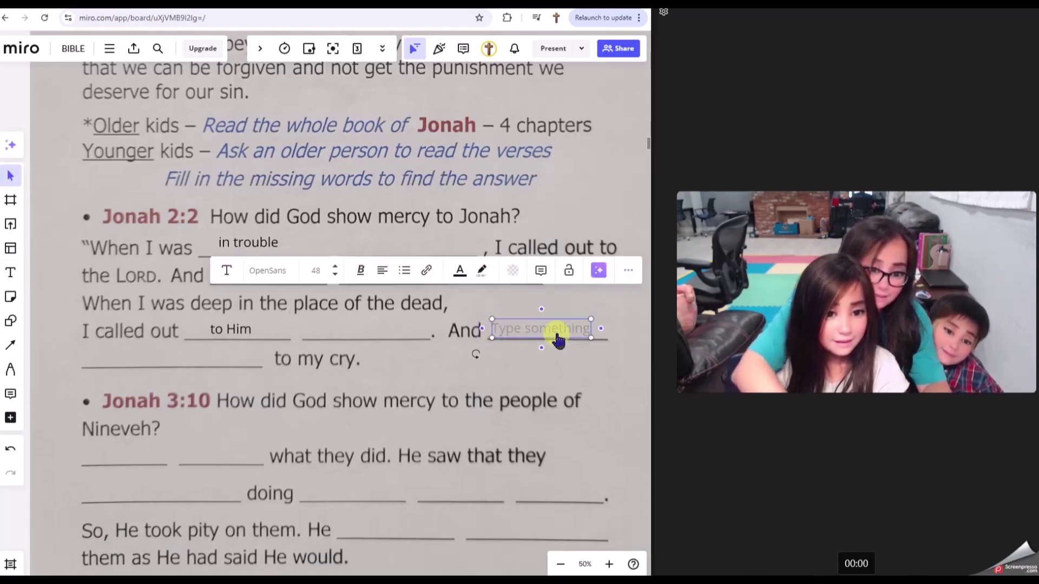
{"action": "type", "text": "He"}
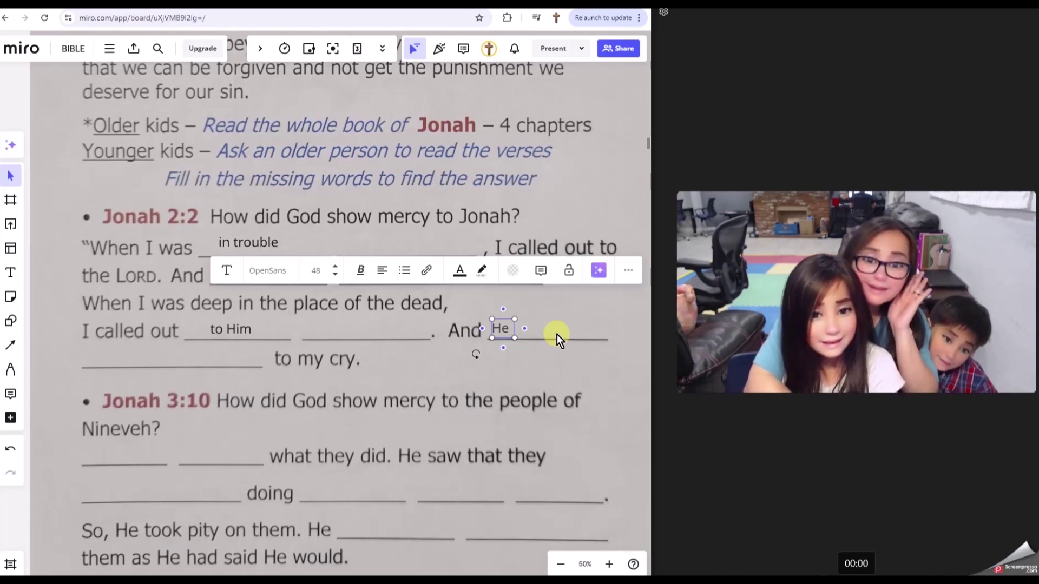
{"action": "type", "text": " listened"}
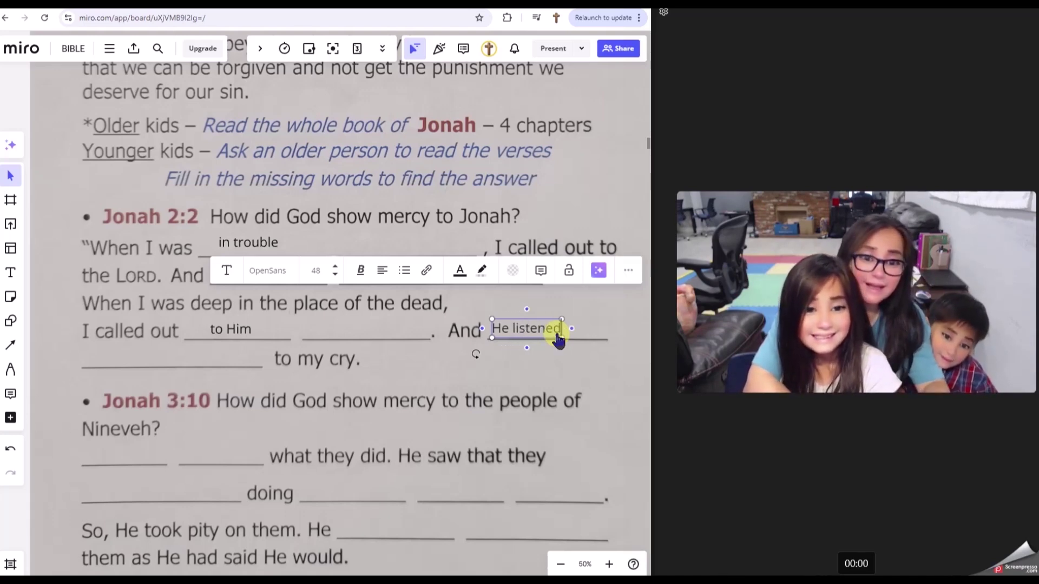
{"action": "left_click", "coordinate": [576, 378]}
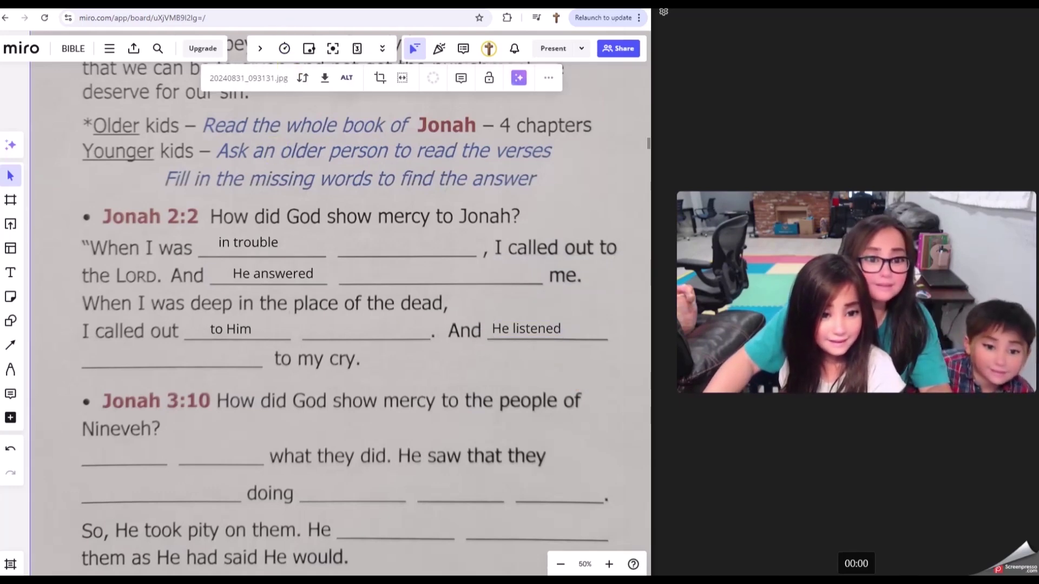
{"action": "key", "text": "ctrl+Tab"}
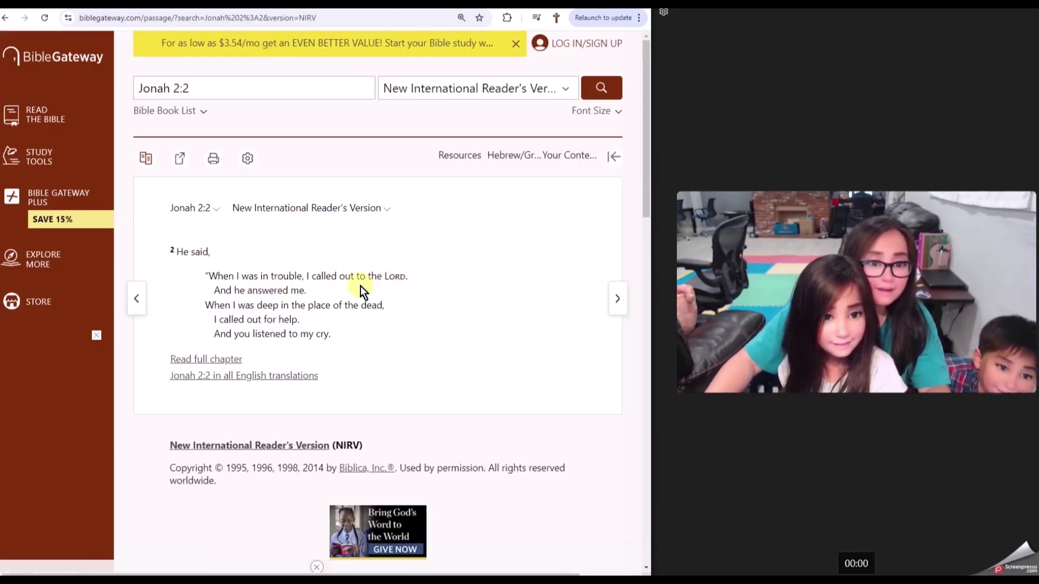
{"action": "left_click", "coordinate": [201, 7]}
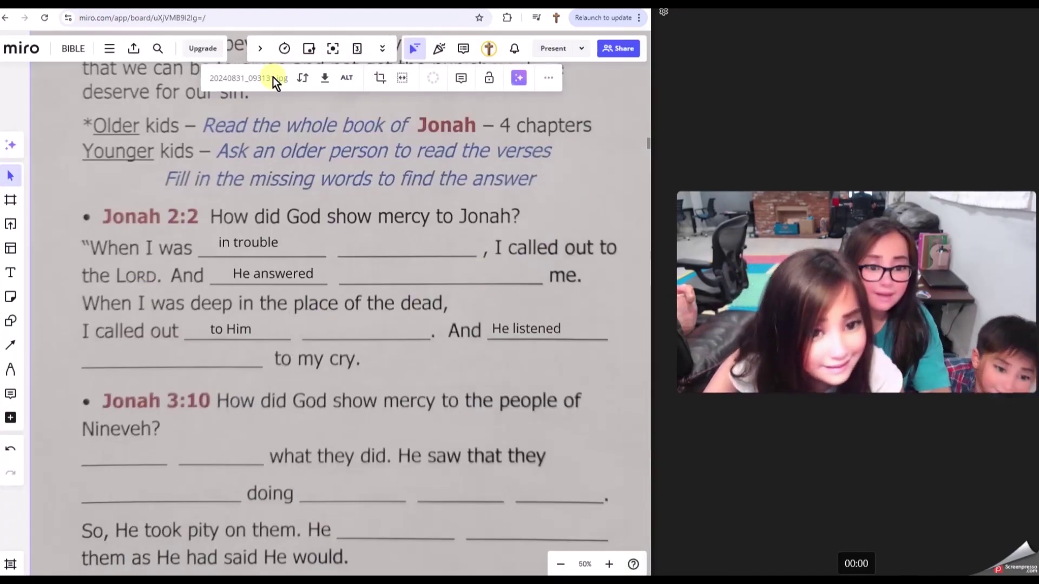
{"action": "key", "text": "ctrl+Tab"}
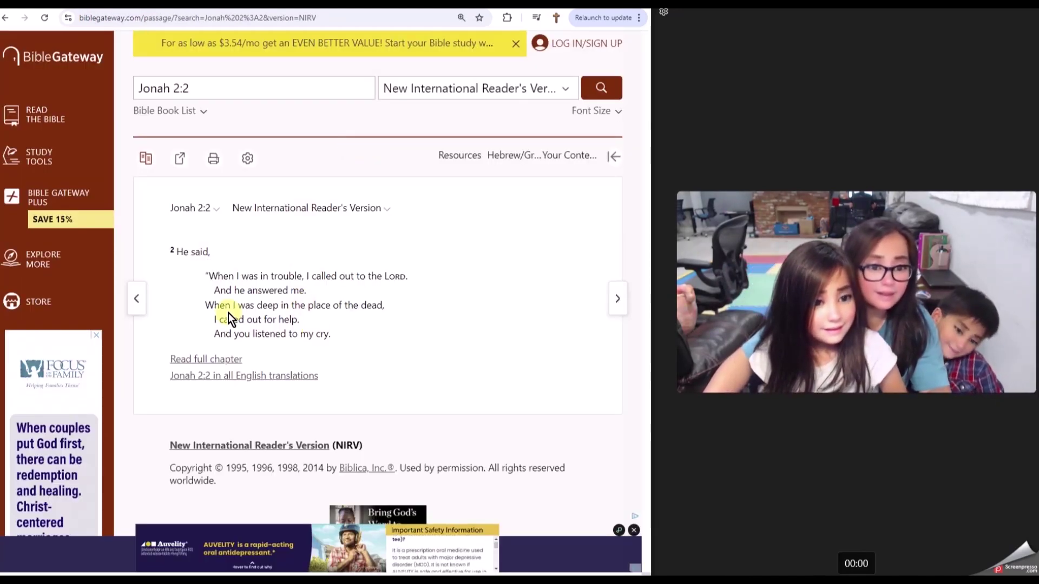
{"action": "left_click", "coordinate": [126, 6]}
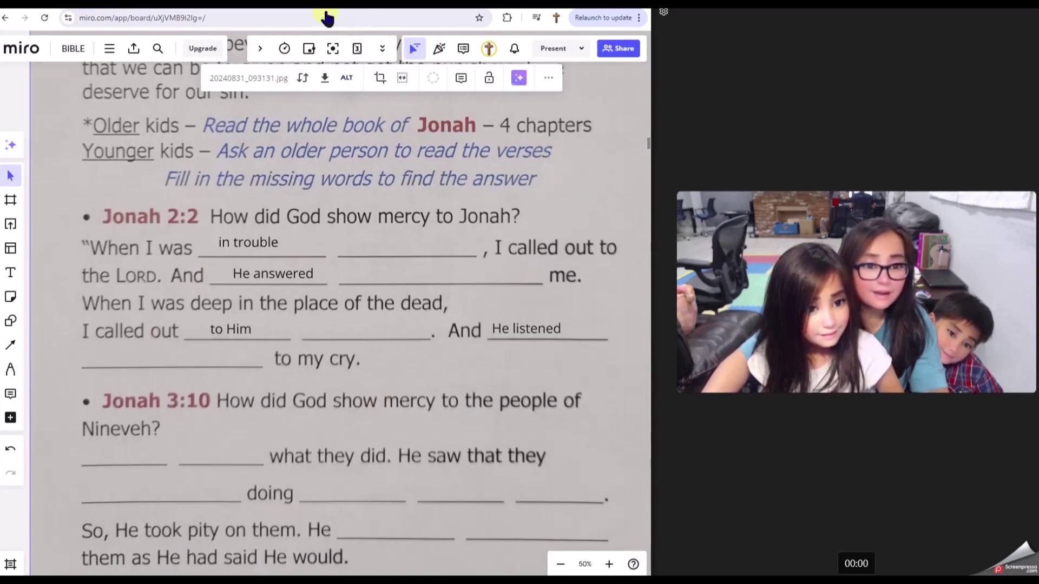
{"action": "left_click", "coordinate": [336, 16]}
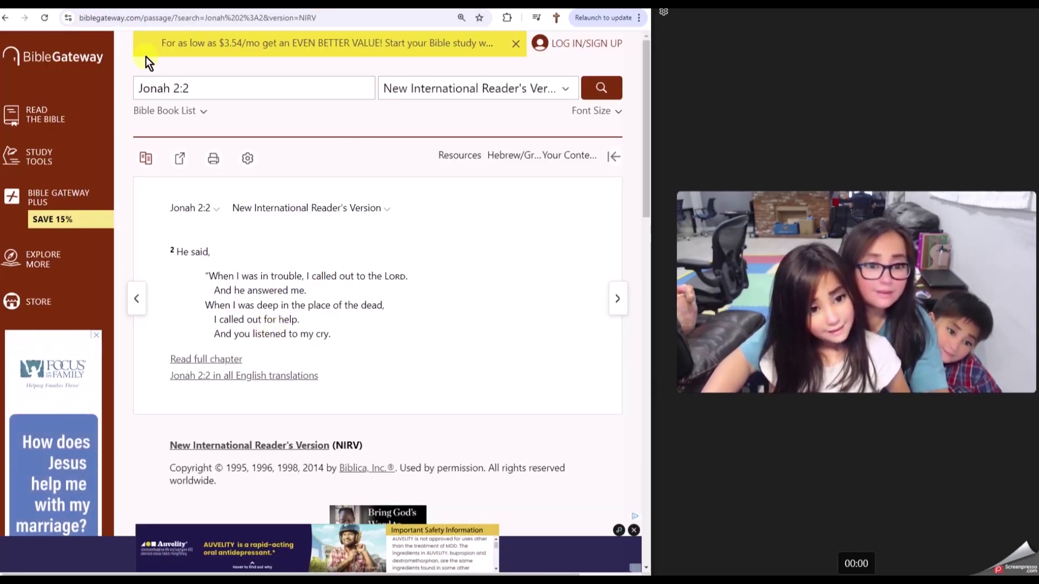
{"action": "left_click", "coordinate": [64, 12]}
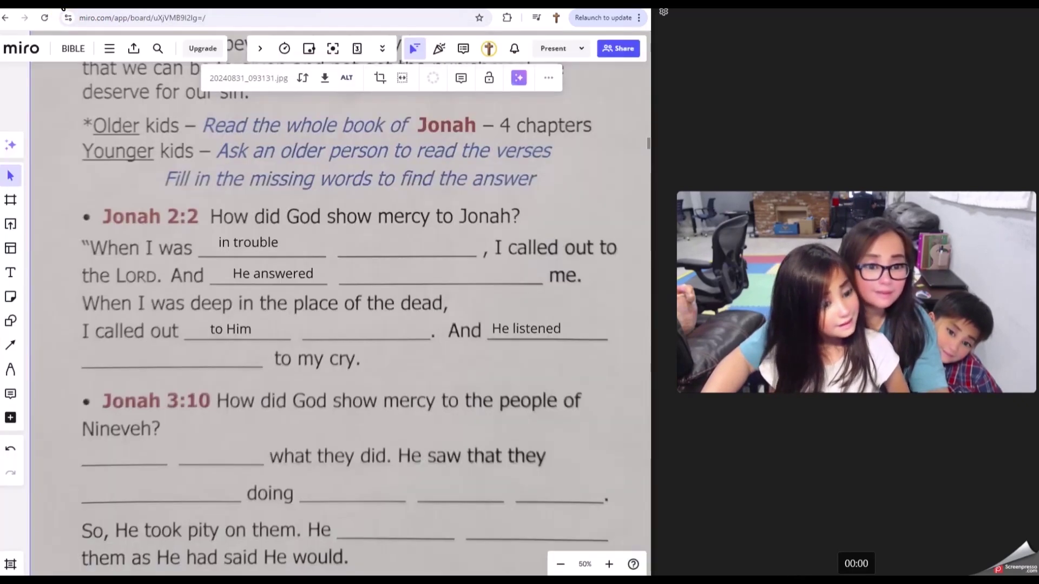
- Replace the 'to Him' answer with 'for help', rechecking the passage wording
{"action": "left_click", "coordinate": [253, 331]}
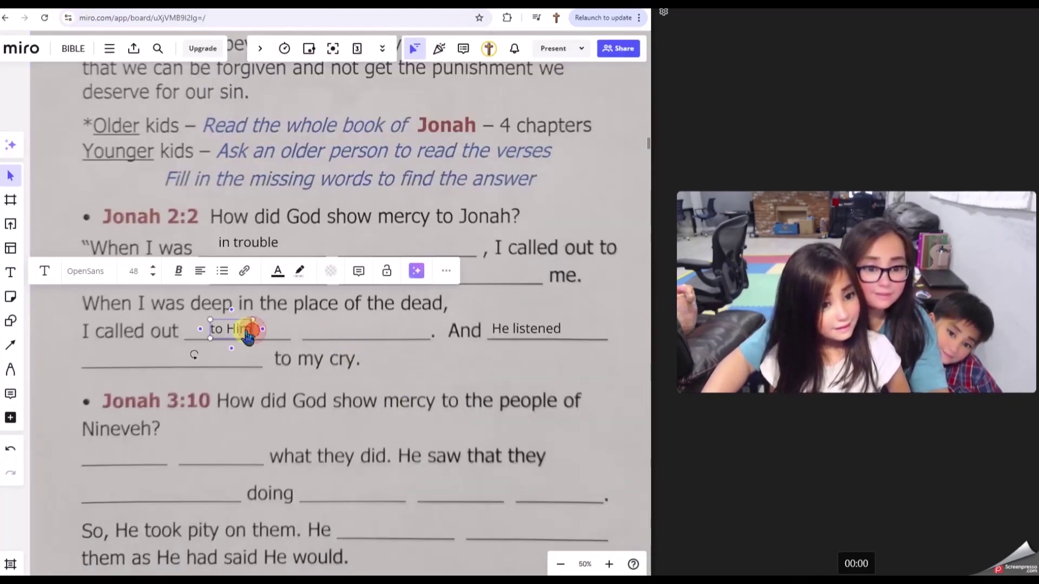
{"action": "left_click_drag", "start_coordinate": [258, 330], "coordinate": [233, 334]}
{"action": "type", "text": "fo"}
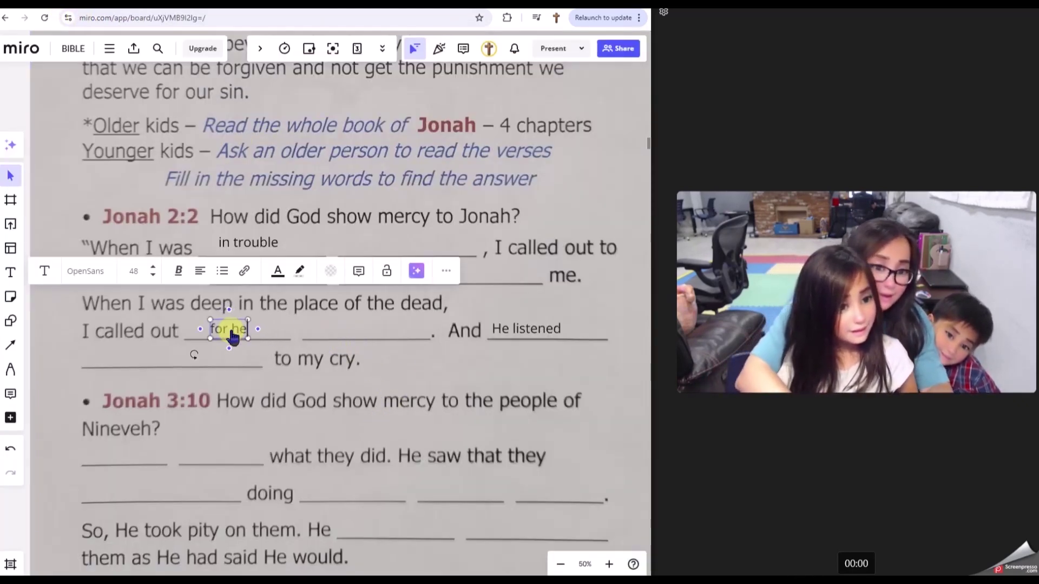
{"action": "type", "text": "r help"}
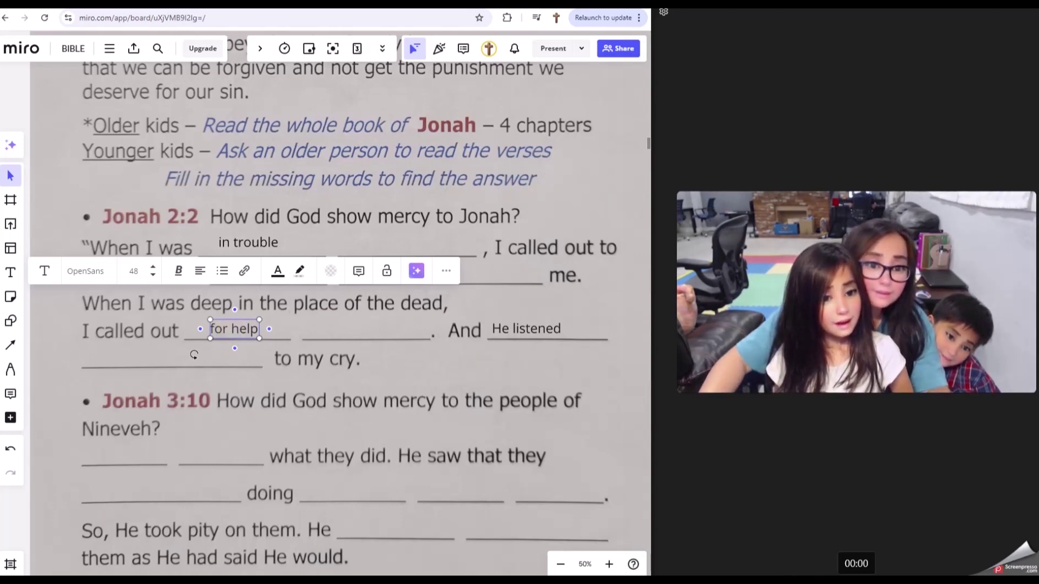
{"action": "key", "text": "ctrl+Tab"}
{"action": "key", "text": "ctrl+Tab"}
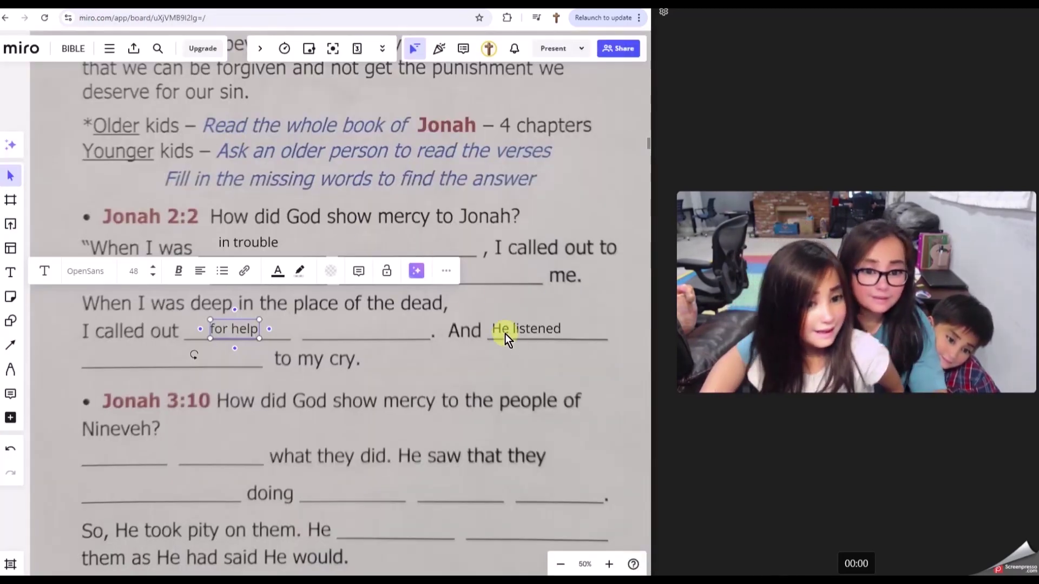
- Change 'He listened' to 'You listened' in the Jonah 2:2 answer
{"action": "left_click", "coordinate": [505, 333]}
{"action": "key", "text": "shift+Right"}
{"action": "key", "text": "shift+Right"}
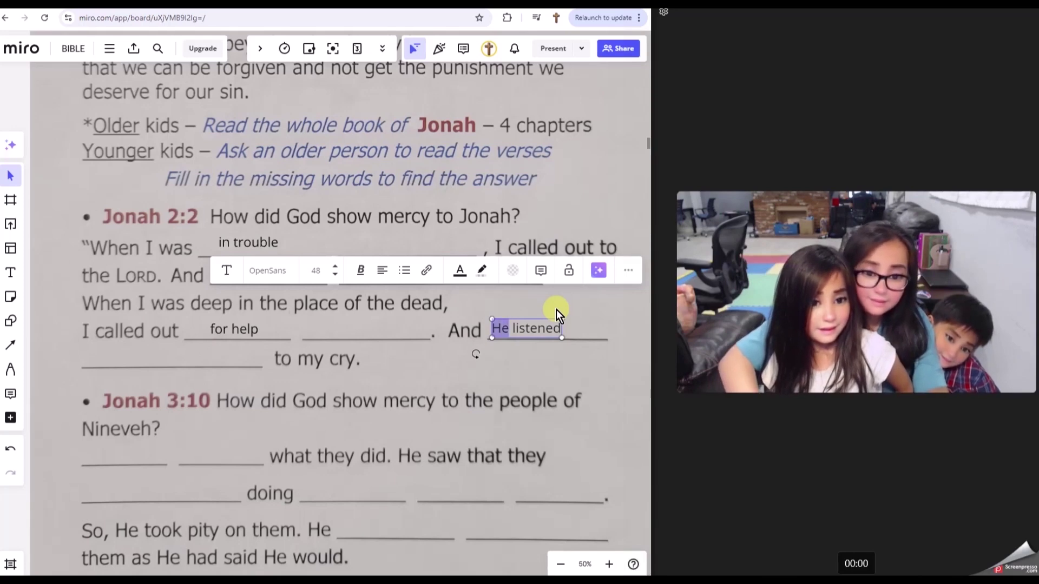
{"action": "type", "text": "You"}
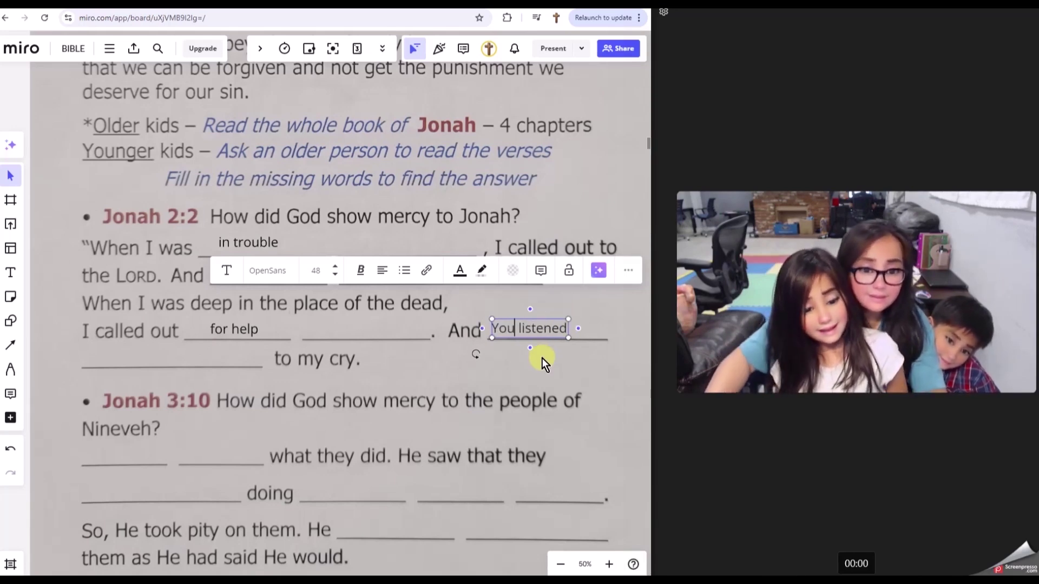
{"action": "left_click", "coordinate": [547, 367]}
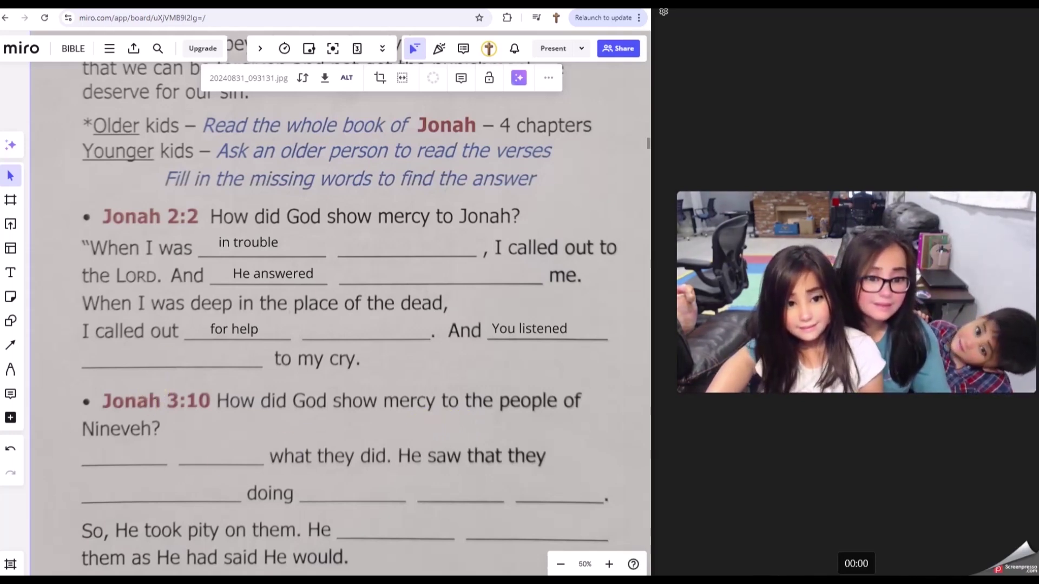
- Look up the Jonah 3:10 passage on Bible Gateway
{"action": "left_click", "coordinate": [361, 8]}
{"action": "double_click", "coordinate": [180, 89]}
{"action": "type", "text": "3:10"}
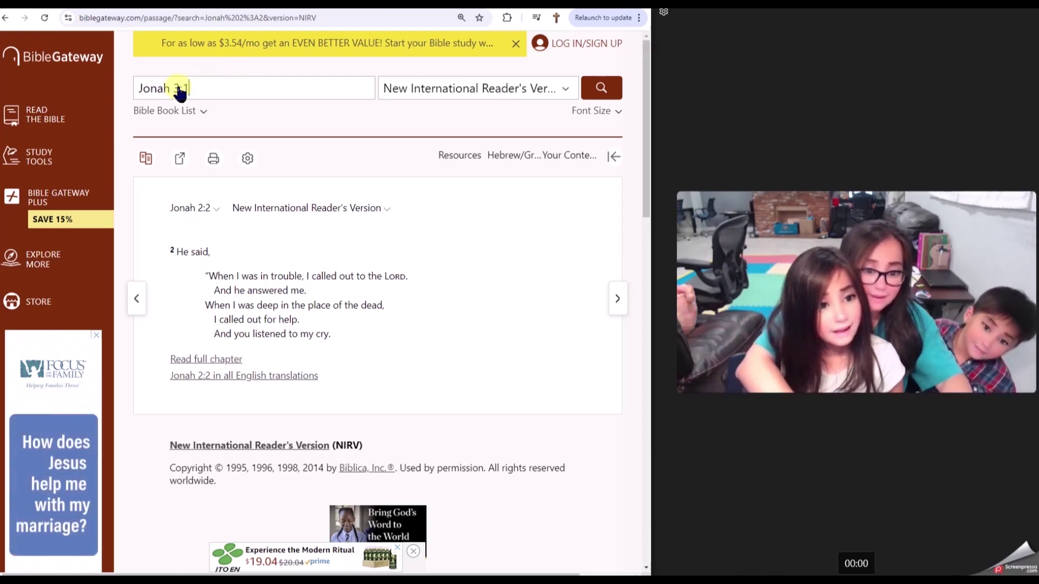
{"action": "key", "text": "Return"}
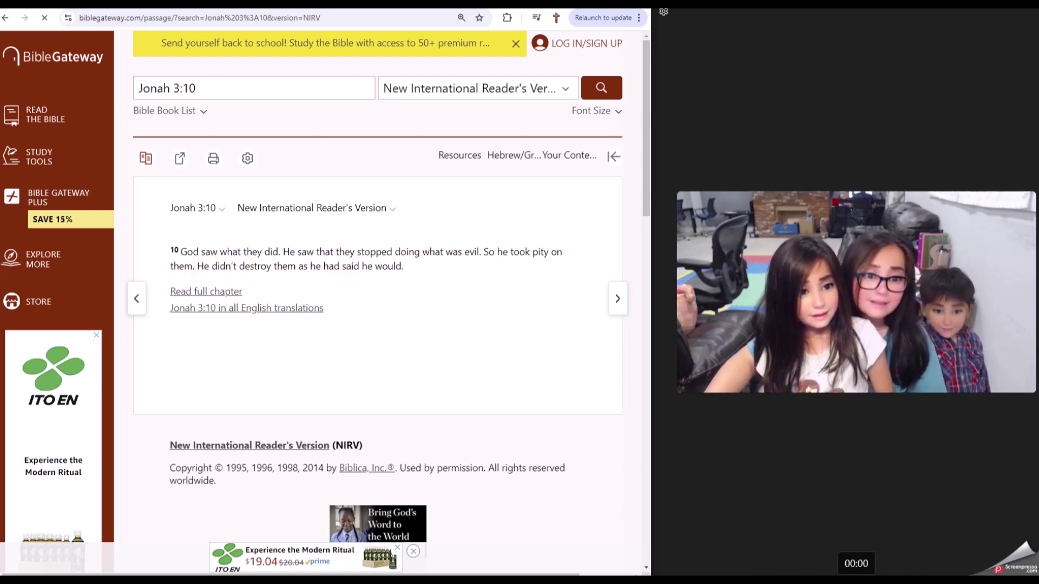
{"action": "left_click", "coordinate": [52, 11]}
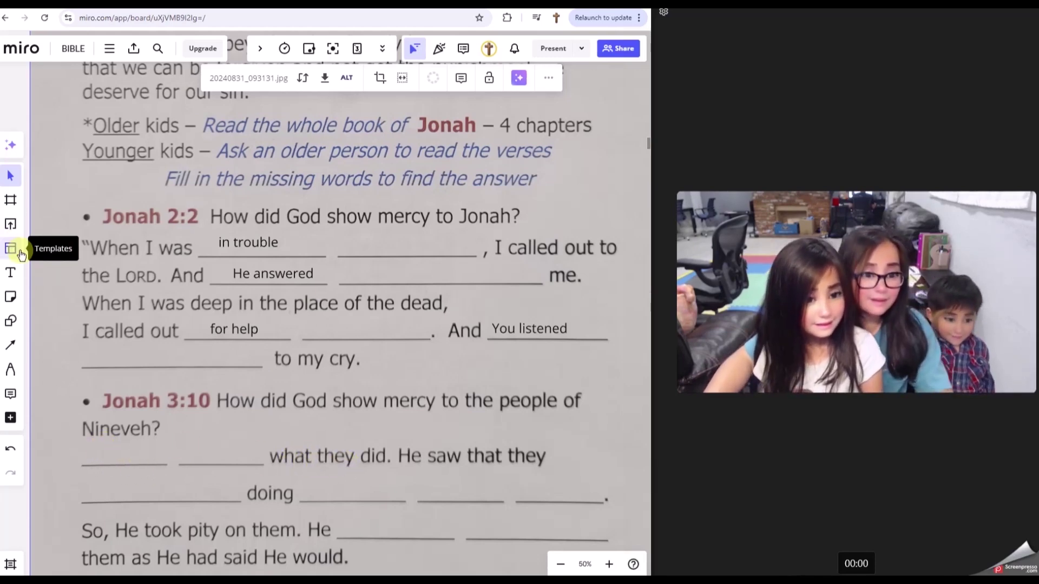
- Add 'stopped' and 'what was evil' text to the first Jonah 3:10 blanks
{"action": "left_click", "coordinate": [10, 273]}
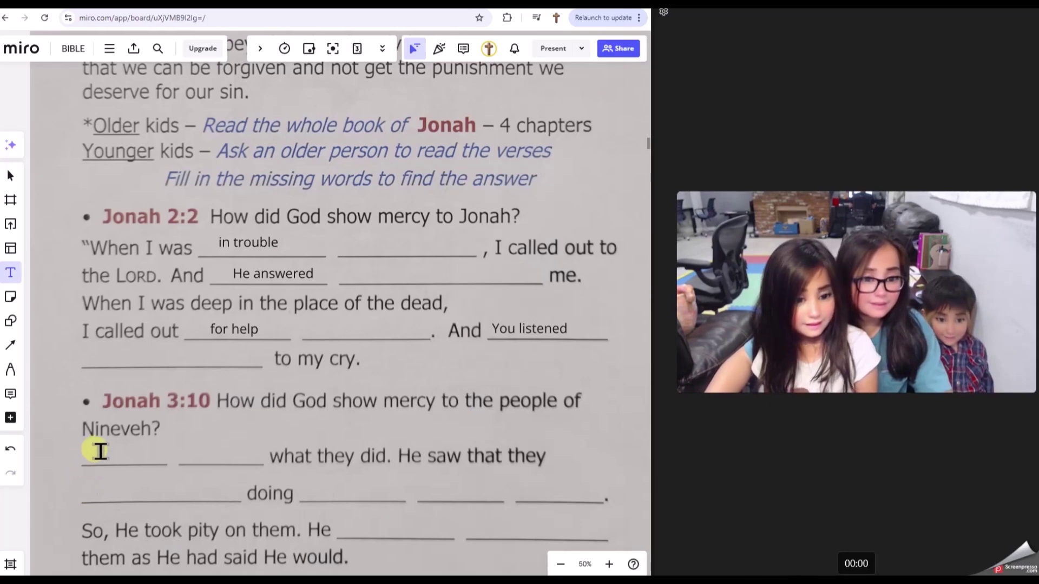
{"action": "left_click", "coordinate": [100, 452]}
{"action": "type", "text": "God saw"}
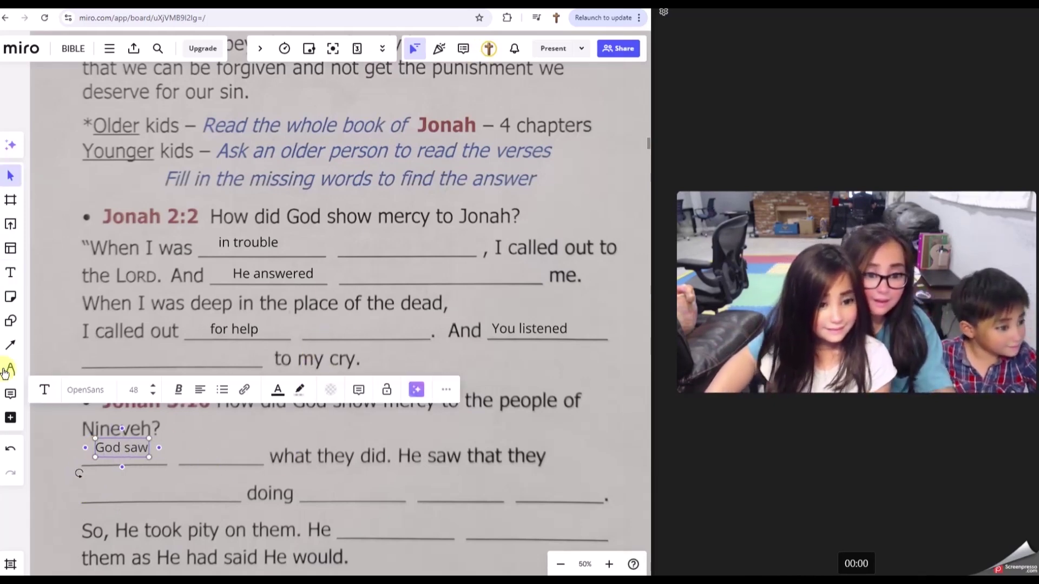
{"action": "left_click", "coordinate": [10, 273]}
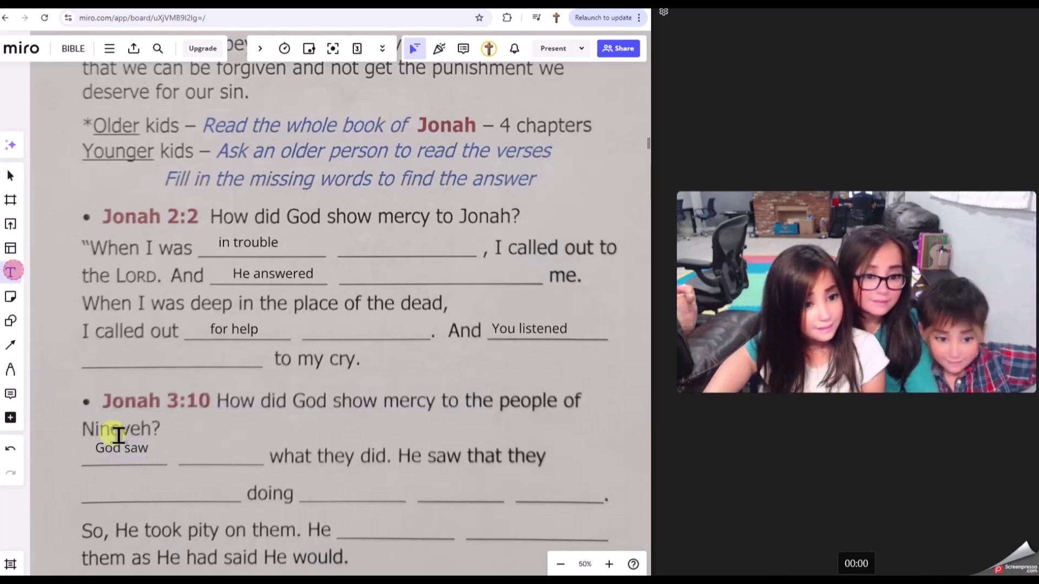
{"action": "left_click", "coordinate": [99, 494]}
{"action": "type", "text": "stopped"}
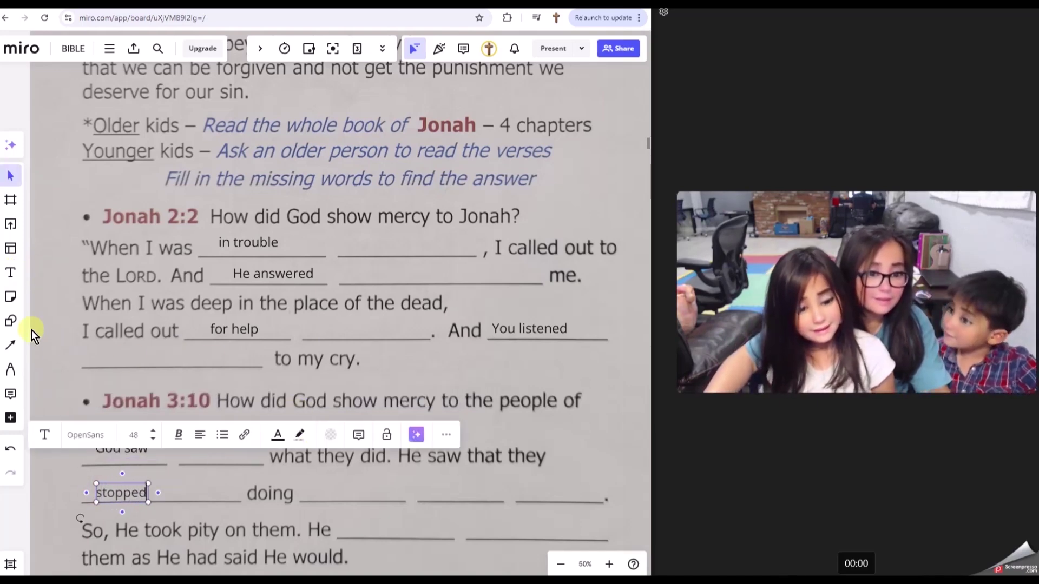
{"action": "left_click", "coordinate": [11, 276]}
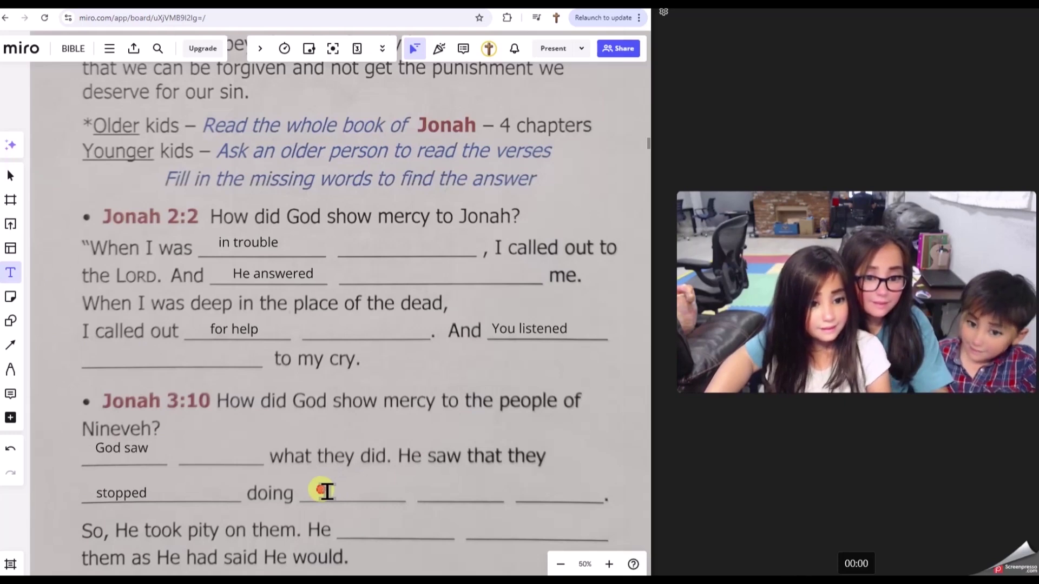
{"action": "left_click", "coordinate": [328, 490]}
{"action": "type", "text": "what was e"}
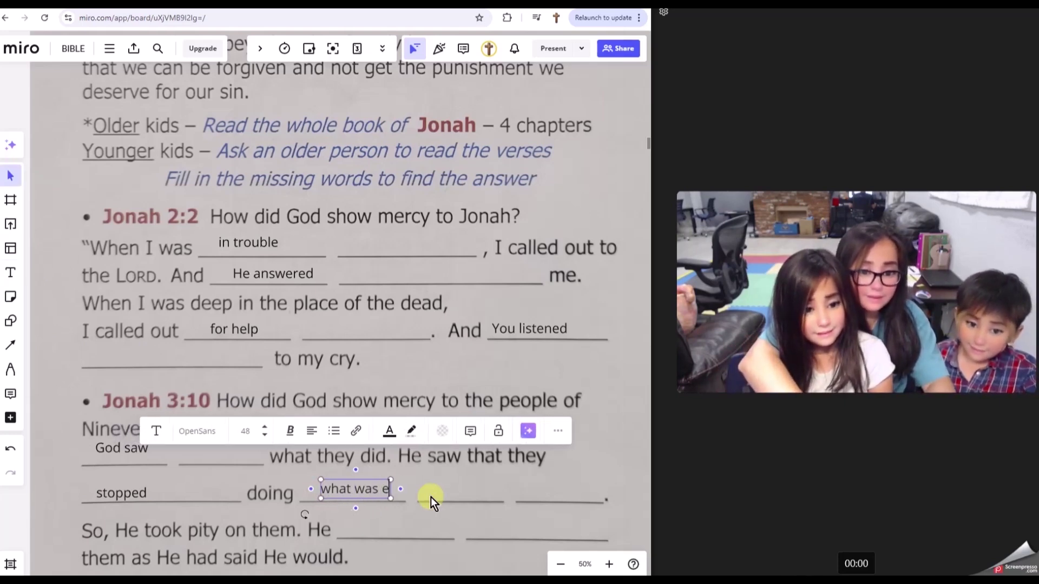
{"action": "type", "text": "vil"}
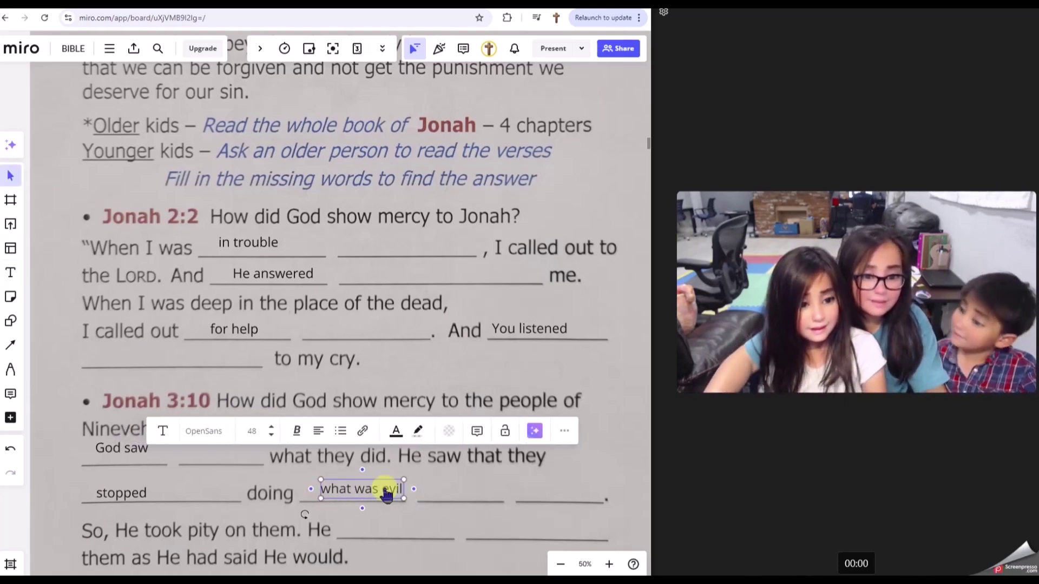
{"action": "left_click", "coordinate": [363, 528]}
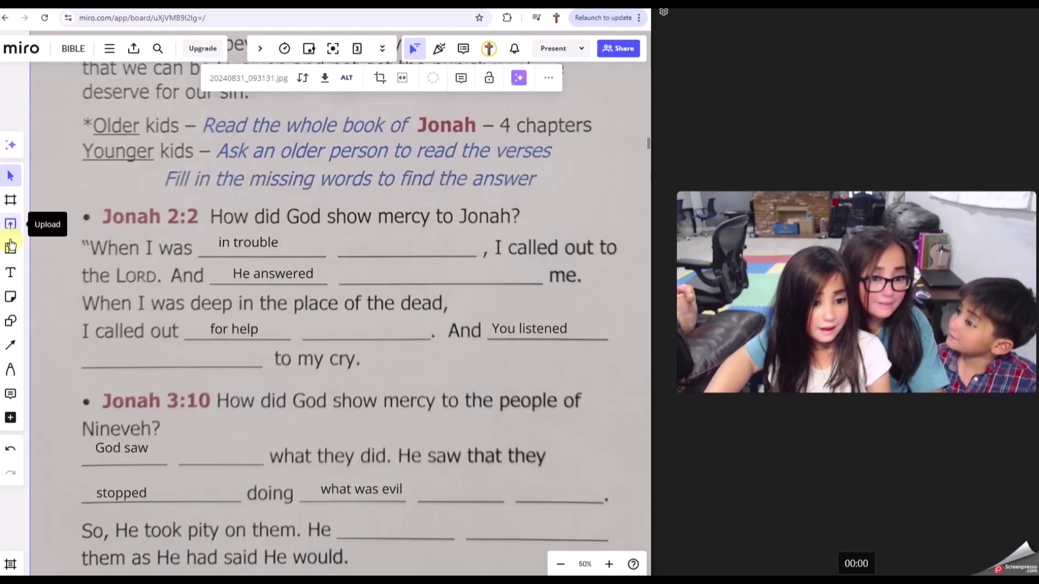
- Recheck the verse and write 'didn't destroy' in the blank after He
{"action": "left_click", "coordinate": [11, 272]}
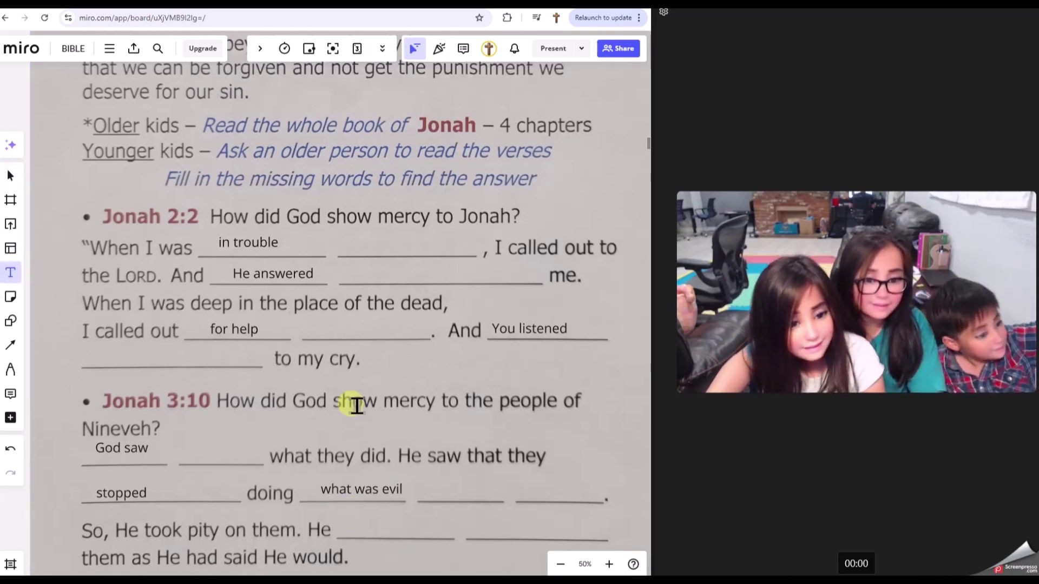
{"action": "left_click", "coordinate": [333, 12]}
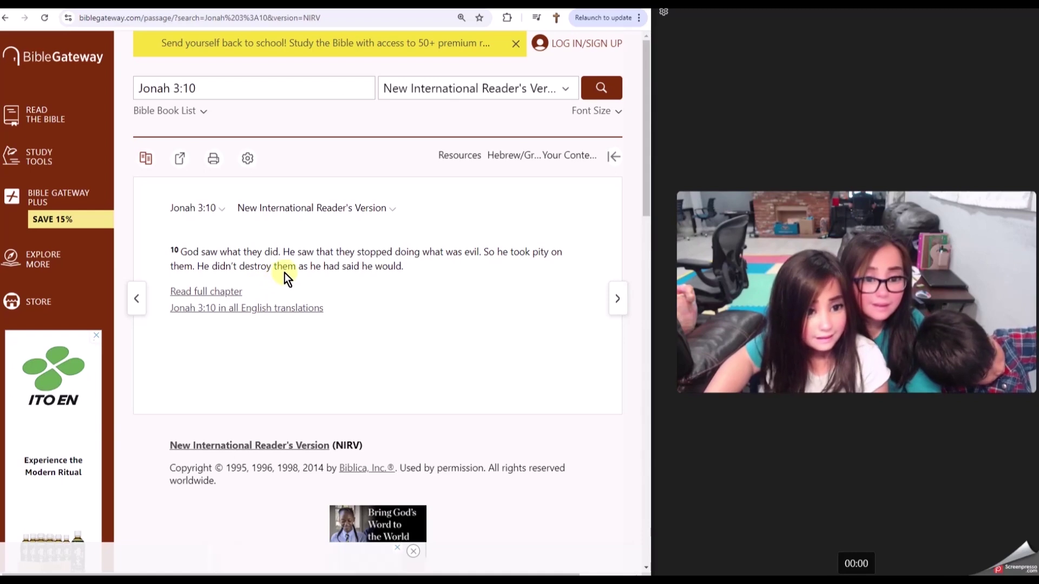
{"action": "left_click", "coordinate": [29, 17]}
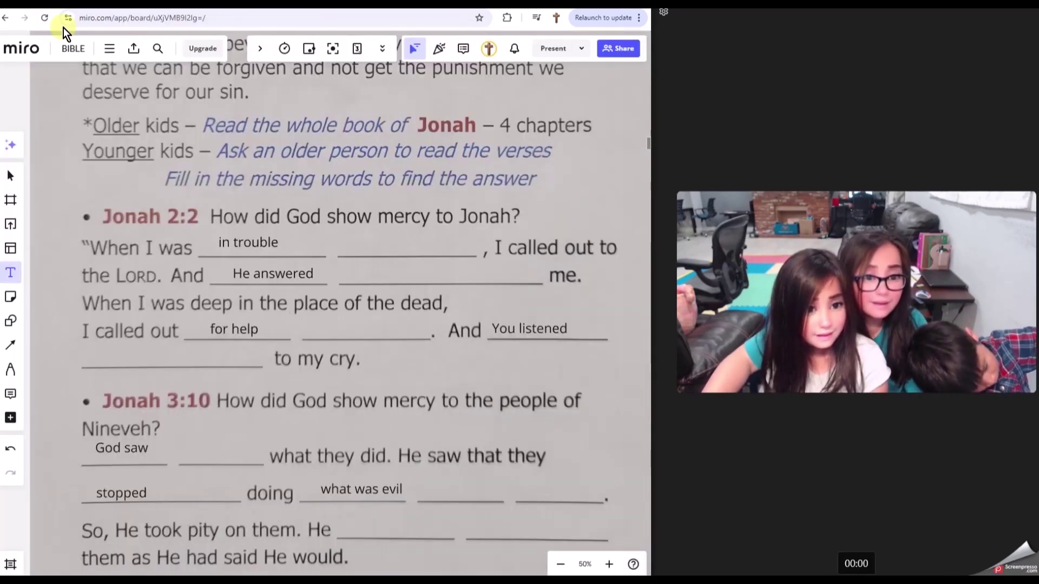
{"action": "left_click", "coordinate": [360, 532]}
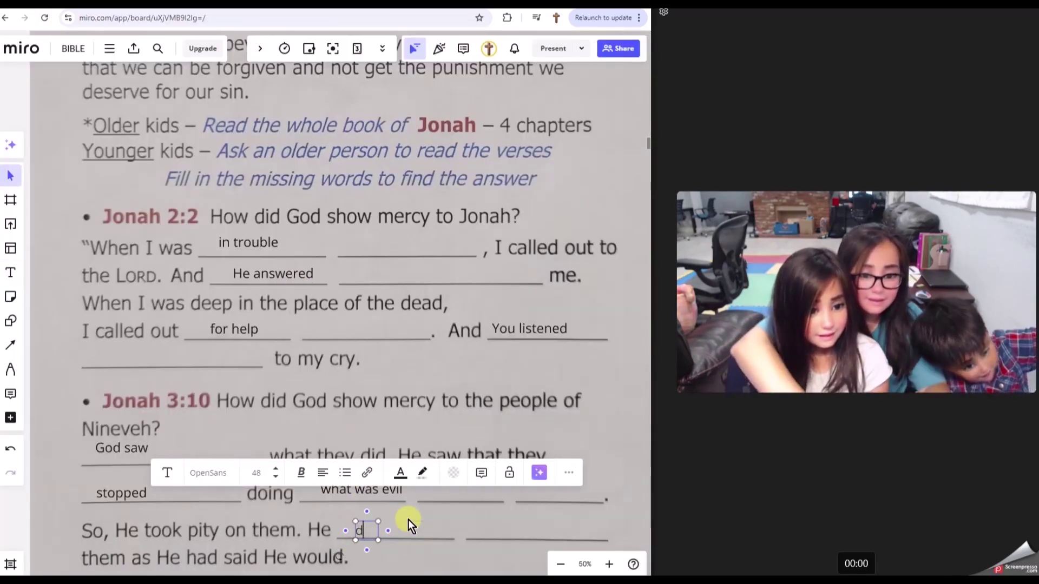
{"action": "type", "text": "didn't des"}
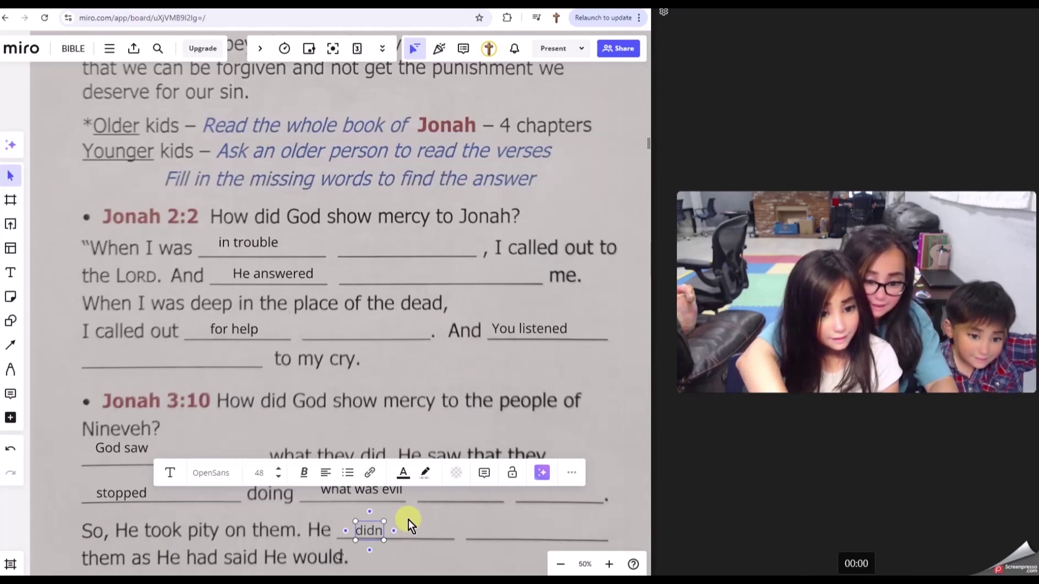
{"action": "type", "text": "troy"}
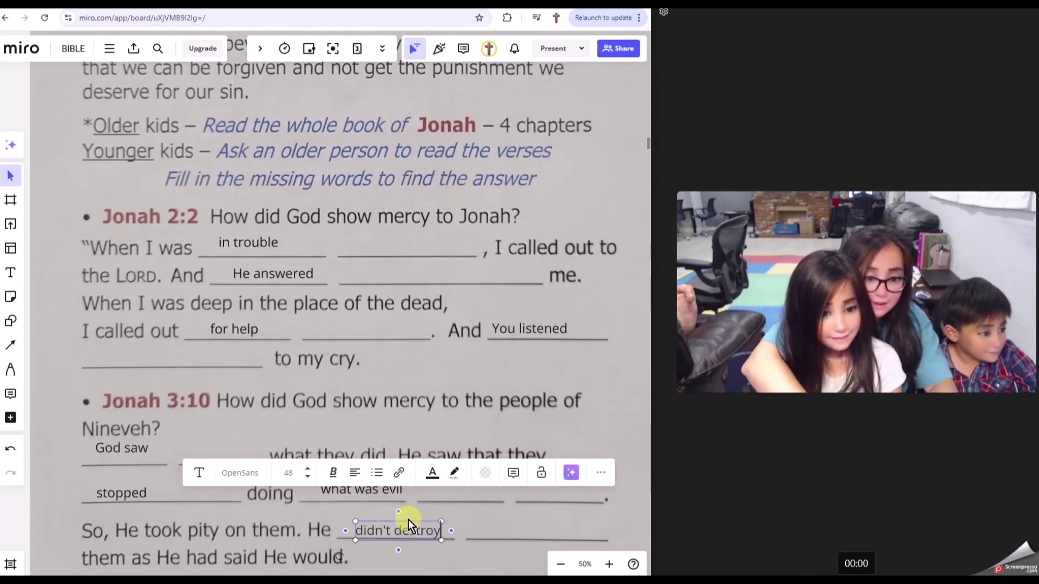
{"action": "left_click", "coordinate": [288, 510]}
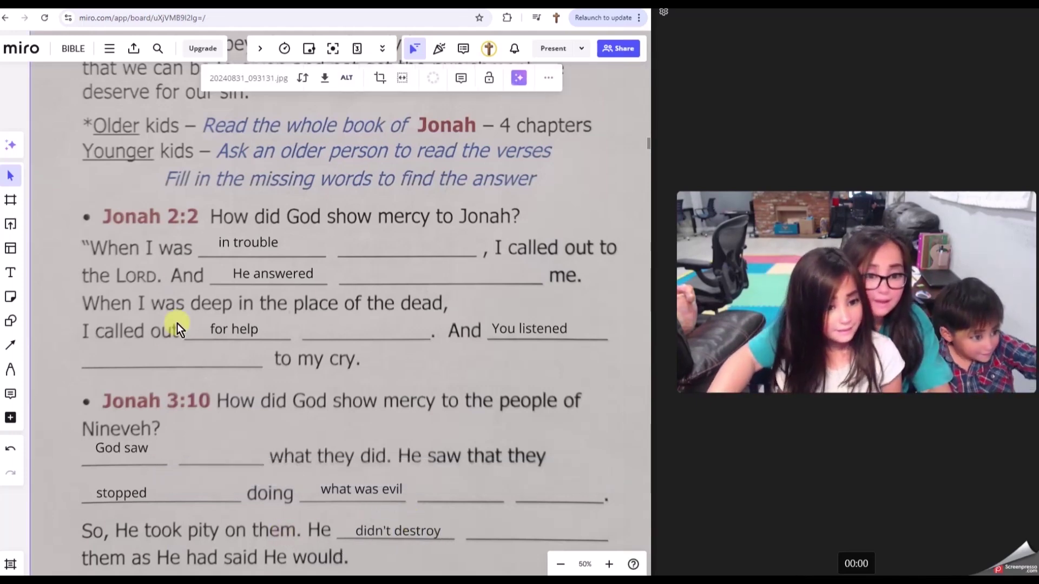
- Compare the Jonah 3:10 answers against the passage once more
{"action": "key", "text": "ctrl+Tab"}
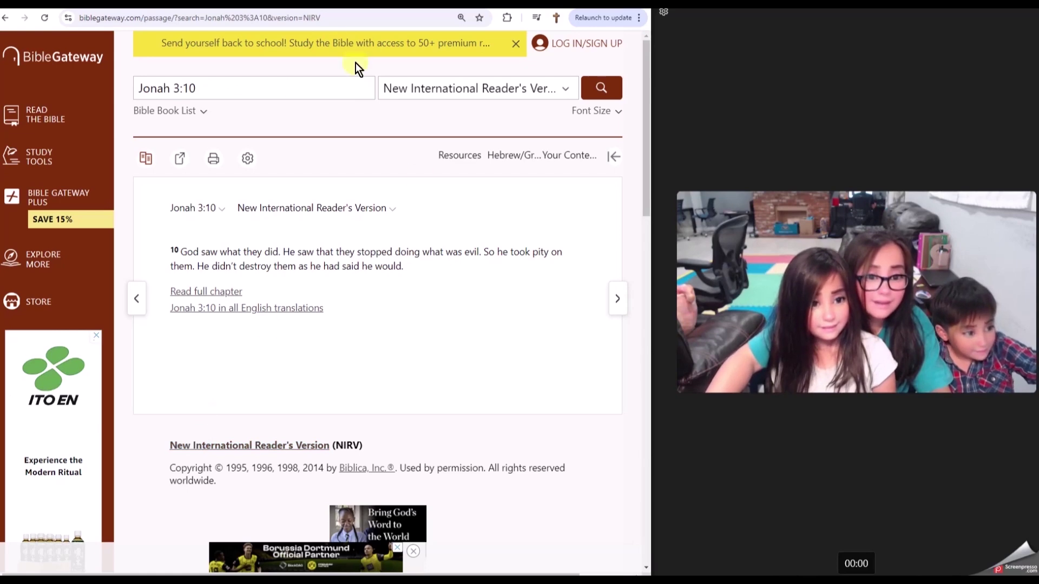
{"action": "key", "text": "ctrl+Tab"}
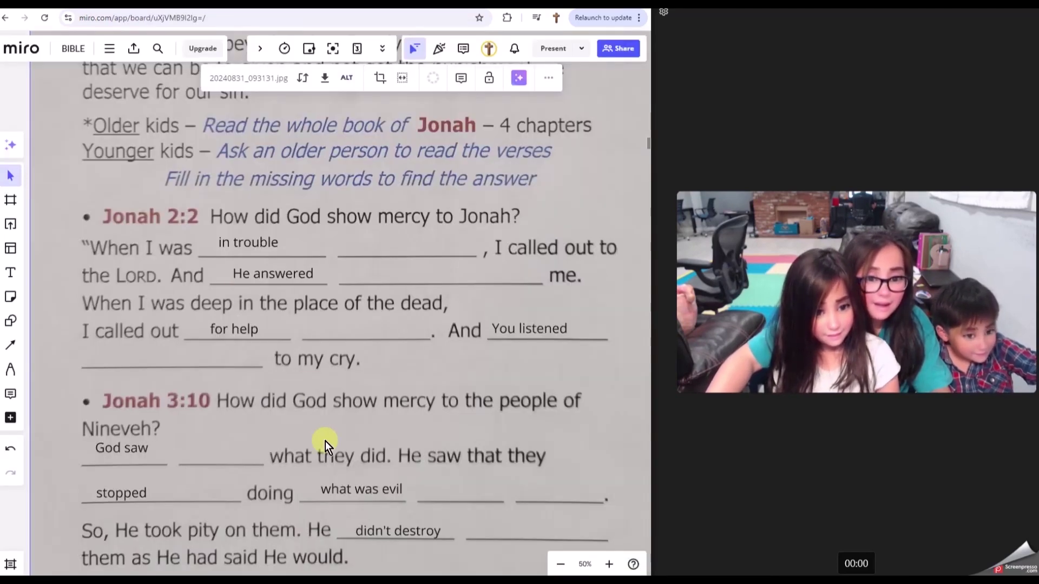
{"action": "left_click", "coordinate": [336, 11]}
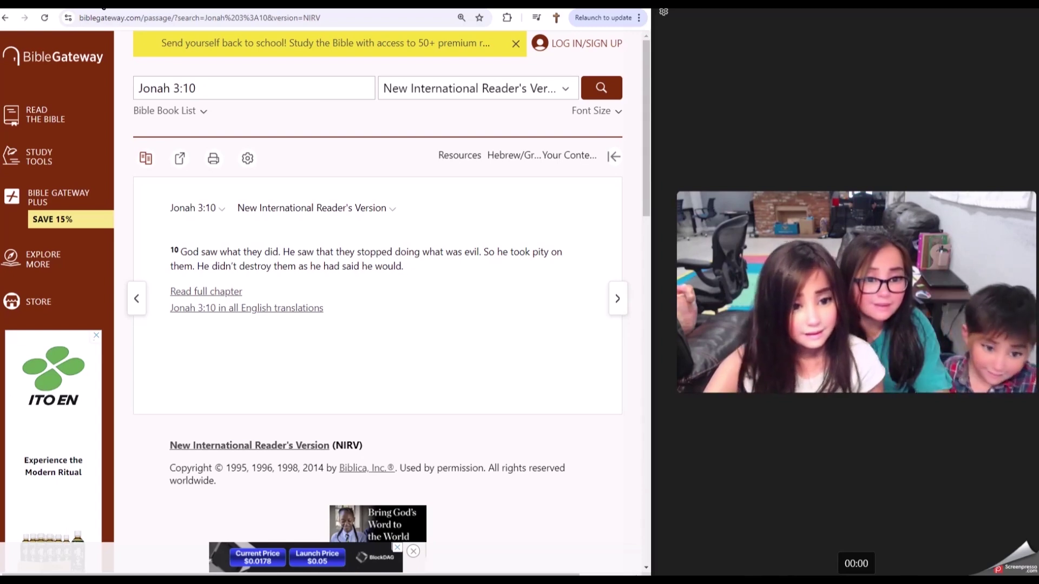
{"action": "key", "text": "ctrl+Tab"}
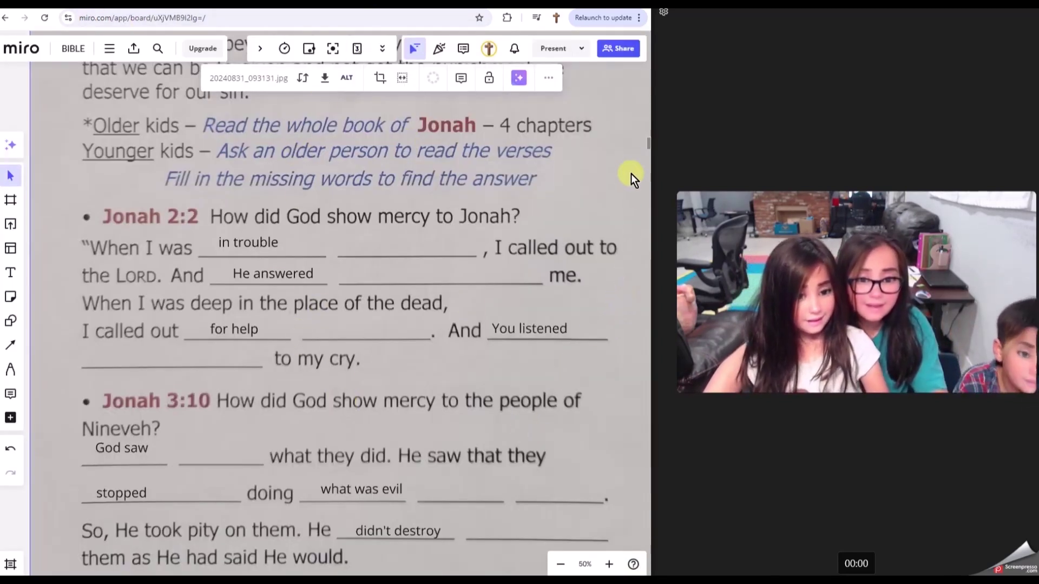
{"action": "scroll", "coordinate": [647, 141], "scroll_direction": "down", "scroll_amount": 2}
{"action": "scroll", "coordinate": [649, 144], "scroll_direction": "down", "scroll_amount": 3}
{"action": "scroll", "coordinate": [649, 149], "scroll_direction": "up", "scroll_amount": 3}
{"action": "left_click", "coordinate": [649, 145]}
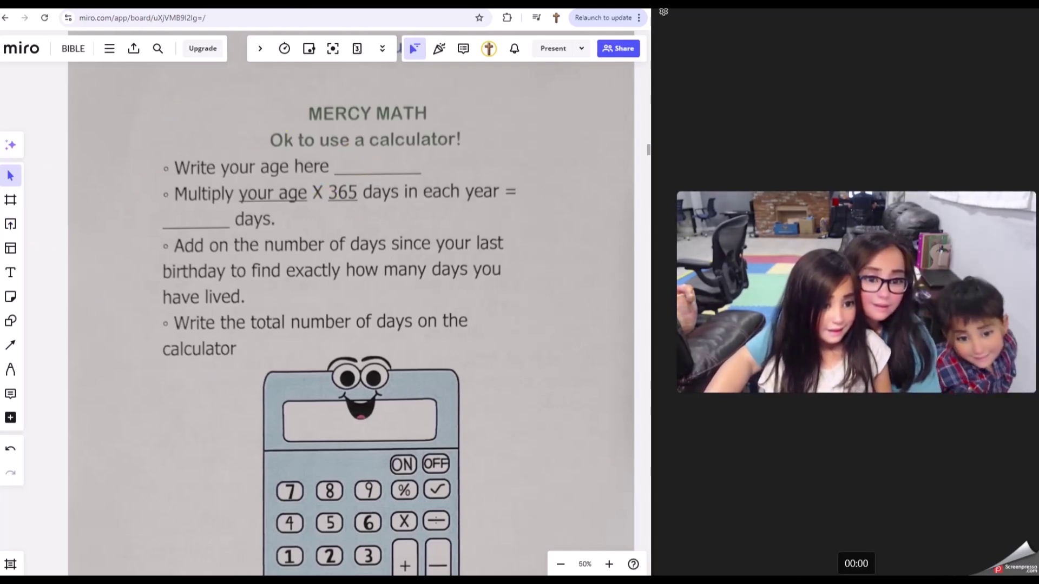
- Write '6, 8' in the Mercy Math age blank
{"action": "left_click", "coordinate": [10, 271]}
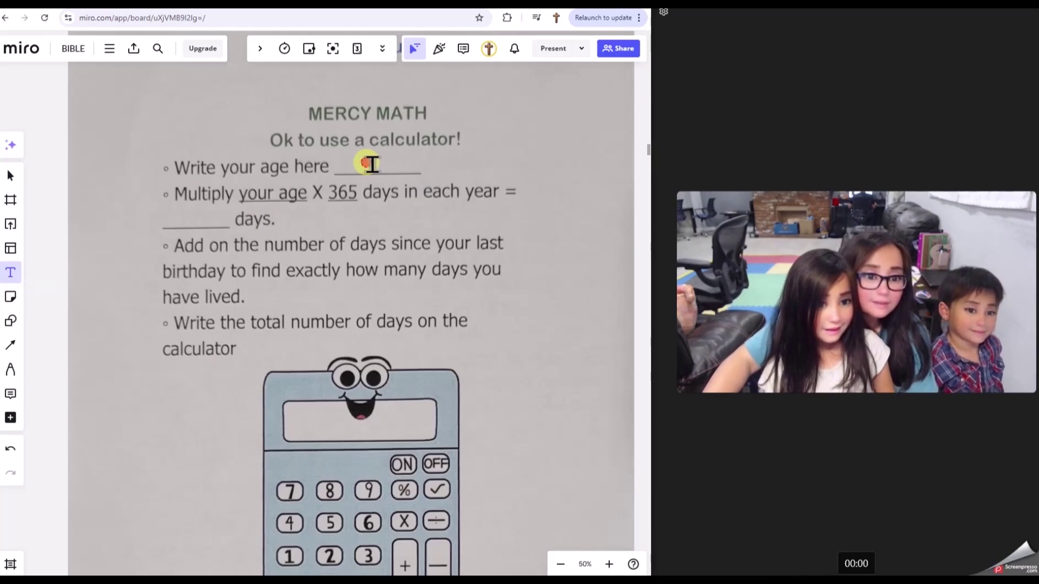
{"action": "left_click", "coordinate": [371, 165]}
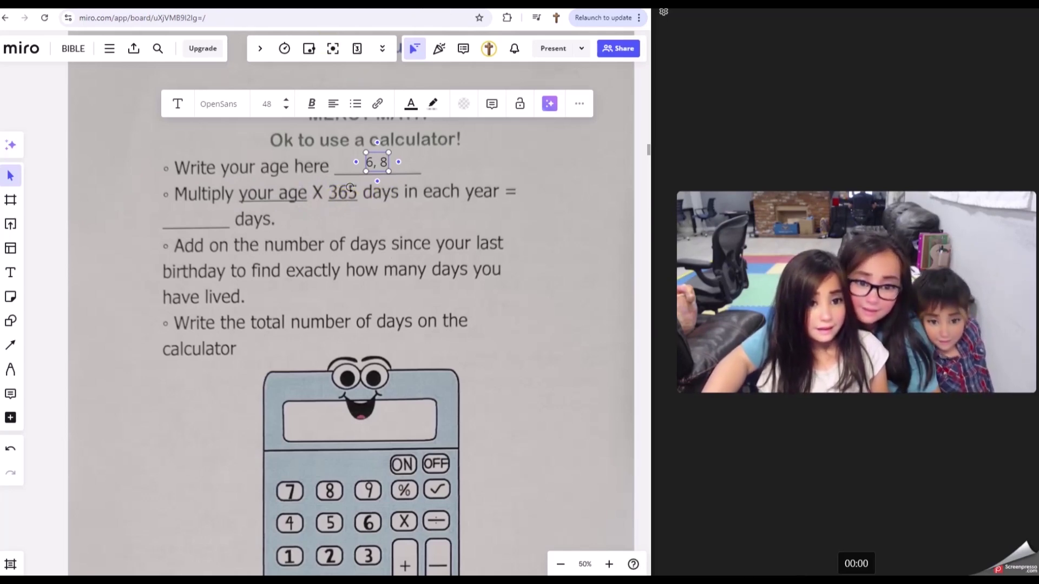
{"action": "key", "text": "ctrl+t"}
{"action": "type", "text": "6^"}
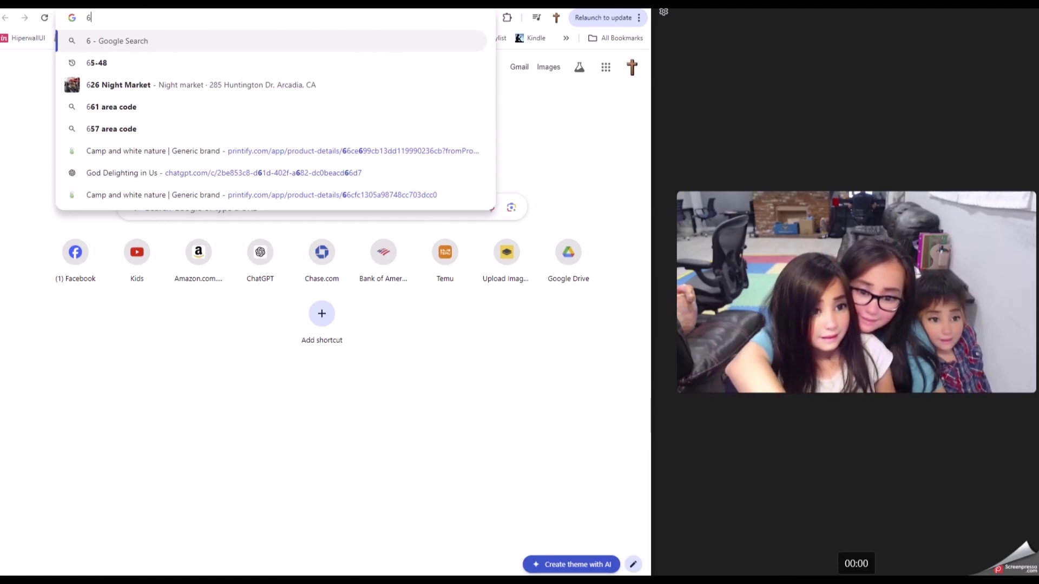
{"action": "type", "text": "365"}
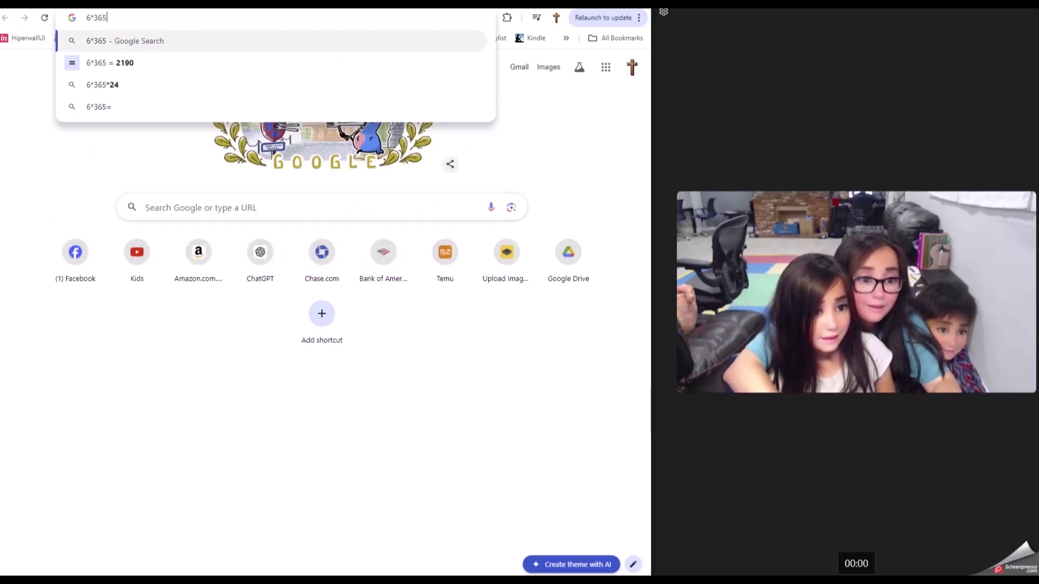
- Calculate 6*365 = 2190 in Google and return to the Miro worksheet
{"action": "key", "text": "Return"}
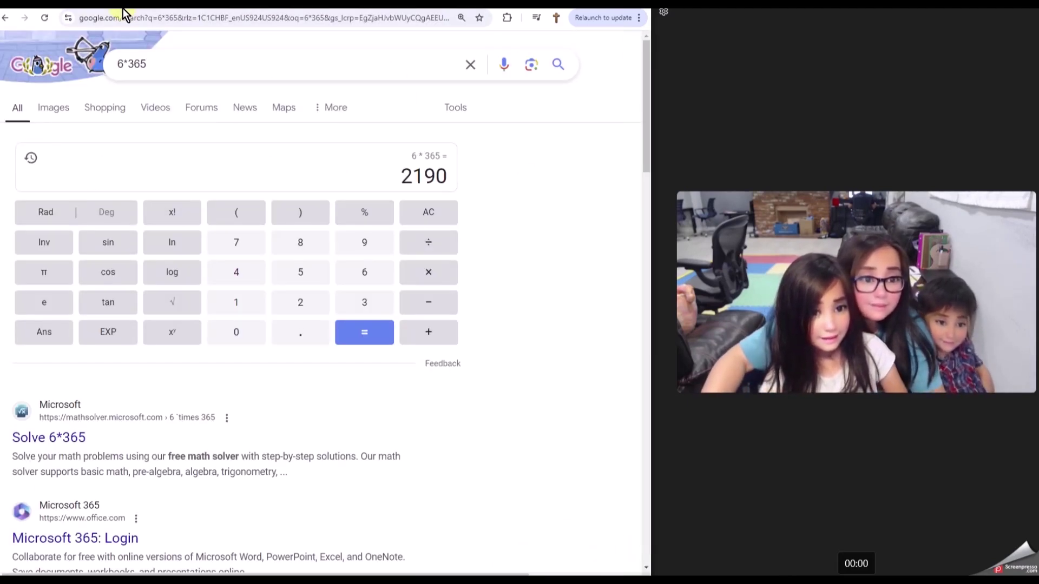
{"action": "key", "text": "ctrl+Tab"}
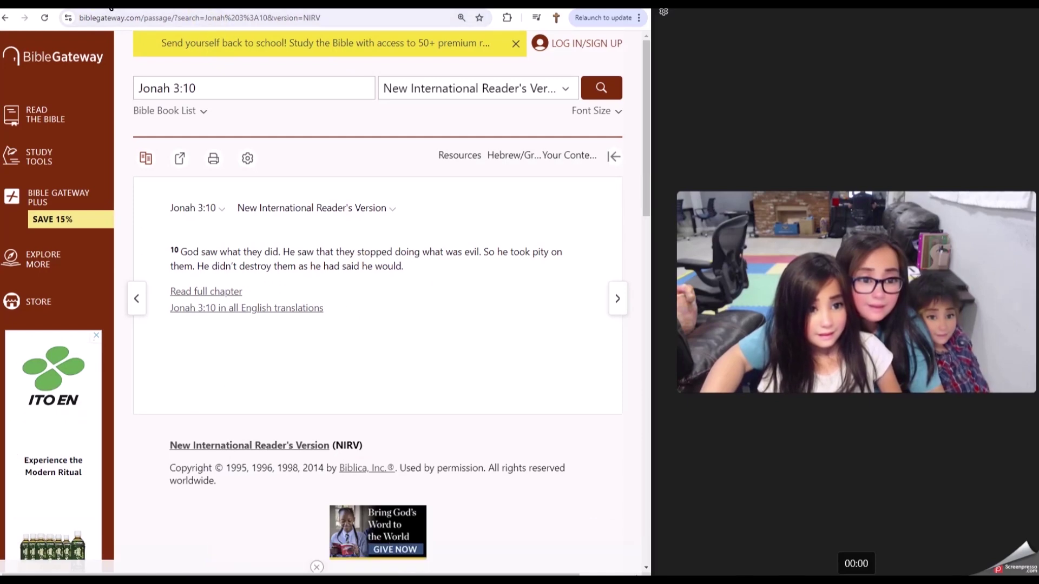
{"action": "key", "text": "ctrl+Tab"}
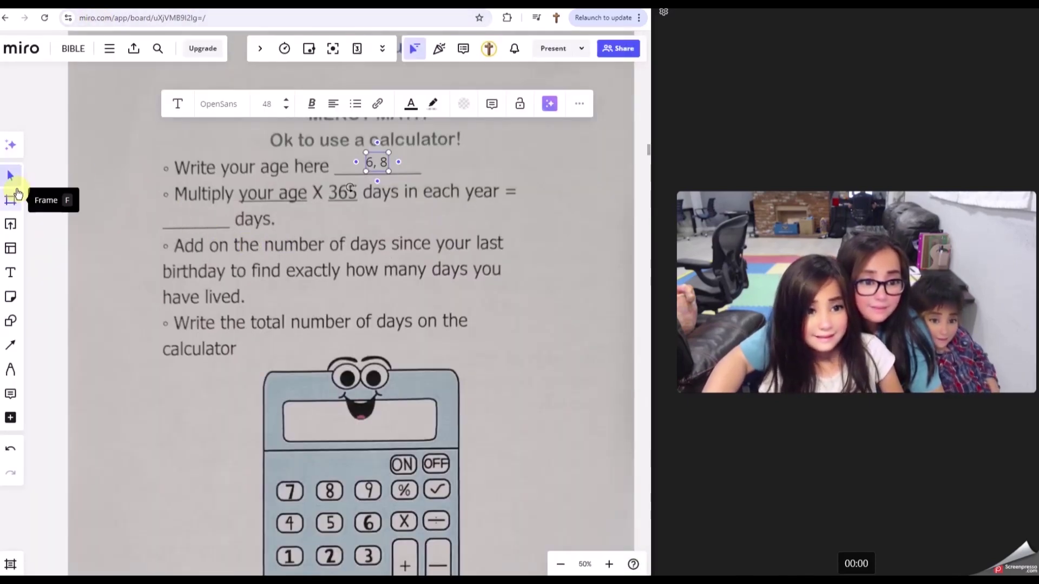
- Enter the 2190 total in the Mercy Math days blank
{"action": "left_click", "coordinate": [11, 272]}
{"action": "left_click", "coordinate": [193, 226]}
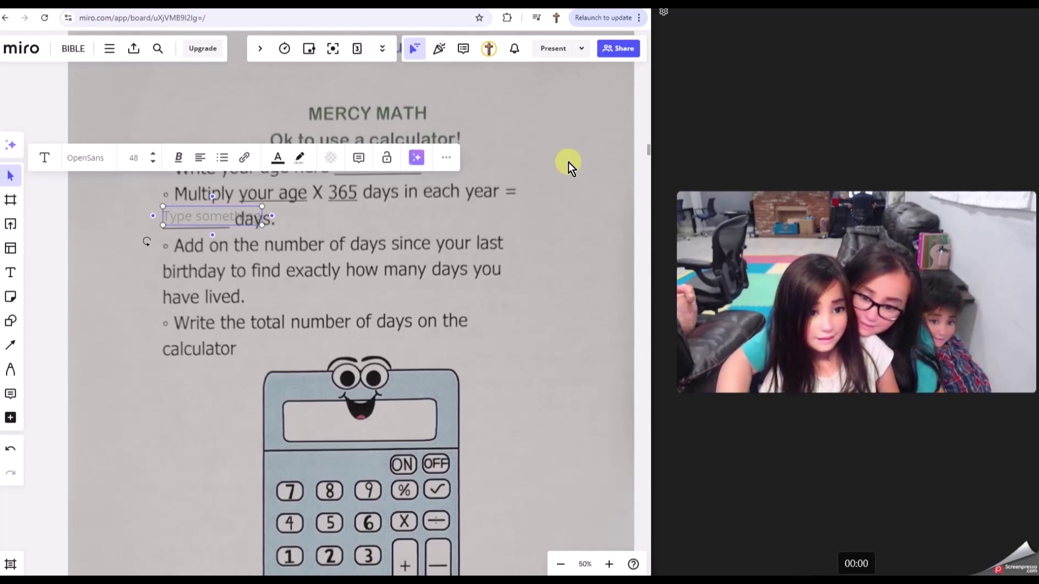
{"action": "type", "text": "2190"}
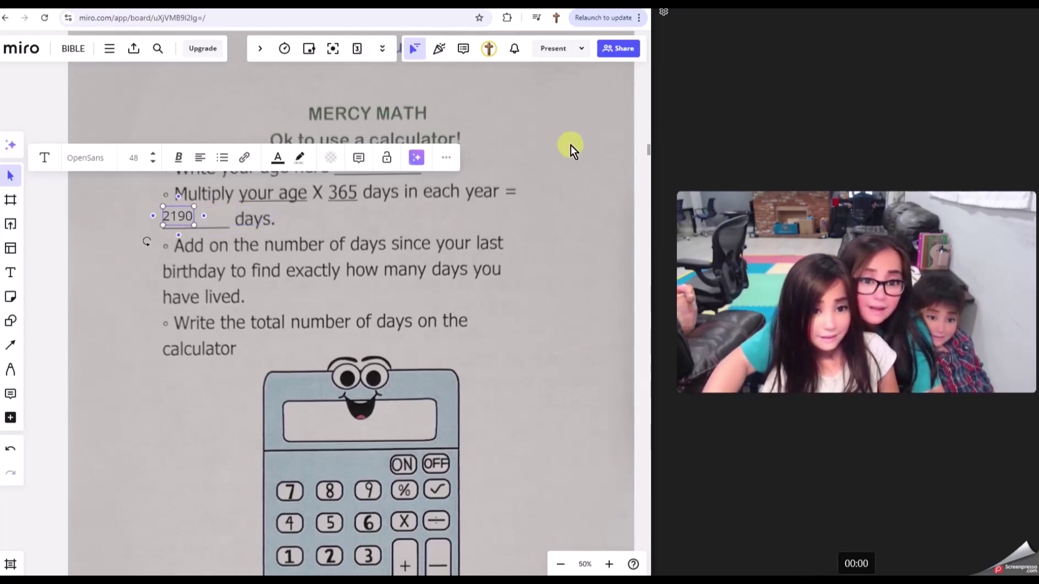
{"action": "key", "text": "ctrl+Tab"}
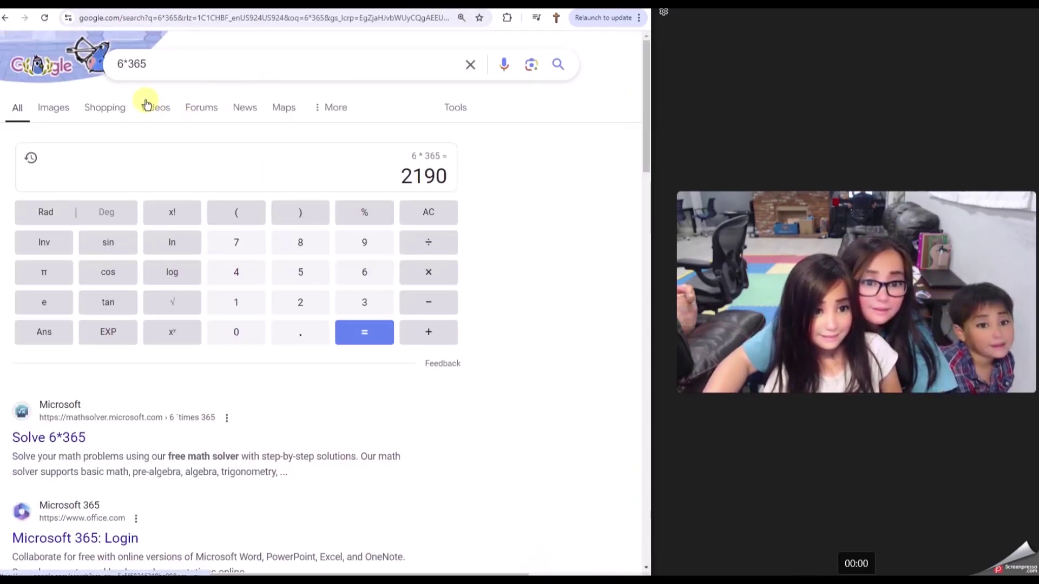
- Recalculate as 8*365 = 2920 and add ' 2920' after 2190
{"action": "left_click", "coordinate": [121, 64]}
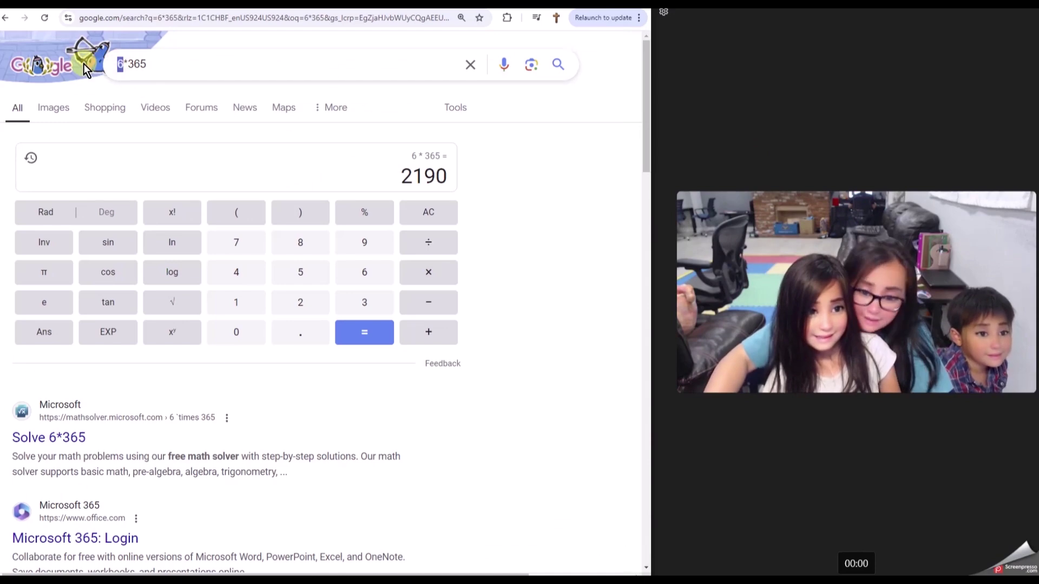
{"action": "key", "text": "Delete"}
{"action": "type", "text": "8"}
{"action": "key", "text": "Return"}
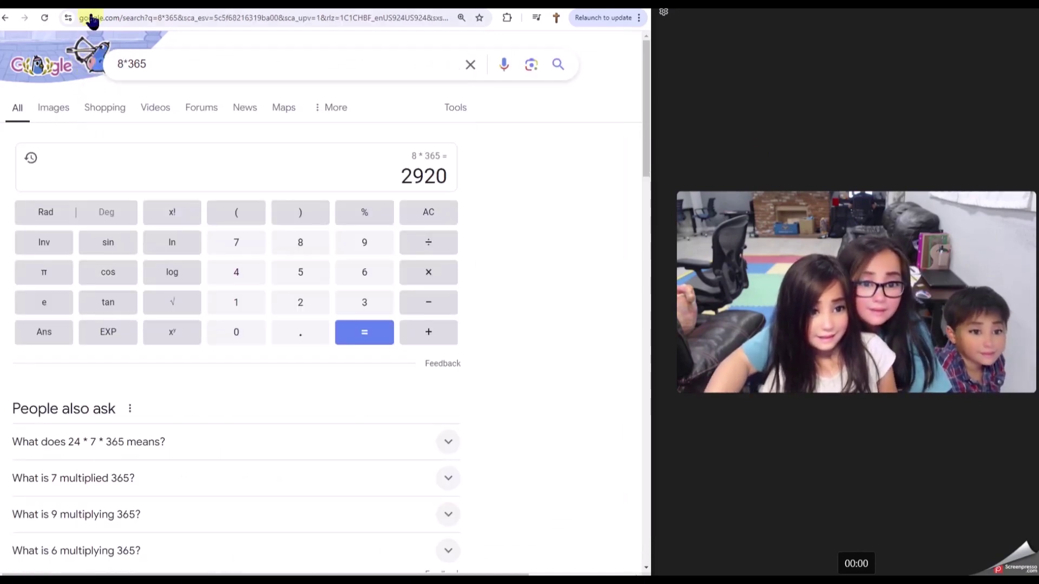
{"action": "left_click", "coordinate": [95, 8]}
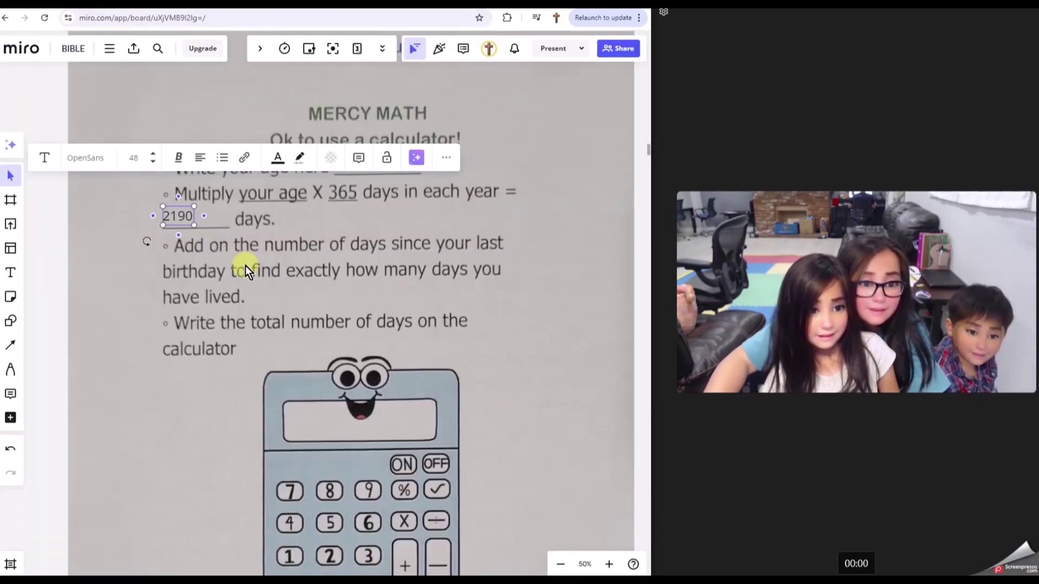
{"action": "type", "text": " 2"}
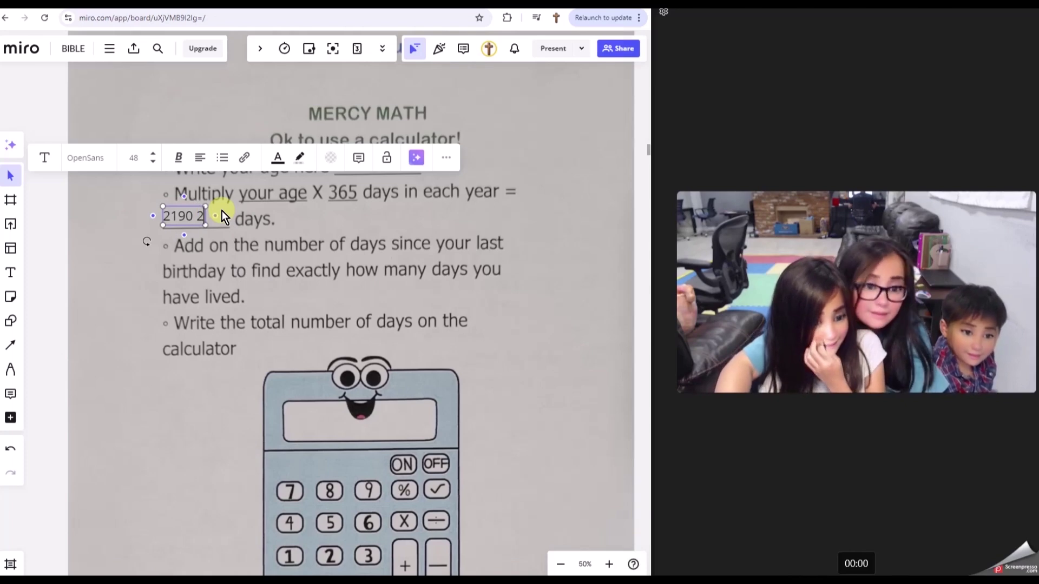
{"action": "type", "text": "920"}
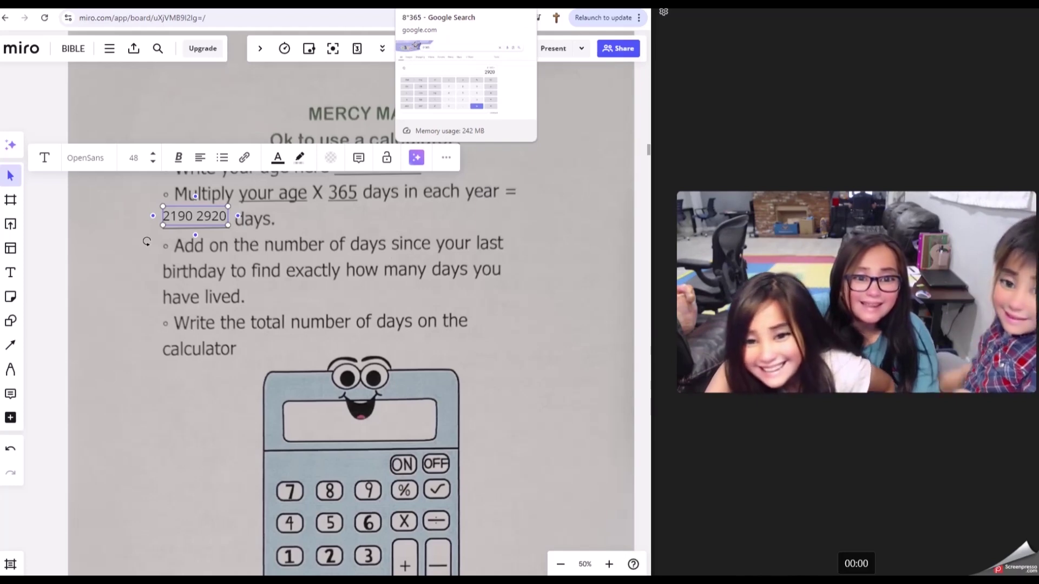
{"action": "left_click", "coordinate": [442, 18]}
- Search Google for the days from May 16 to August 31, getting 107
{"action": "double_click", "coordinate": [259, 74]}
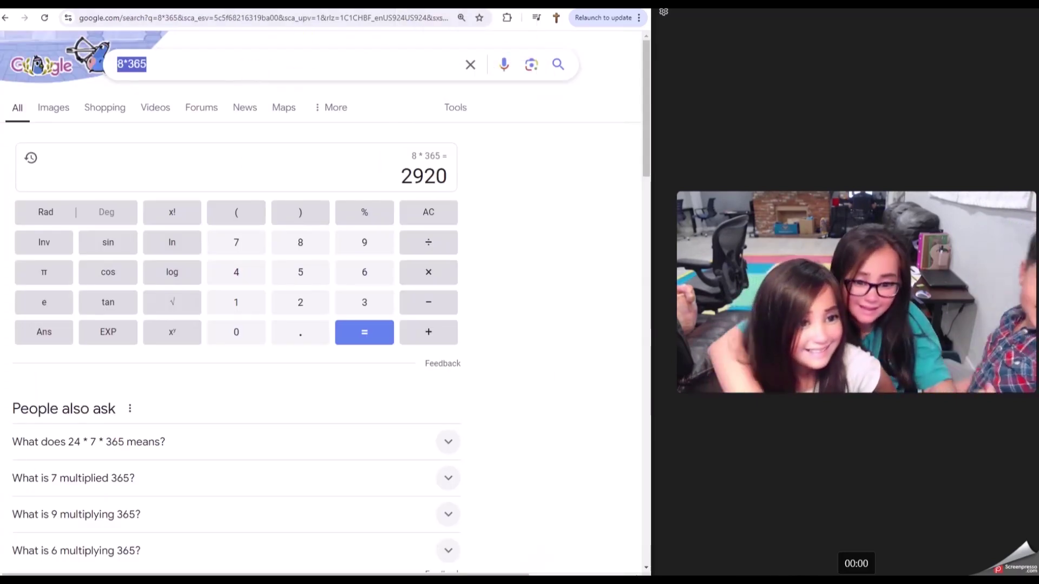
{"action": "type", "text": "May 16 "}
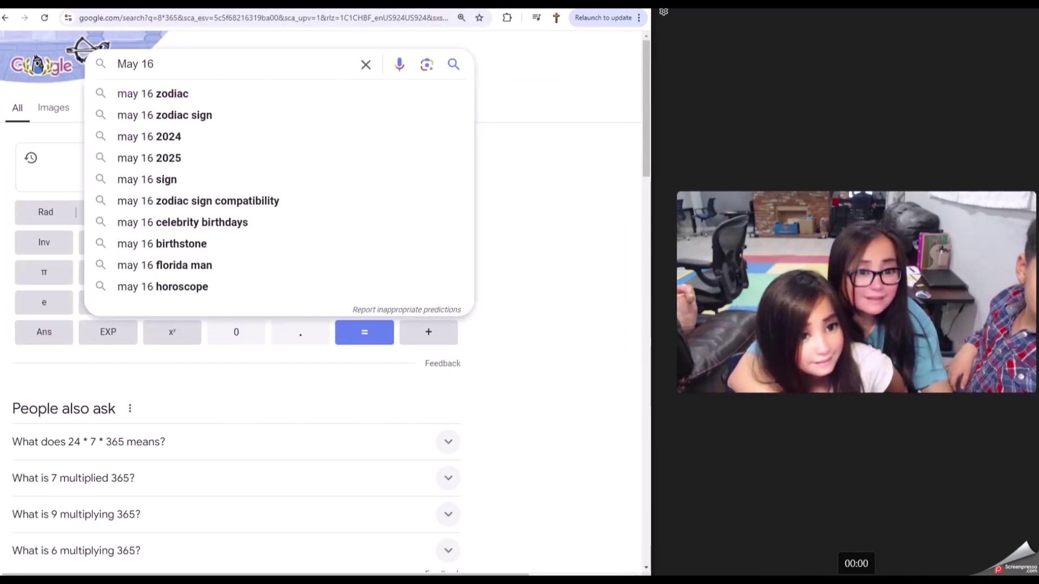
{"action": "type", "text": "tp"}
{"action": "key", "text": "BackSpace"}
{"action": "type", "text": "o "}
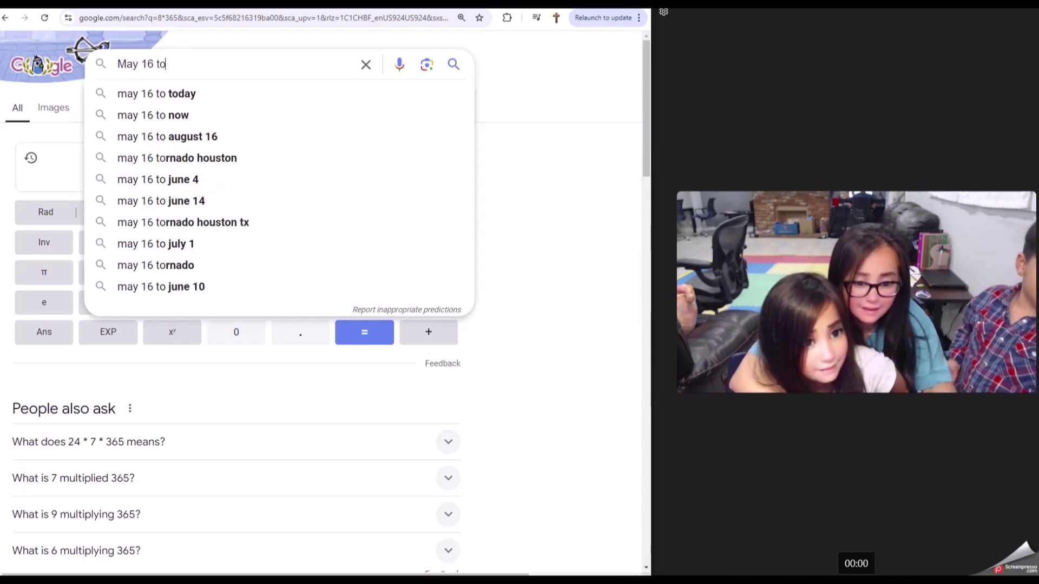
{"action": "type", "text": "AUgust "}
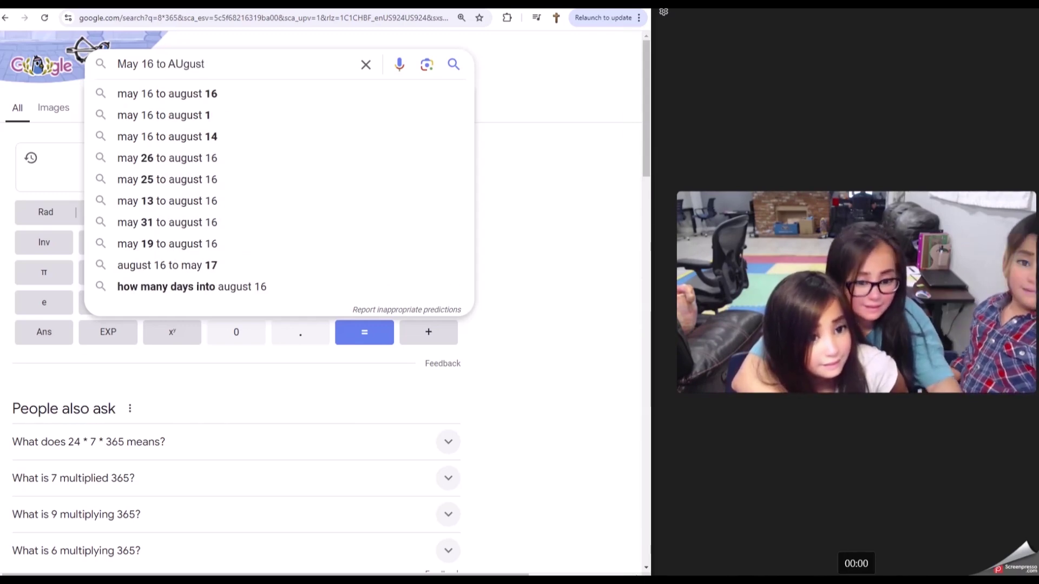
{"action": "type", "text": "31 nu"}
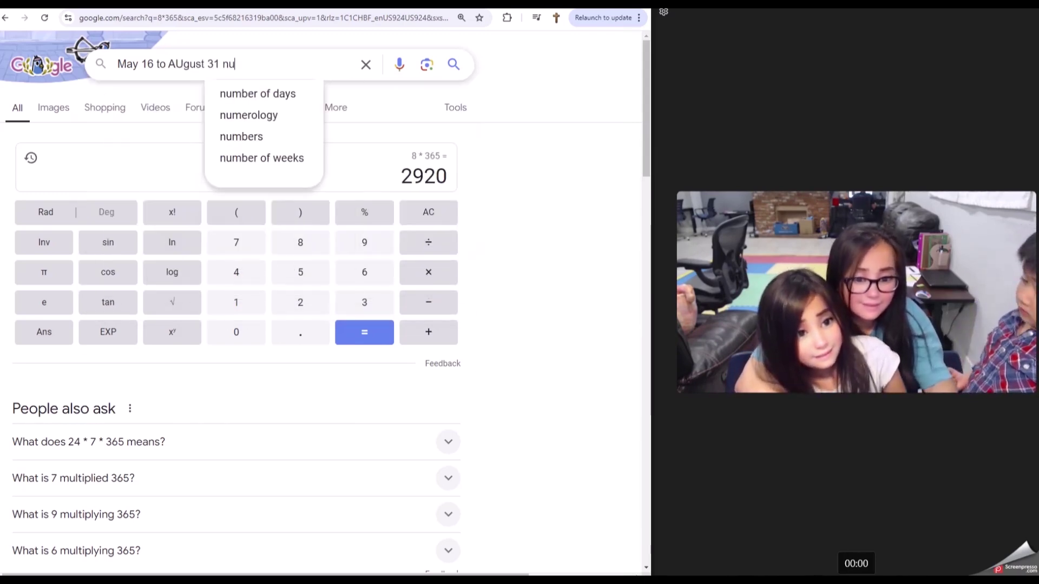
{"action": "type", "text": "mber of"}
{"action": "key", "text": "Down"}
{"action": "key", "text": "Return"}
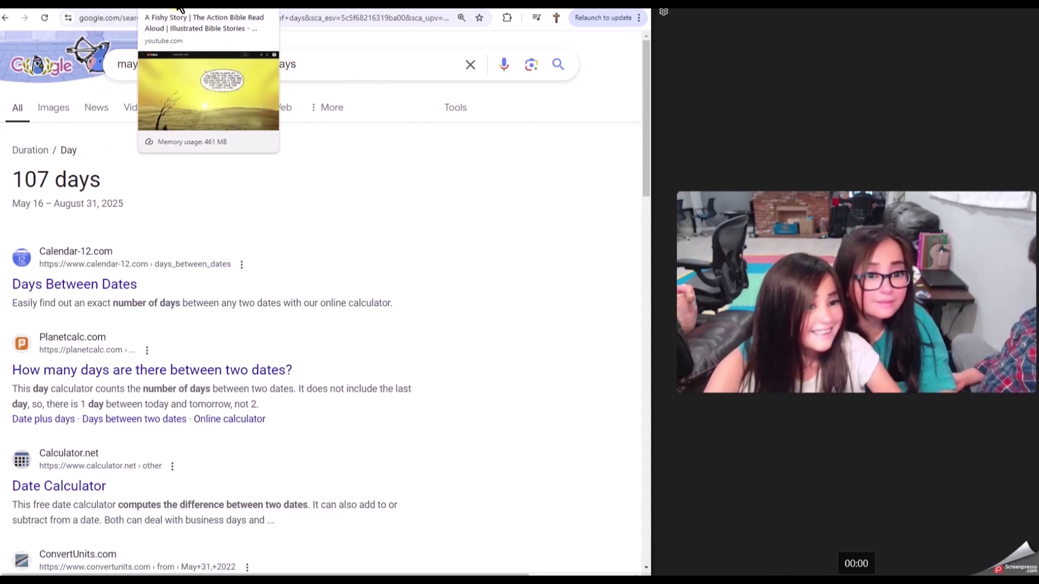
{"action": "left_click", "coordinate": [51, 12]}
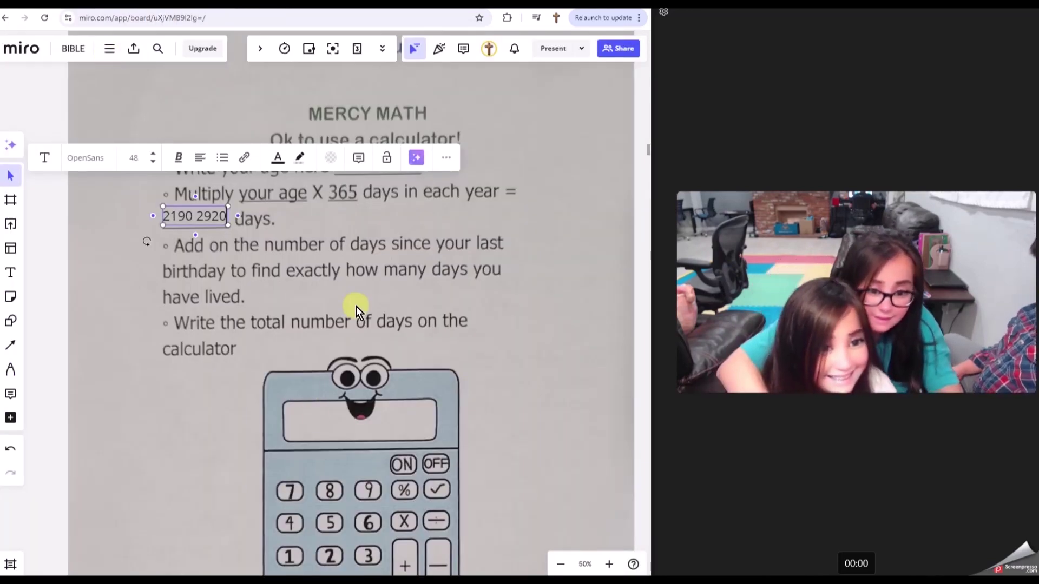
{"action": "type", "text": "+197"}
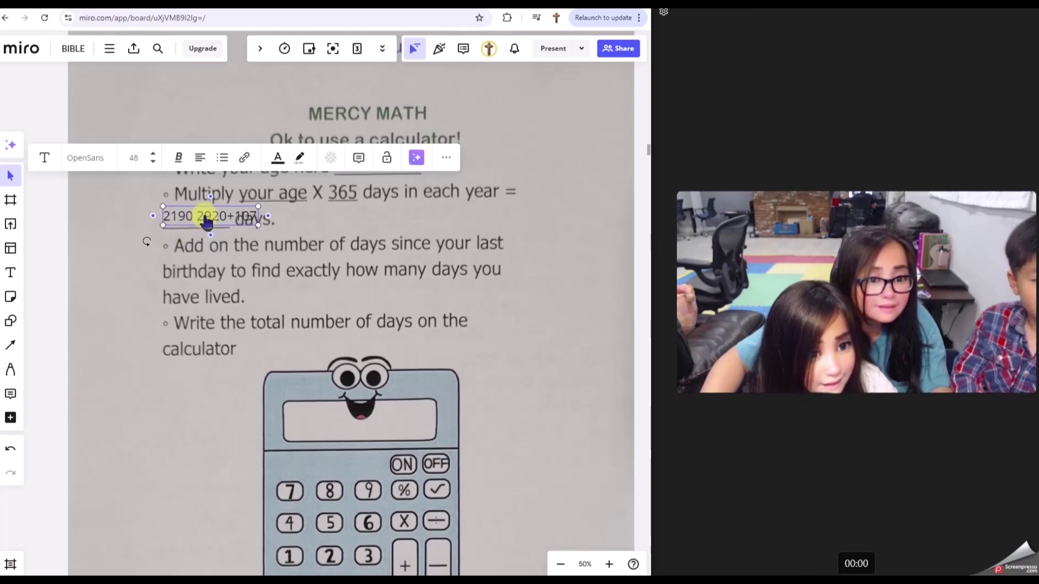
- Append '+107' to 2920 and move the totals text just after 'days.'
{"action": "left_click", "coordinate": [276, 219]}
{"action": "left_click_drag", "start_coordinate": [214, 218], "coordinate": [336, 219]}
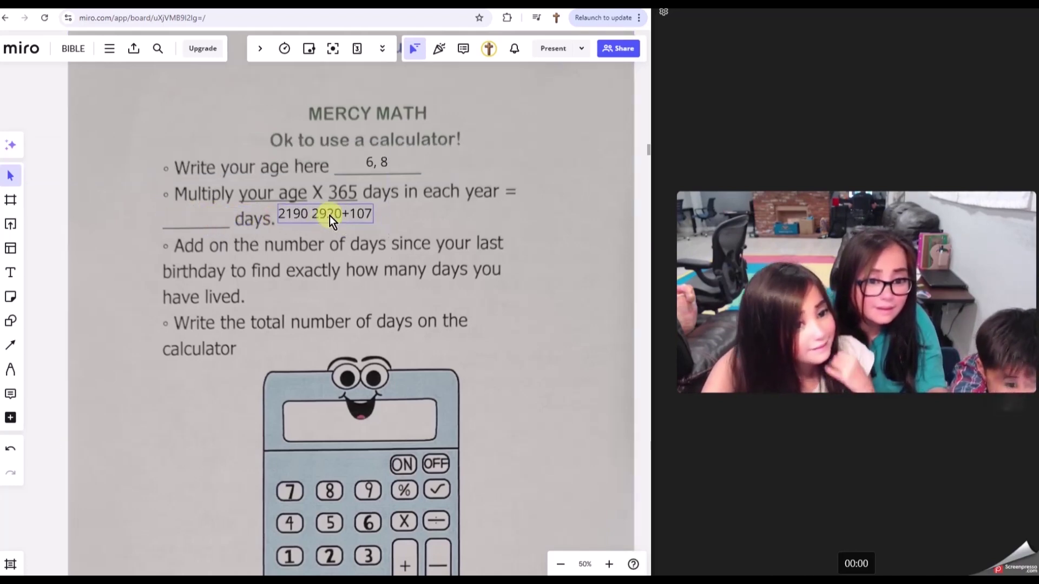
{"action": "left_click", "coordinate": [335, 221]}
{"action": "key", "text": "ctrl+Tab"}
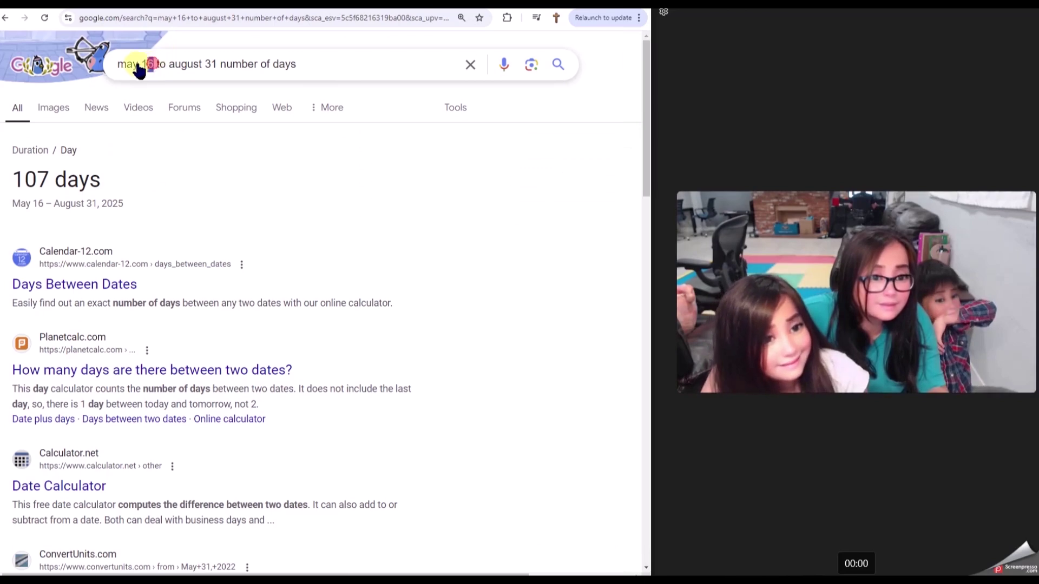
- Change the search to June 21 to August 31, giving 71 days
{"action": "left_click_drag", "start_coordinate": [153, 64], "coordinate": [82, 61]}
{"action": "type", "text": "June"}
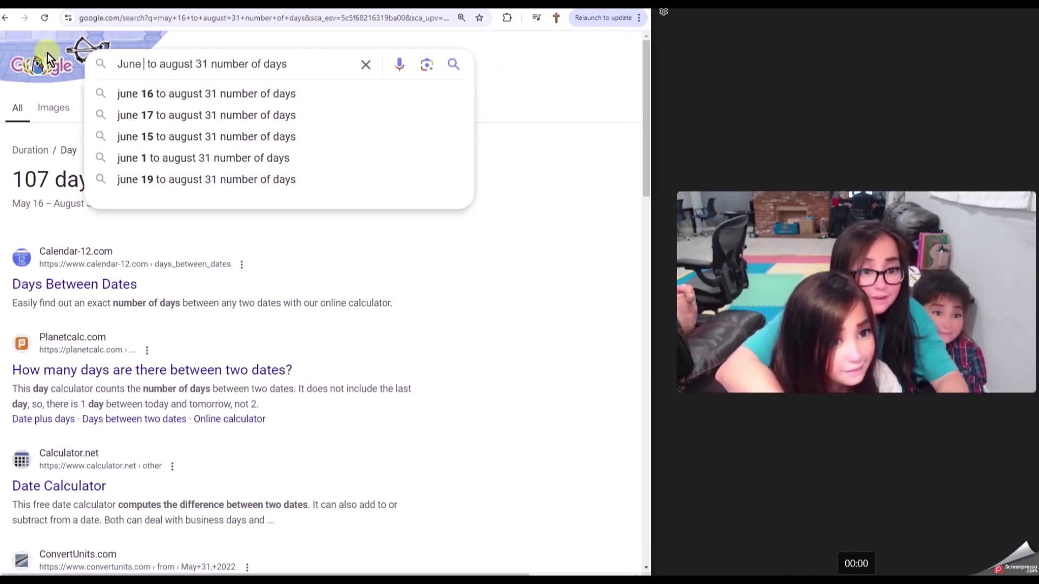
{"action": "type", "text": " 21"}
{"action": "key", "text": "Return"}
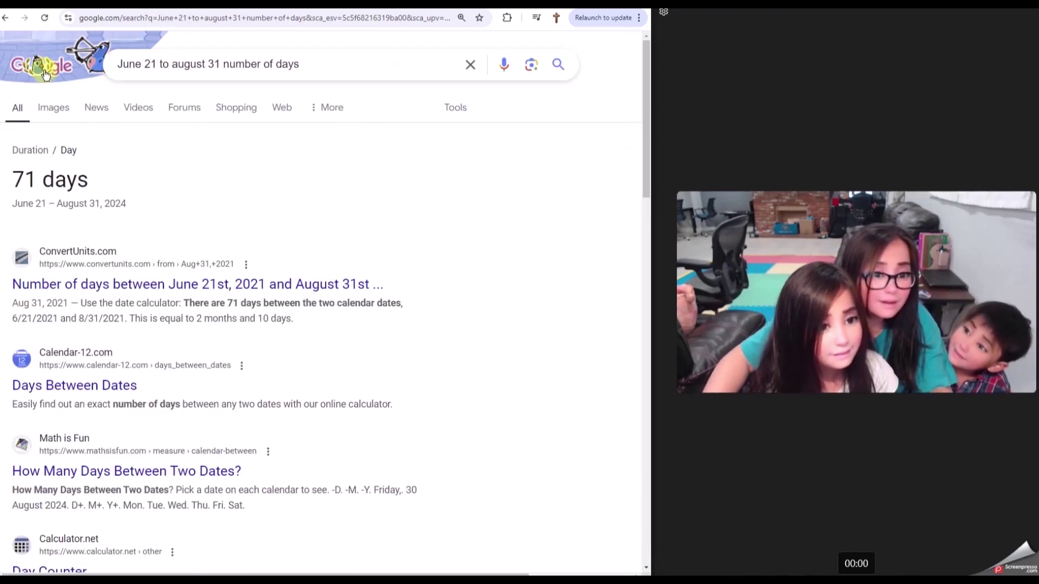
{"action": "left_click", "coordinate": [65, 12]}
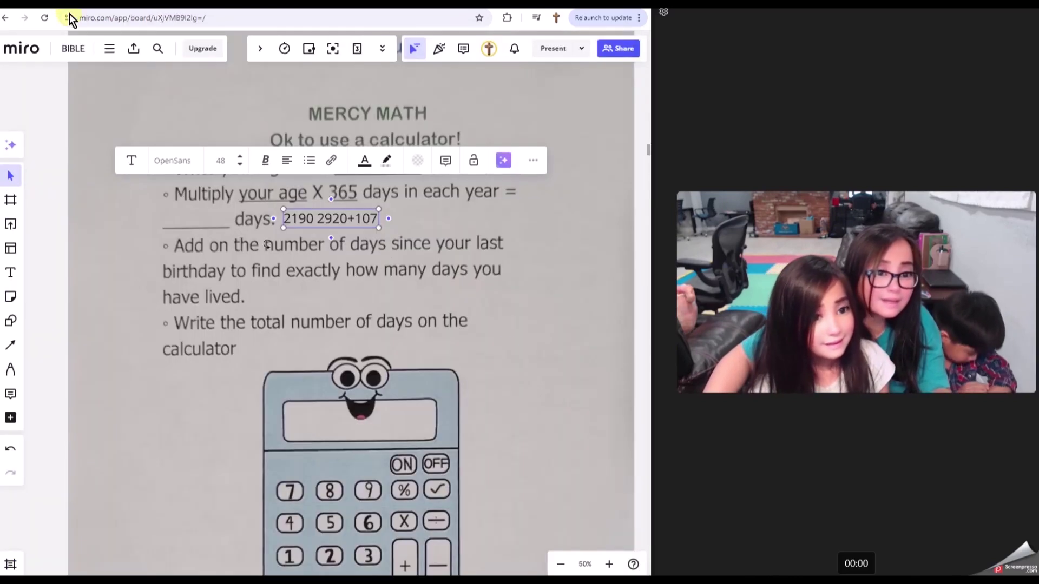
- Insert '+71' after 2190 and nudge the totals beside 'days.'
{"action": "left_click", "coordinate": [313, 220]}
{"action": "type", "text": "+7"}
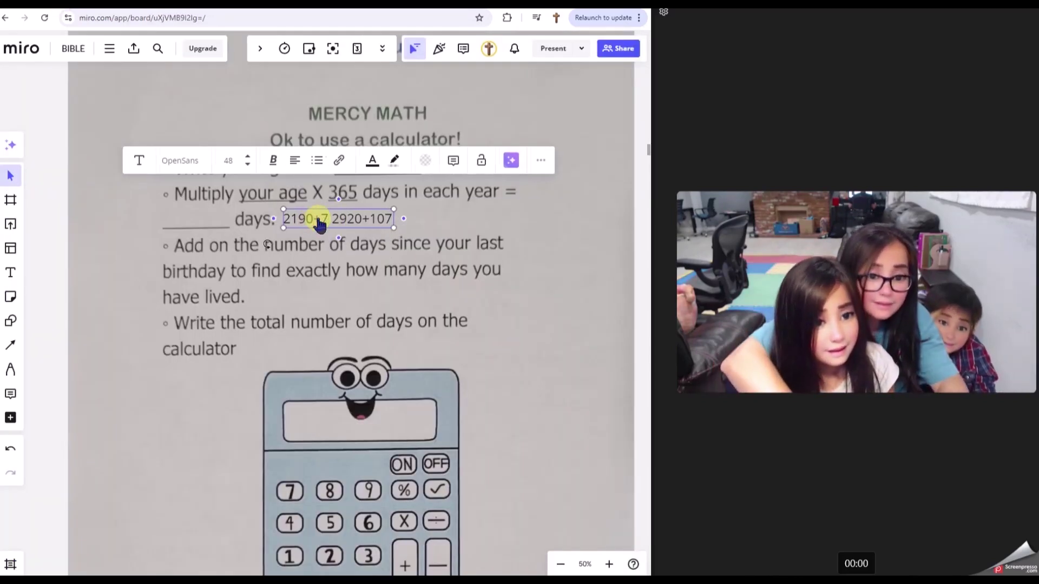
{"action": "type", "text": "1"}
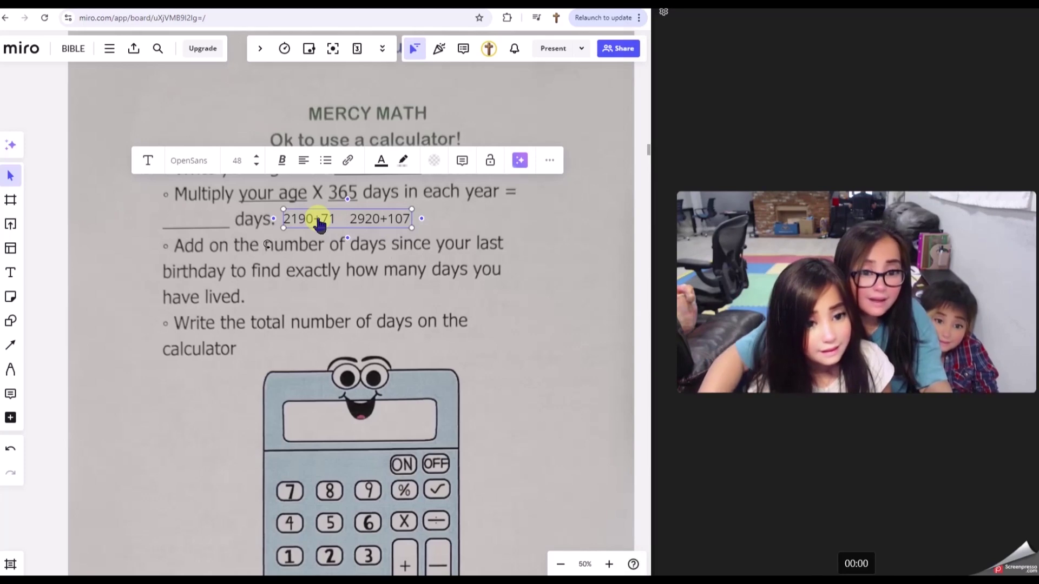
{"action": "left_click", "coordinate": [414, 268]}
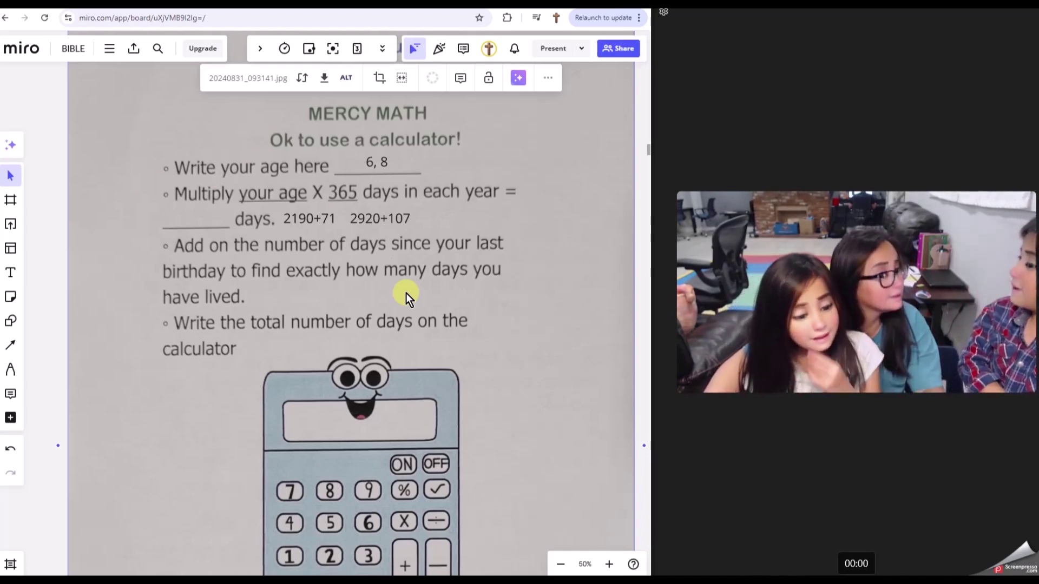
{"action": "left_click", "coordinate": [330, 224]}
{"action": "mouse_move", "coordinate": [339, 221]}
{"action": "left_mouse_down"}
{"action": "mouse_move", "coordinate": [309, 218]}
{"action": "mouse_move", "coordinate": [337, 220]}
{"action": "left_mouse_up"}
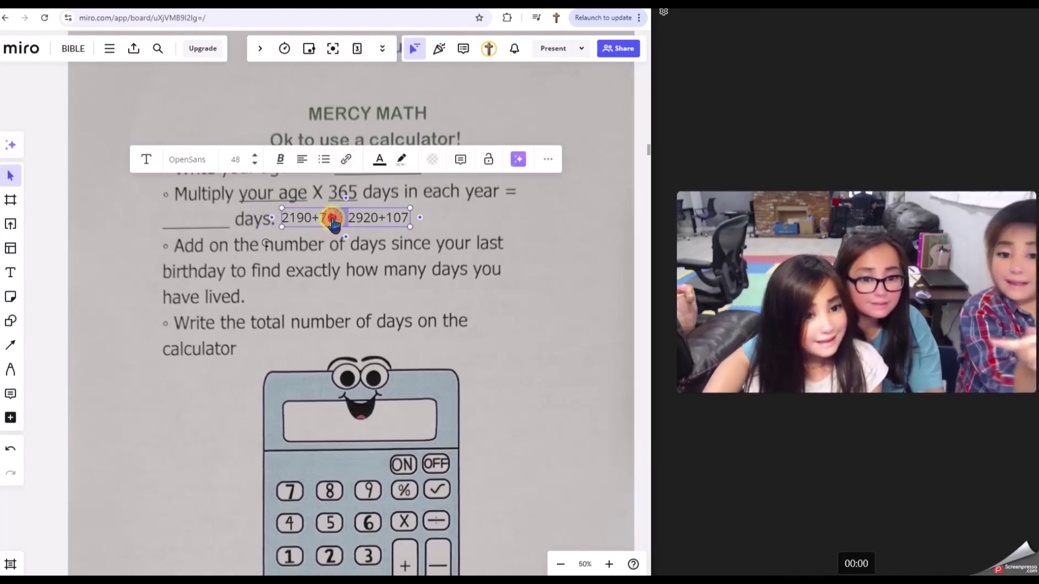
- Calculate 2190+71 in Google and copy the 2261 result
{"action": "double_click", "coordinate": [321, 218]}
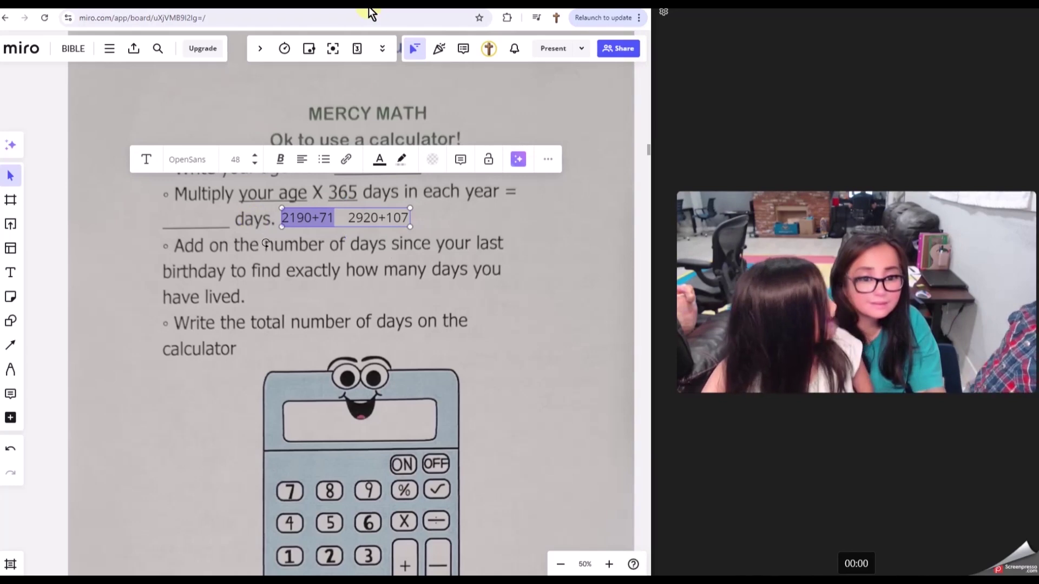
{"action": "key", "text": "ctrl+c"}
{"action": "key", "text": "ctrl+Tab"}
{"action": "left_click", "coordinate": [228, 65]}
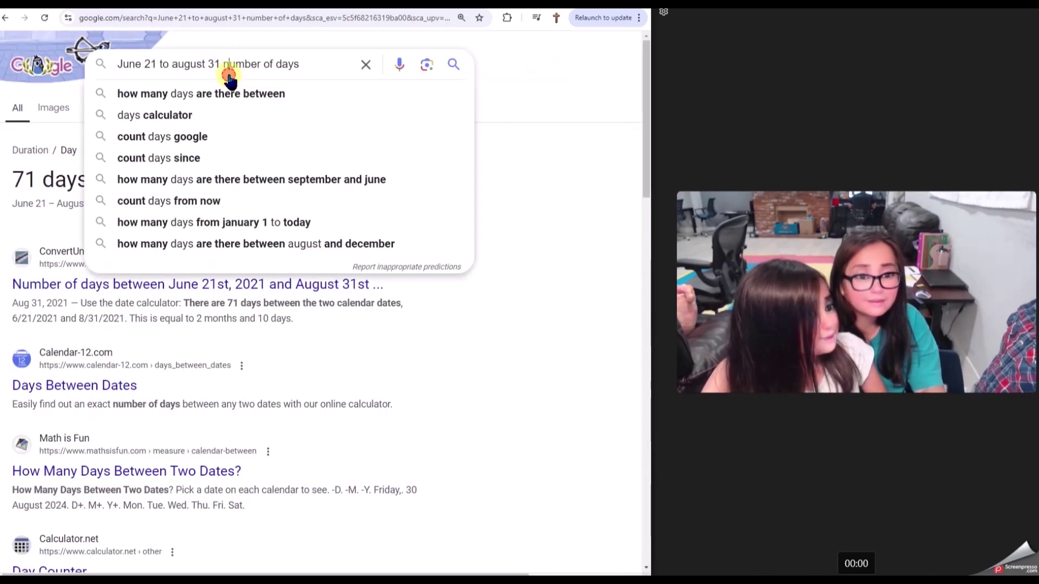
{"action": "key", "text": "ctrl+a"}
{"action": "key", "text": "ctrl+v"}
{"action": "key", "text": "Return"}
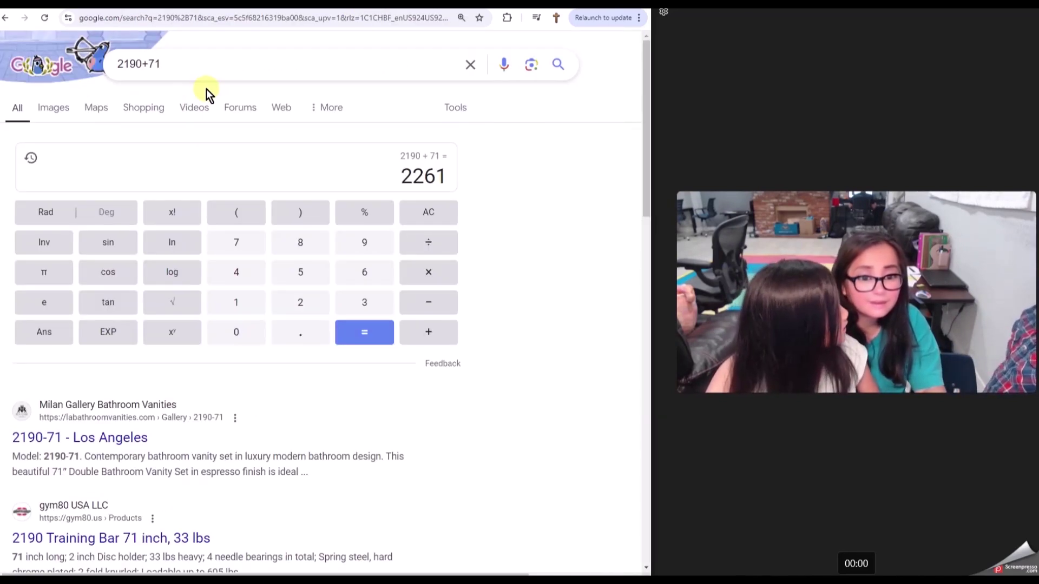
{"action": "double_click", "coordinate": [423, 176]}
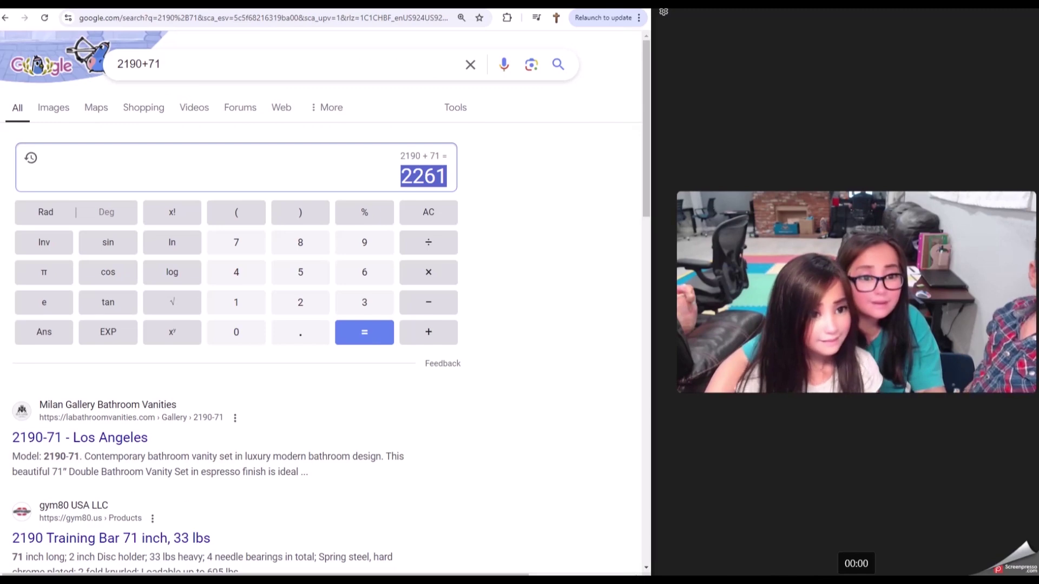
{"action": "key", "text": "ctrl+c"}
{"action": "key", "text": "ctrl+shift+Tab"}
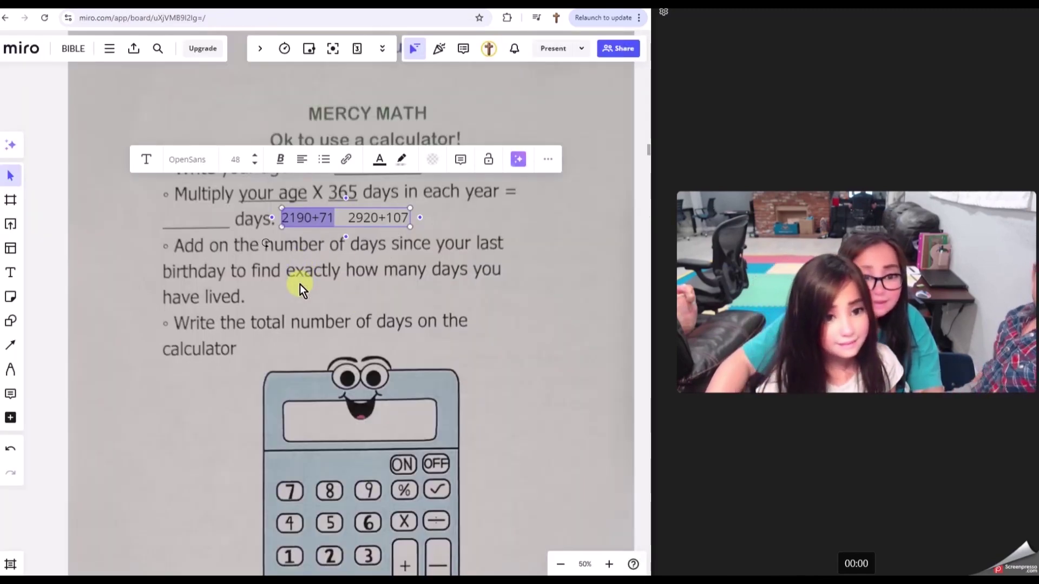
- Add a '2261' text box after 'have lived.'
{"action": "left_click", "coordinate": [303, 292]}
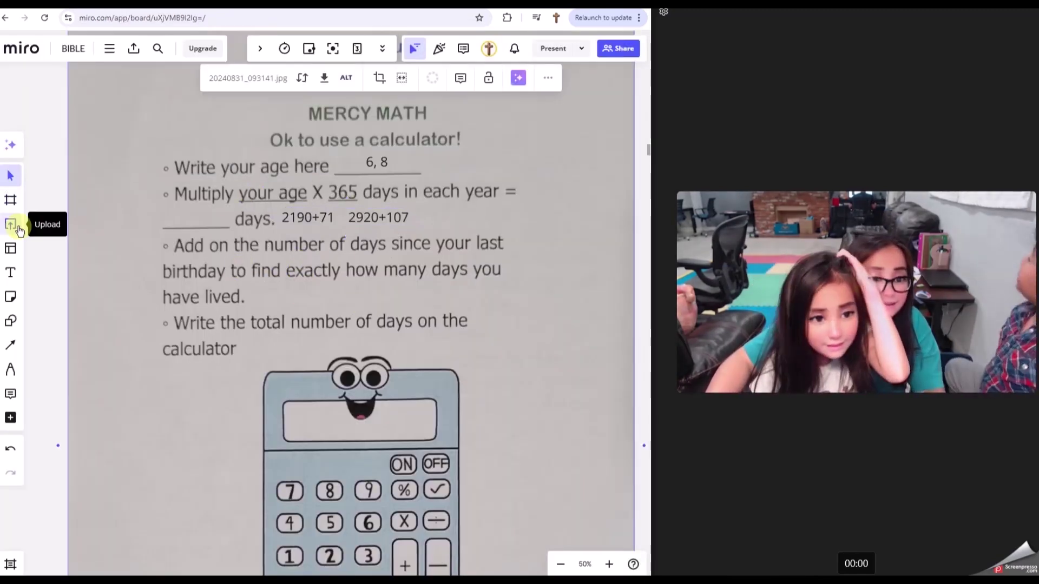
{"action": "left_click", "coordinate": [12, 276]}
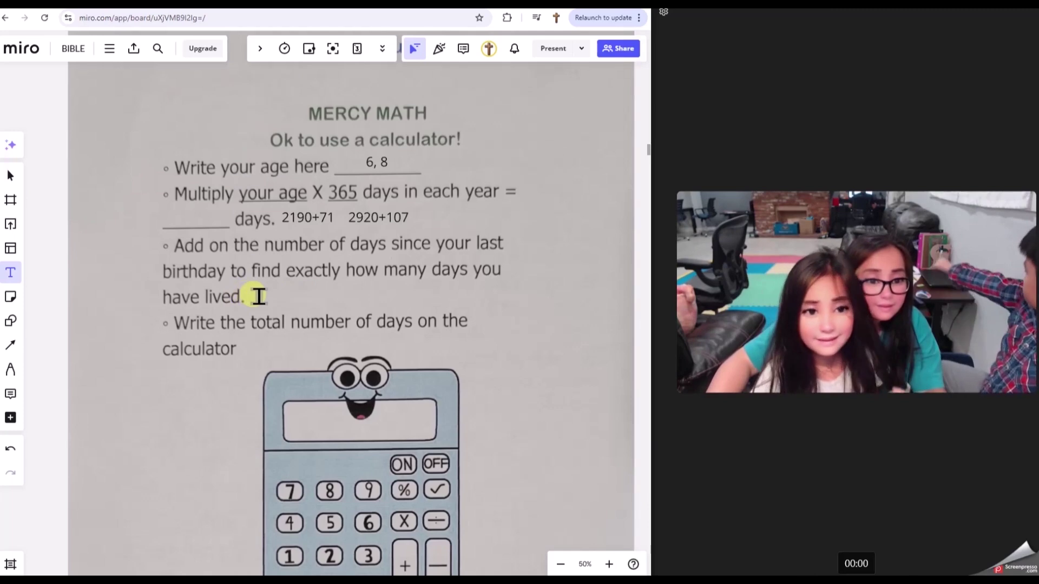
{"action": "left_click", "coordinate": [261, 294]}
{"action": "type", "text": "2261"}
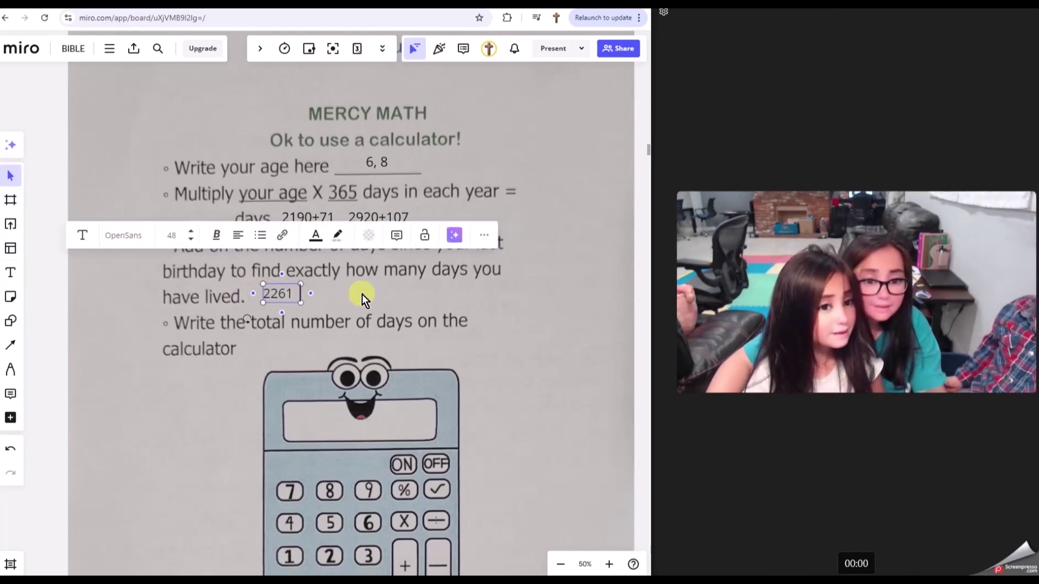
- Calculate 2920+107 in the Google calculator, getting 3027
{"action": "left_click", "coordinate": [373, 218]}
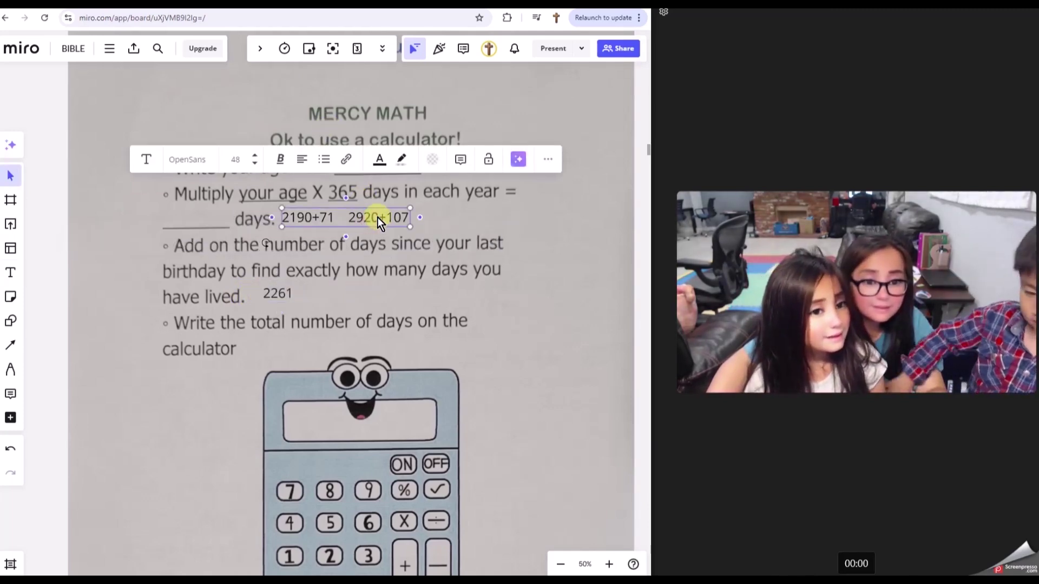
{"action": "double_click", "coordinate": [377, 217]}
{"action": "left_click_drag", "start_coordinate": [349, 218], "coordinate": [409, 218]}
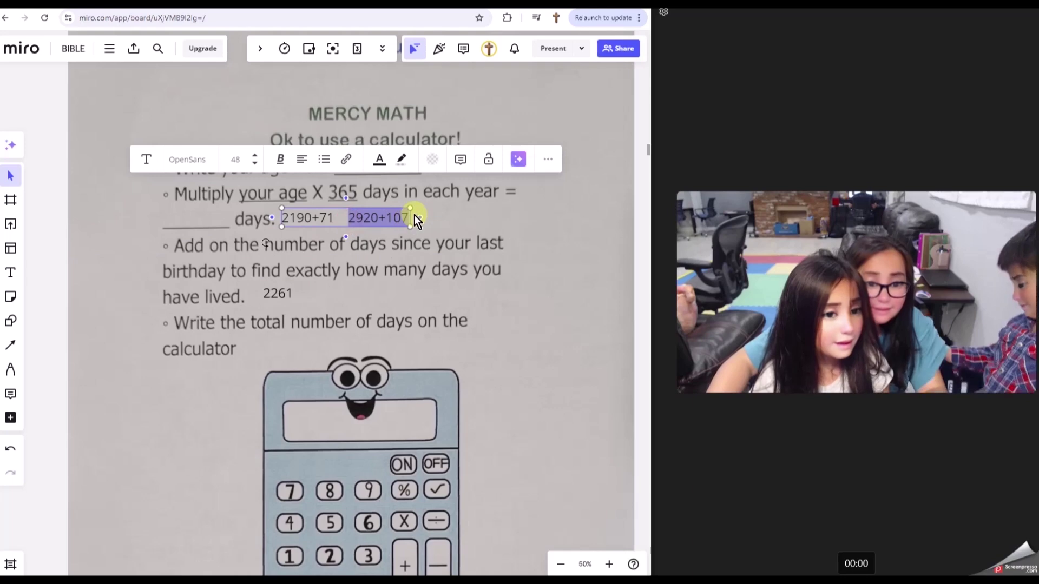
{"action": "key", "text": "ctrl+c"}
{"action": "key", "text": "ctrl+Tab"}
{"action": "triple_click", "coordinate": [211, 66]}
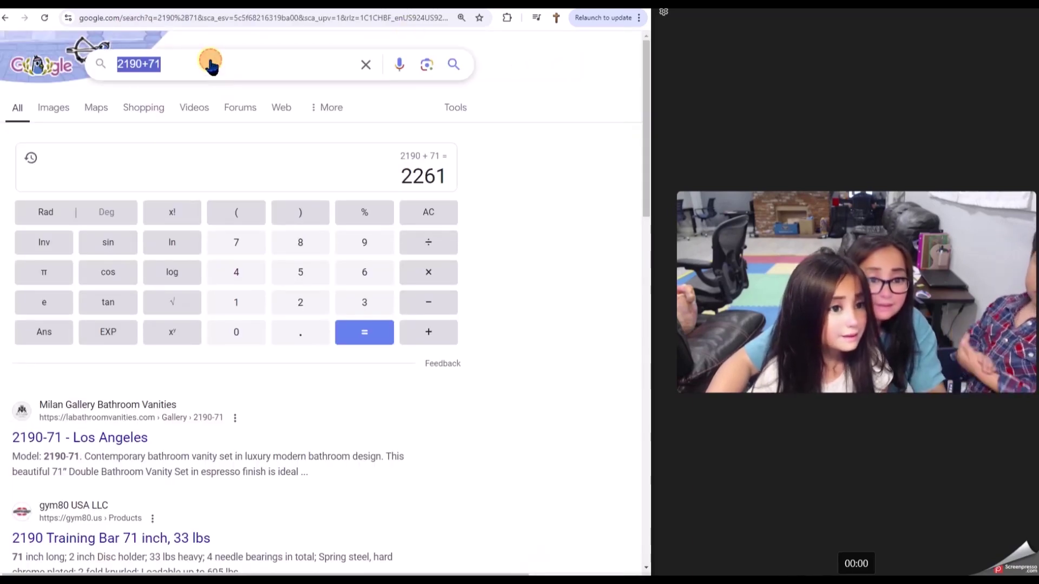
{"action": "key", "text": "ctrl+v"}
{"action": "key", "text": "Return"}
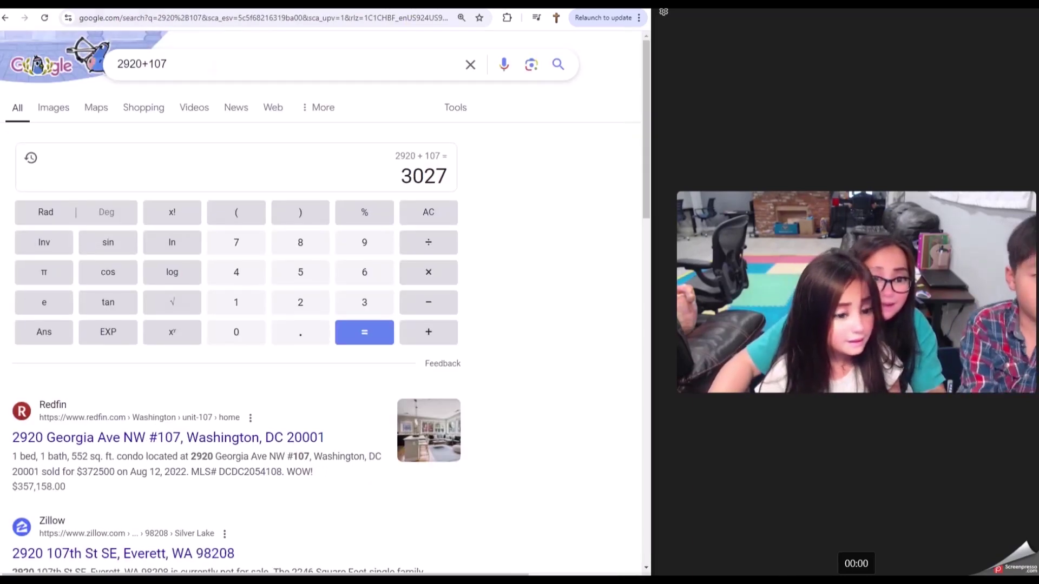
{"action": "key", "text": "ctrl+Tab"}
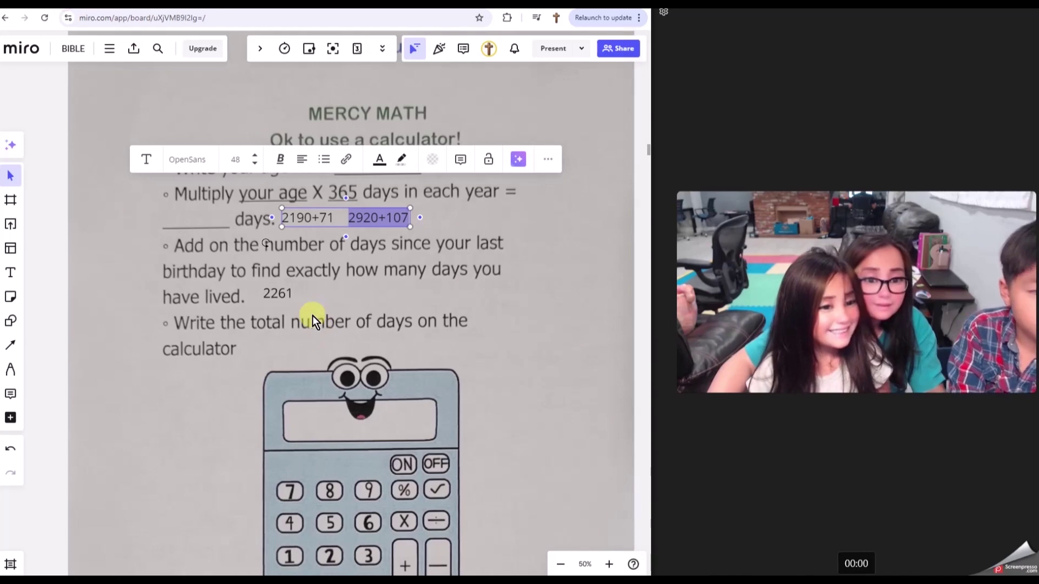
- Append '3027' after the 2261 total
{"action": "left_click", "coordinate": [287, 297]}
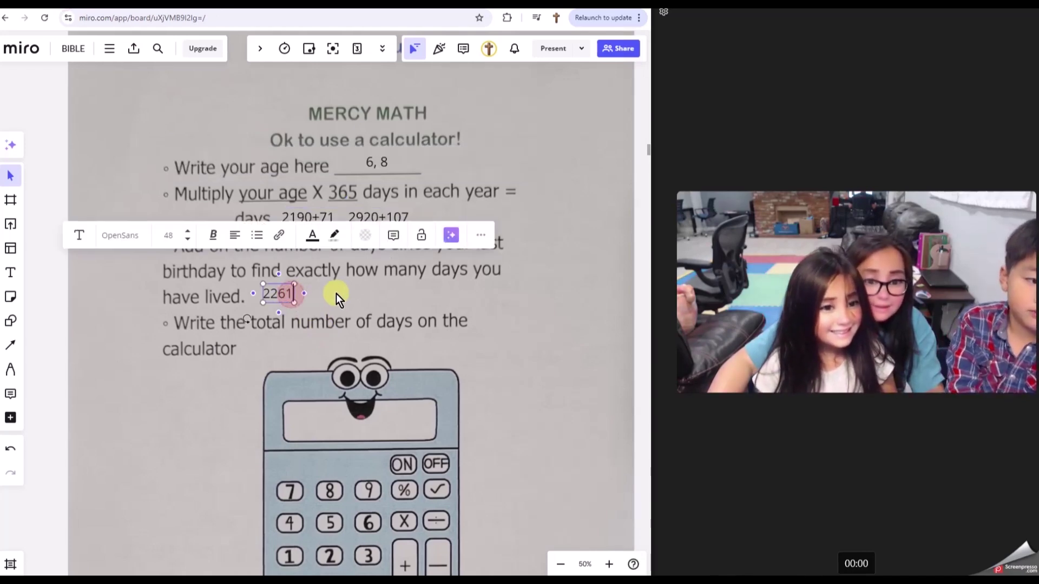
{"action": "double_click", "coordinate": [286, 298]}
{"action": "type", "text": "3027"}
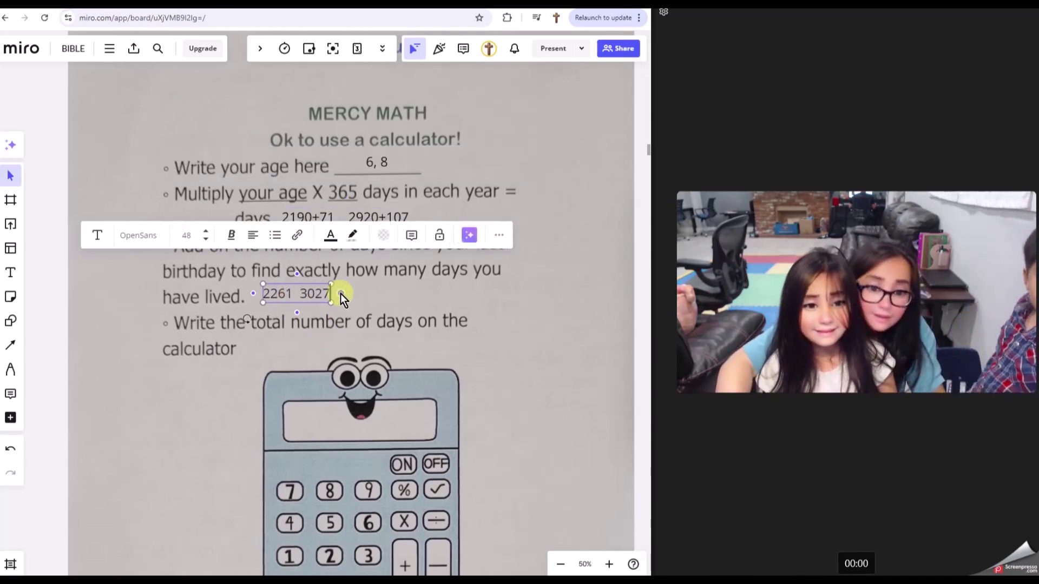
{"action": "left_click", "coordinate": [474, 340]}
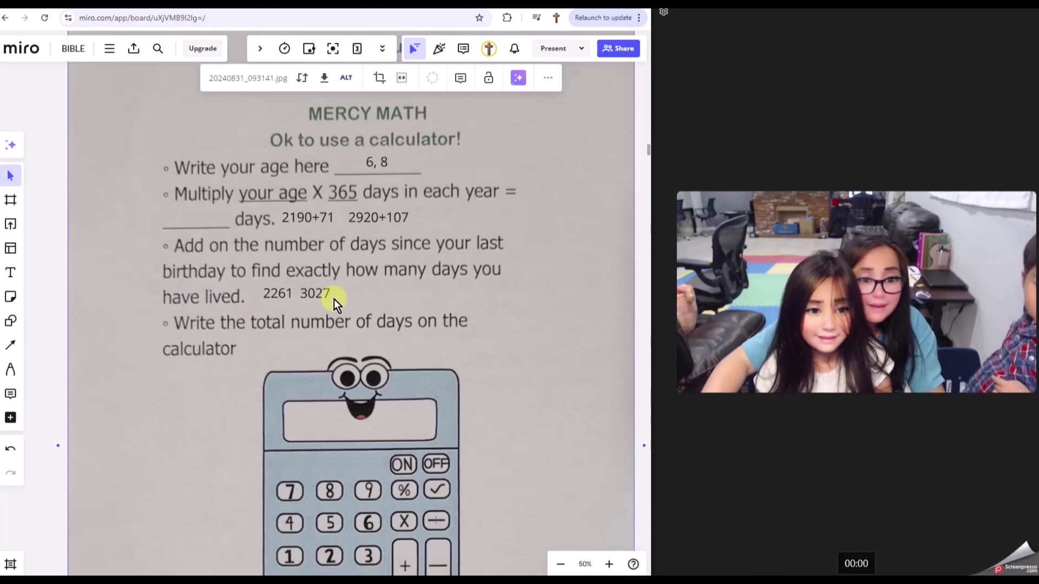
{"action": "scroll", "coordinate": [364, 390], "scroll_direction": "down", "scroll_amount": 2}
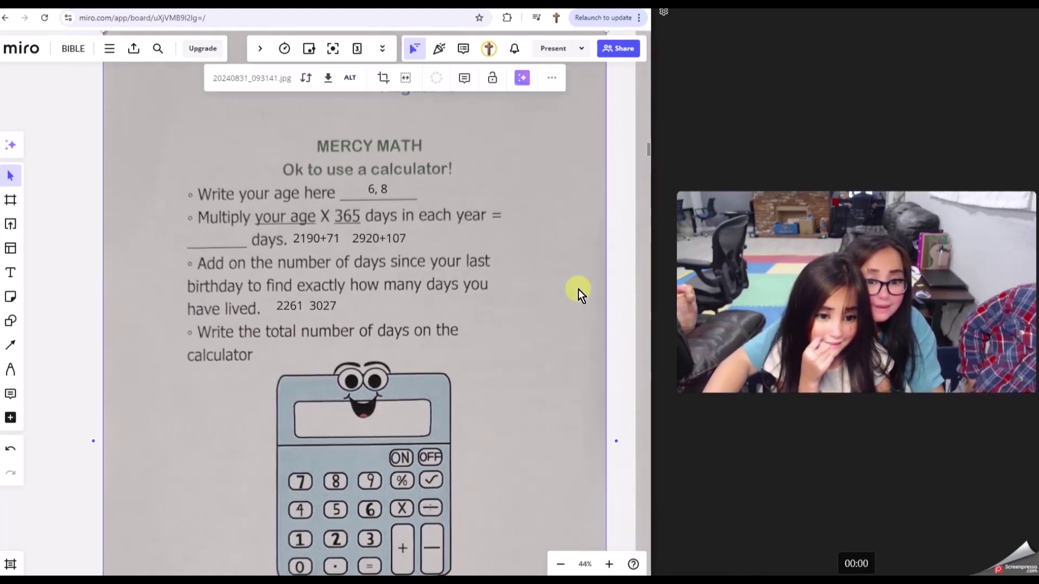
{"action": "scroll", "coordinate": [651, 150], "scroll_direction": "down", "scroll_amount": 3}
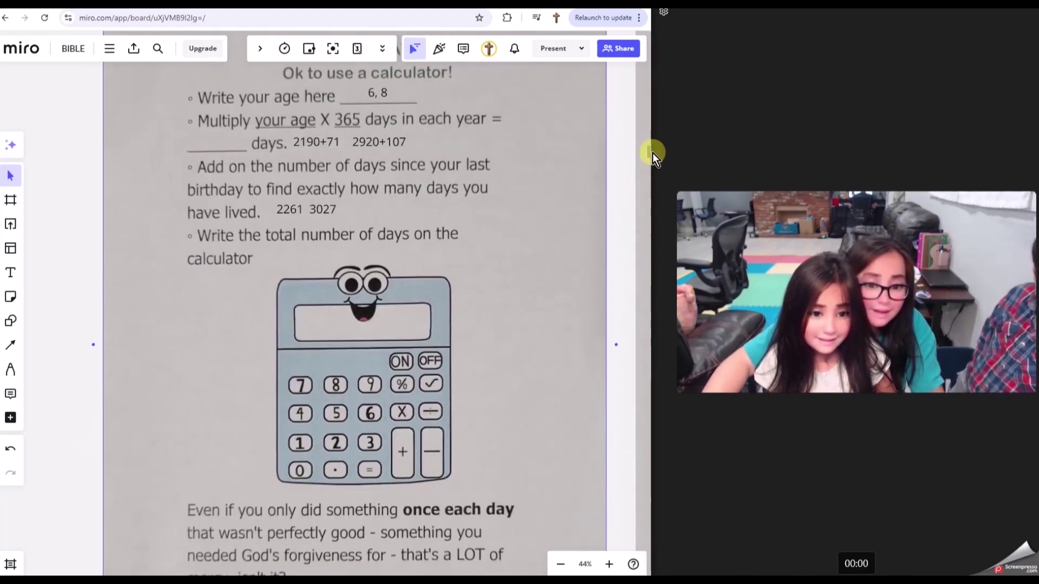
{"action": "scroll", "coordinate": [651, 150], "scroll_direction": "down", "scroll_amount": 3}
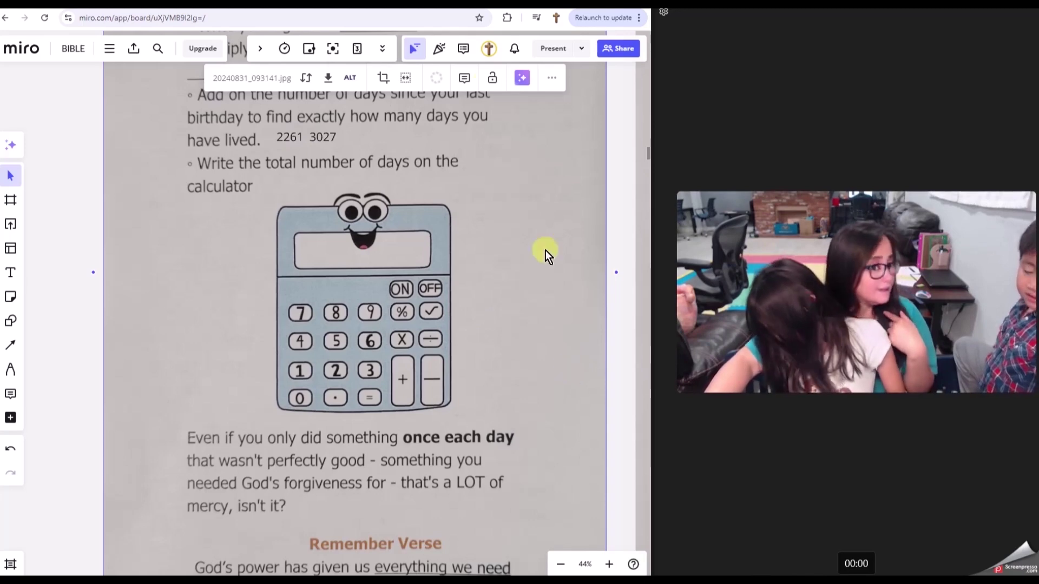
- Bring up the Google calculator result showing 2920+107 = 3027
{"action": "left_click", "coordinate": [445, 11]}
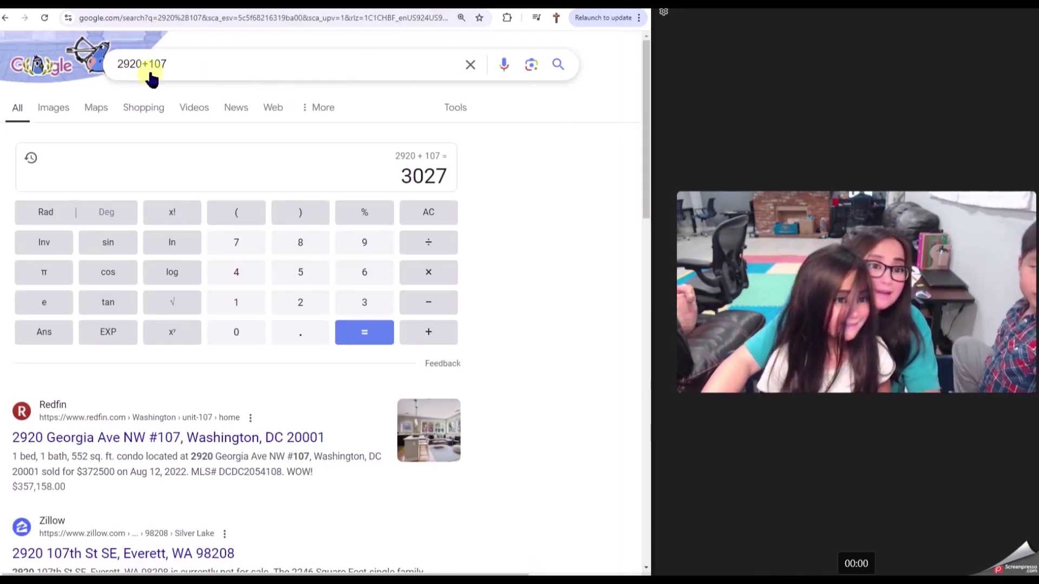
- Calculate 38*365 and then 39*365 in Google, then return to the Miro worksheet
{"action": "left_click_drag", "start_coordinate": [175, 66], "coordinate": [114, 65]}
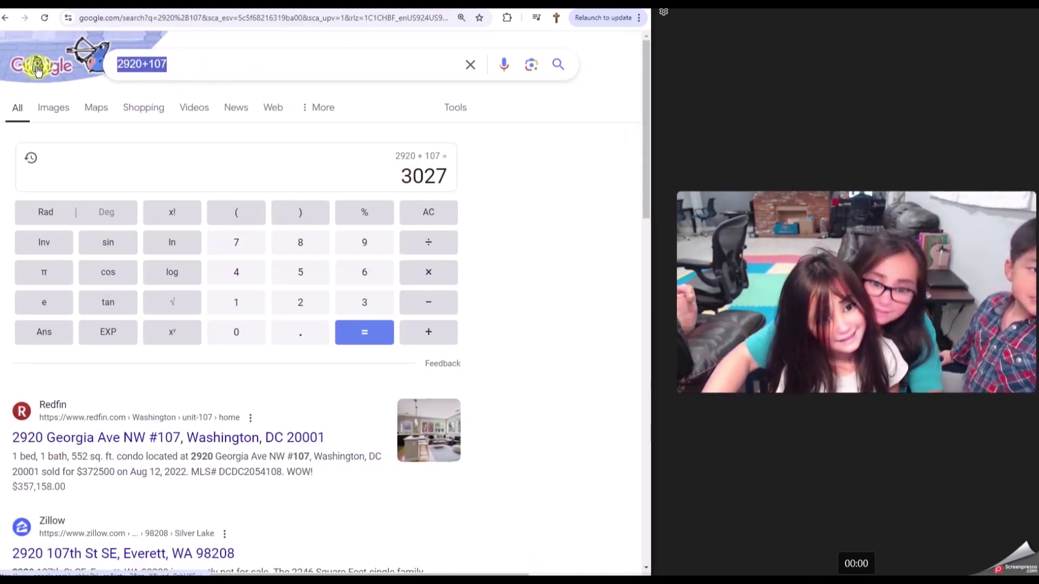
{"action": "type", "text": "38"}
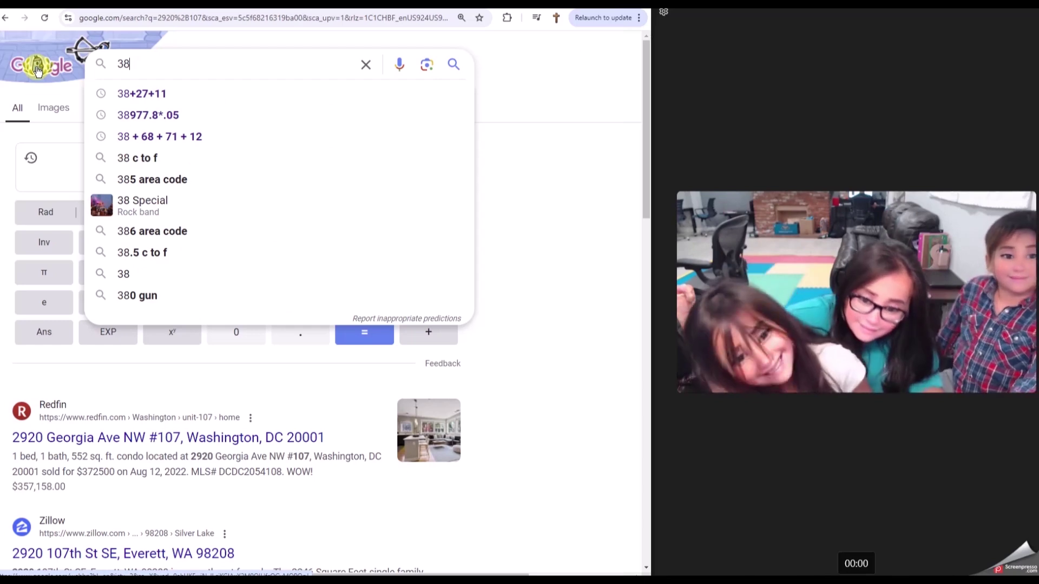
{"action": "type", "text": "*"}
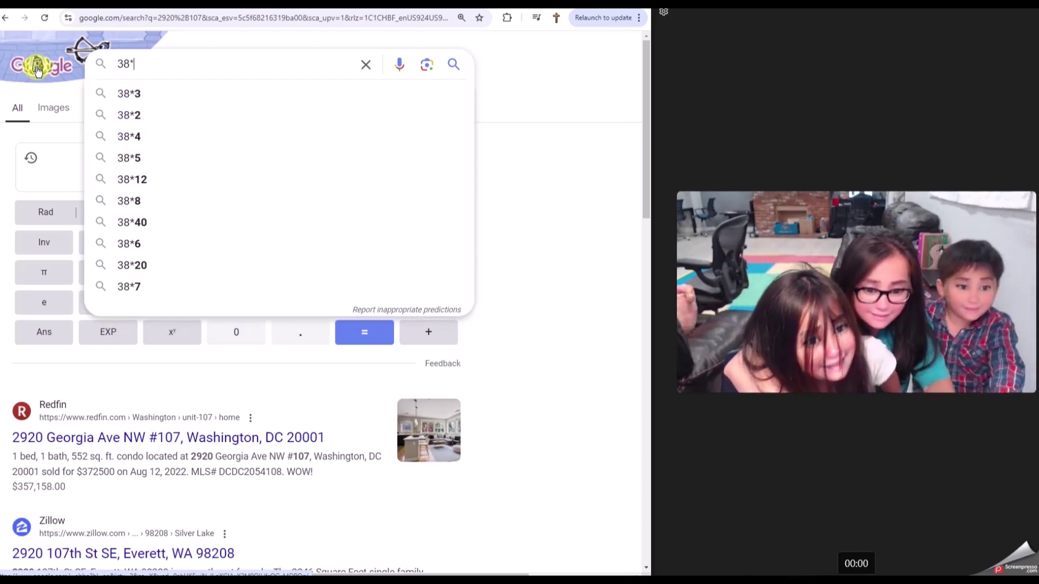
{"action": "type", "text": "365"}
{"action": "key", "text": "Return"}
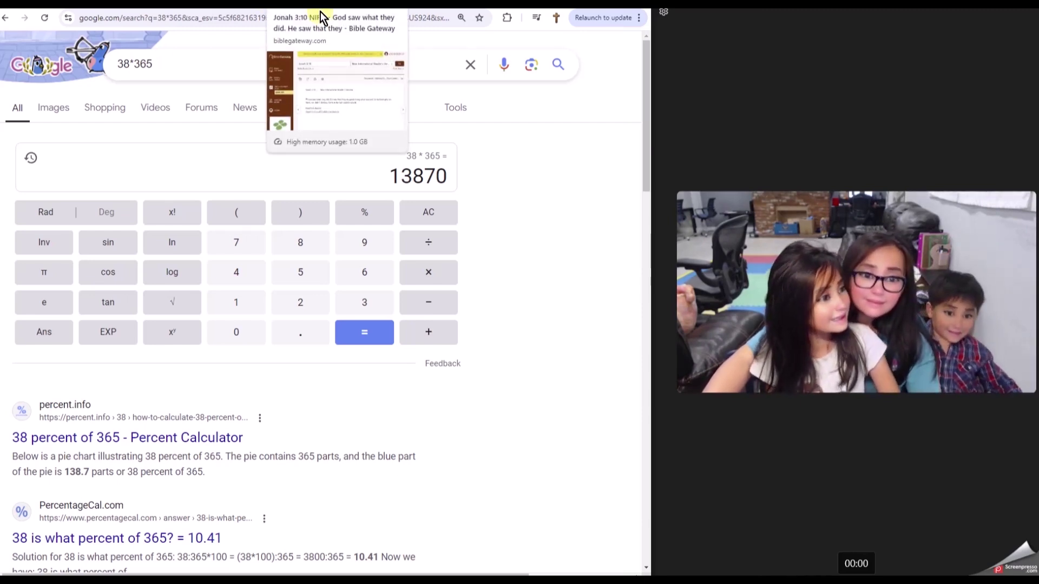
{"action": "left_click", "coordinate": [125, 64]}
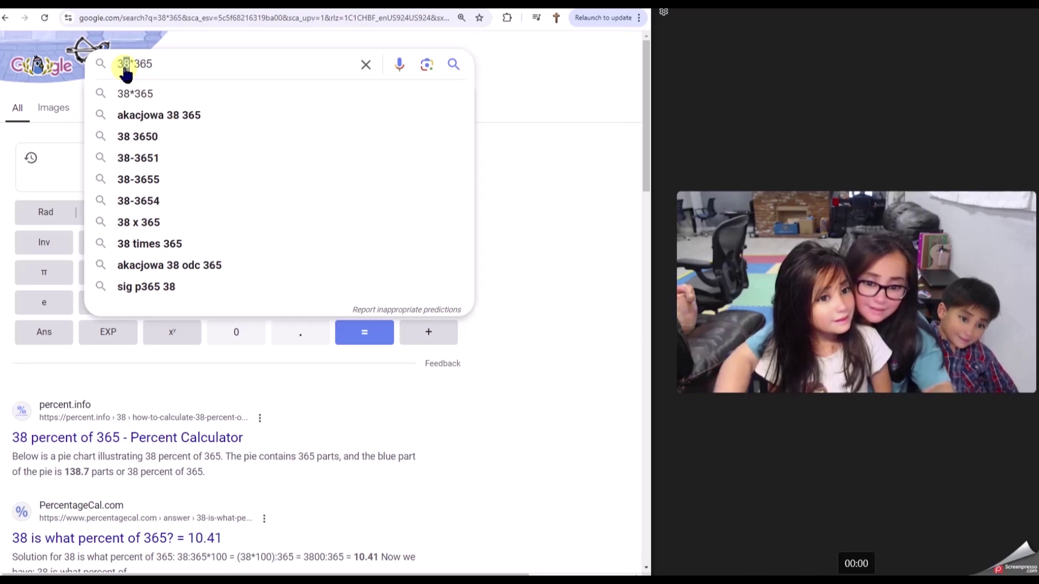
{"action": "key", "text": "BackSpace"}
{"action": "type", "text": "9"}
{"action": "key", "text": "Return"}
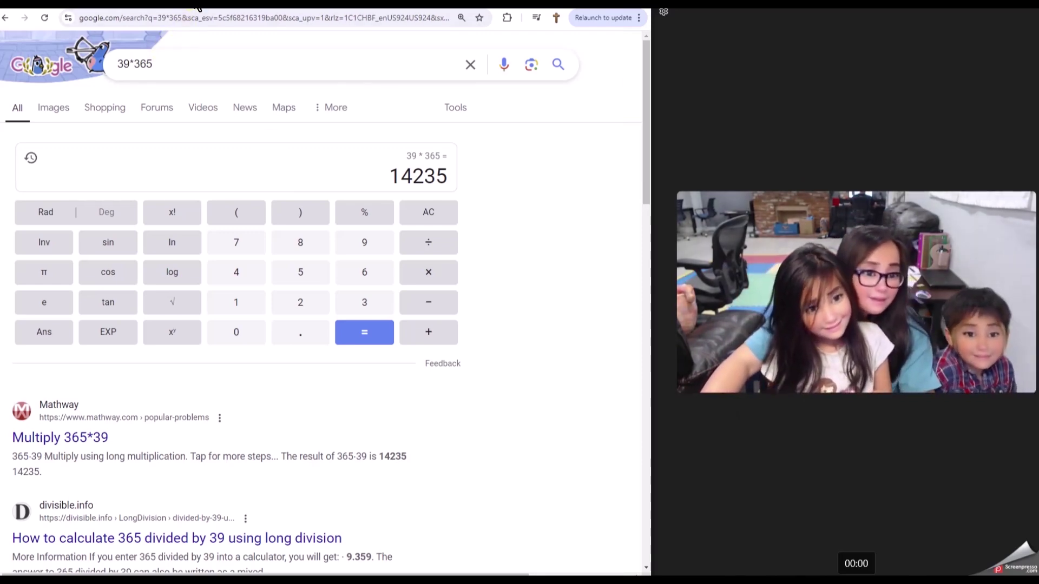
{"action": "left_click", "coordinate": [107, 8]}
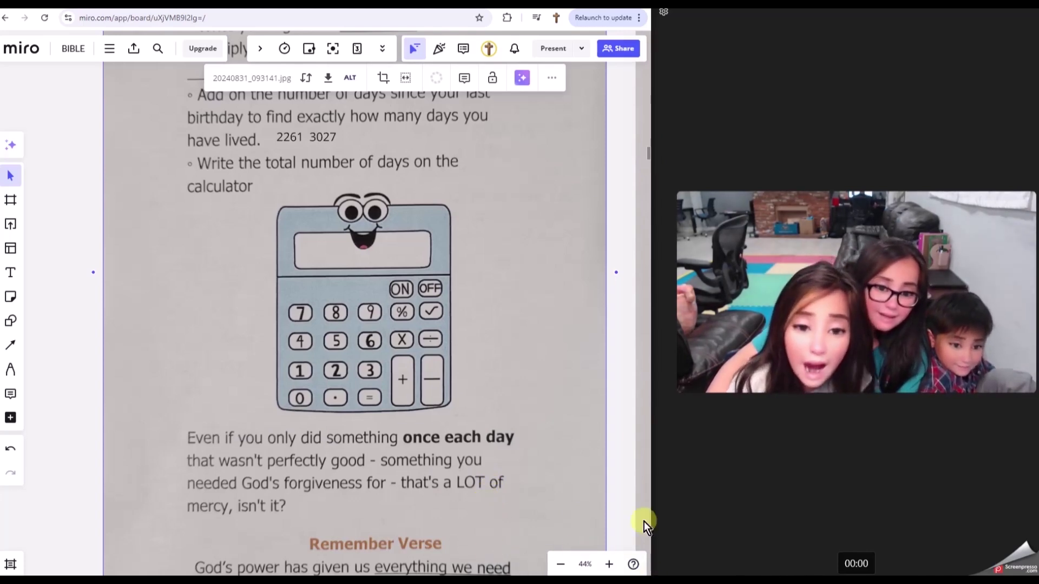
- Deselect the worksheet image by clicking an empty spot on the board
{"action": "left_click", "coordinate": [619, 467]}
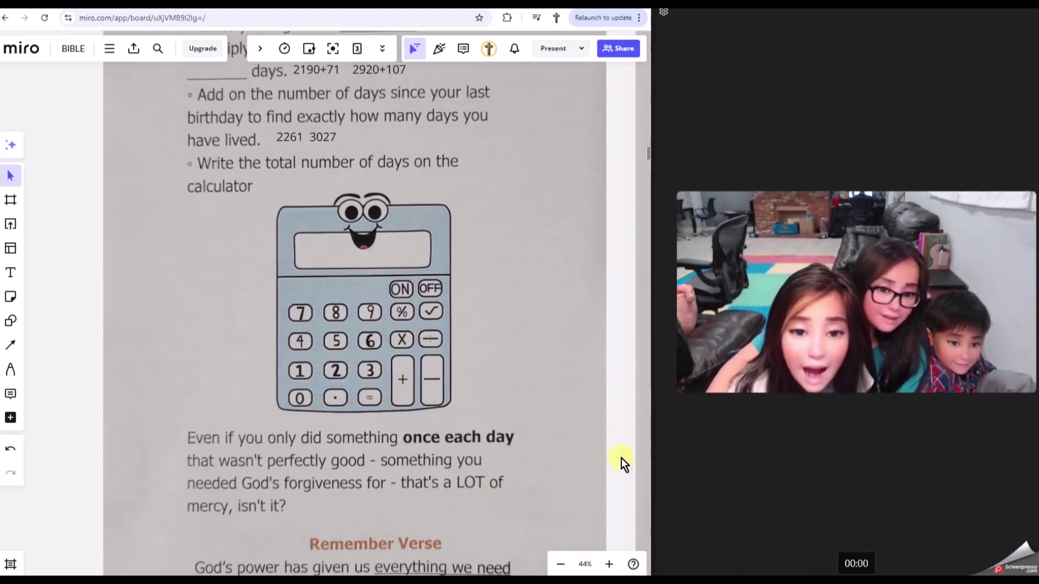
{"action": "scroll", "coordinate": [621, 459], "scroll_direction": "down", "scroll_amount": 2}
{"action": "scroll", "coordinate": [621, 459], "scroll_direction": "up", "scroll_amount": 3}
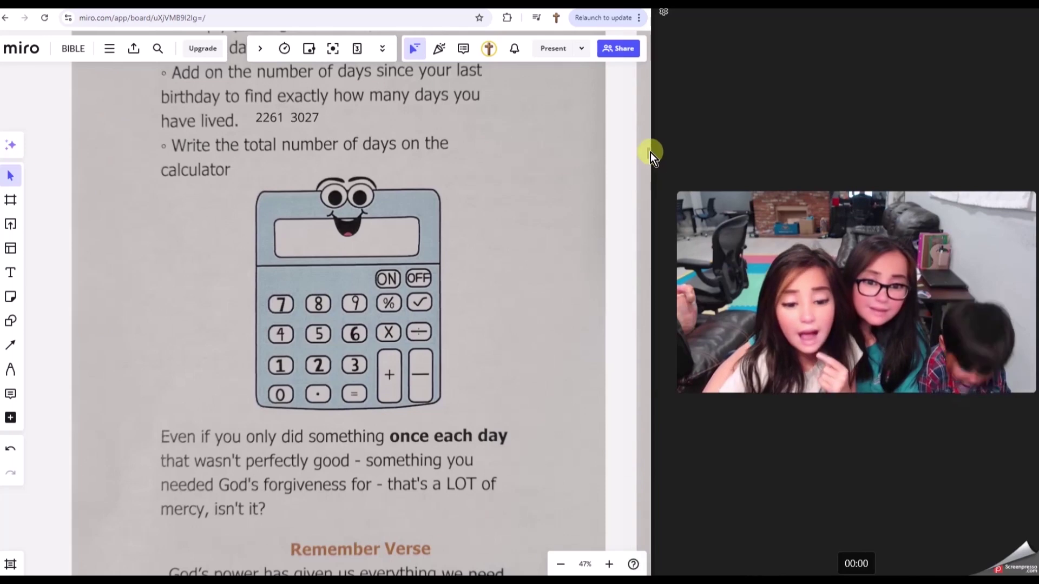
{"action": "scroll", "coordinate": [649, 155], "scroll_direction": "down", "scroll_amount": 3}
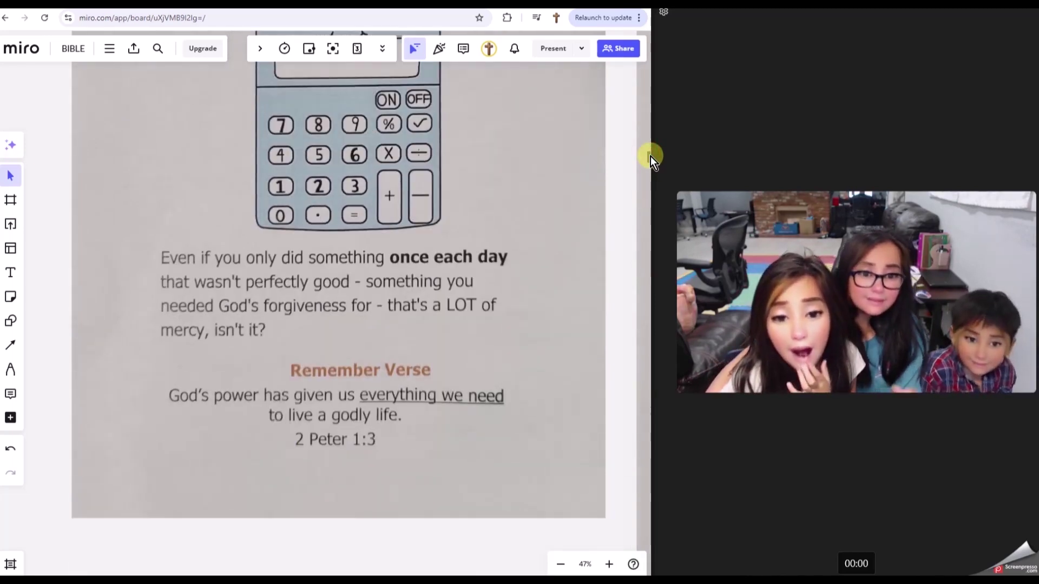